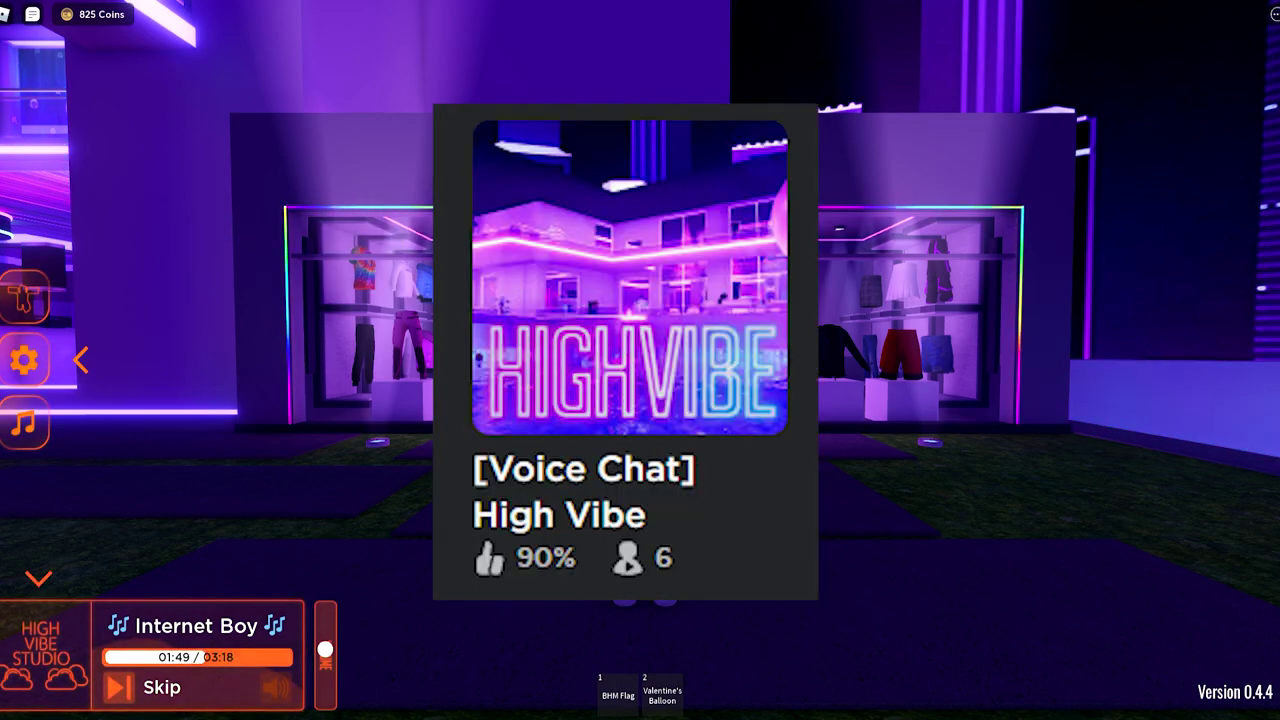
pyautogui.press('Left')
pyautogui.press('Left')
pyautogui.press('Right')
pyautogui.press('Left')
pyautogui.press('w')
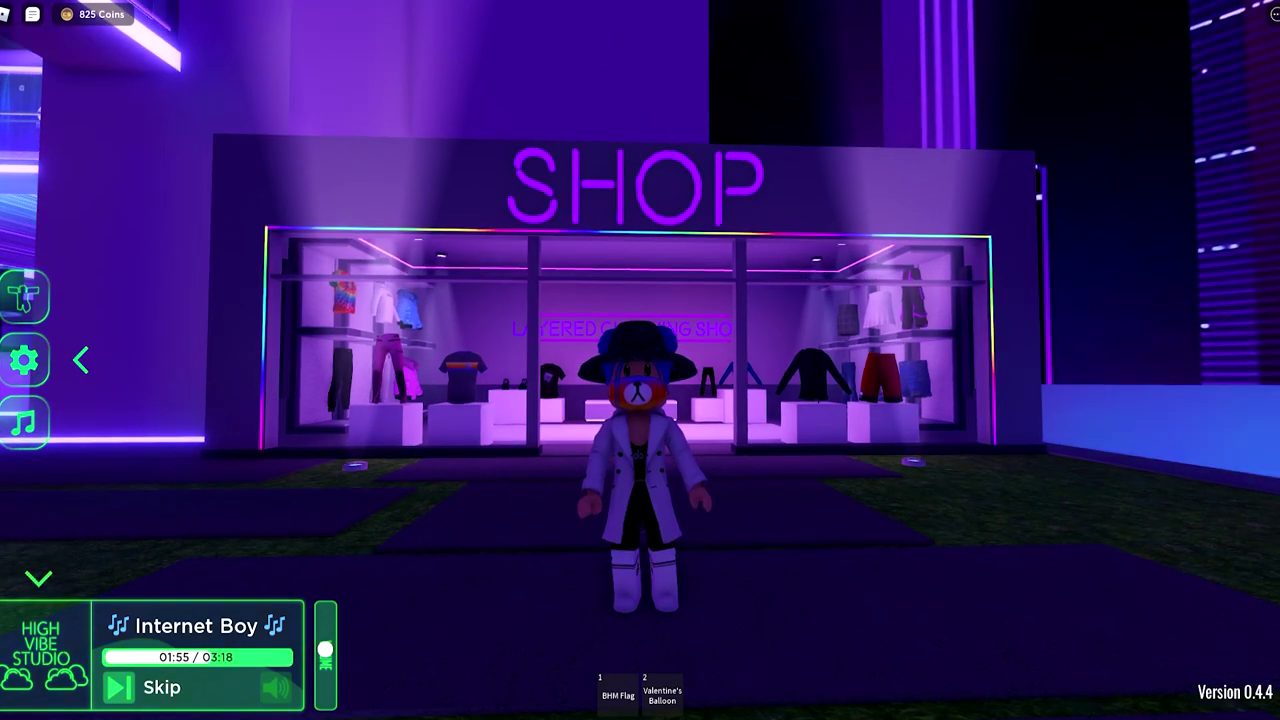
pyautogui.press('space')
pyautogui.press('space')
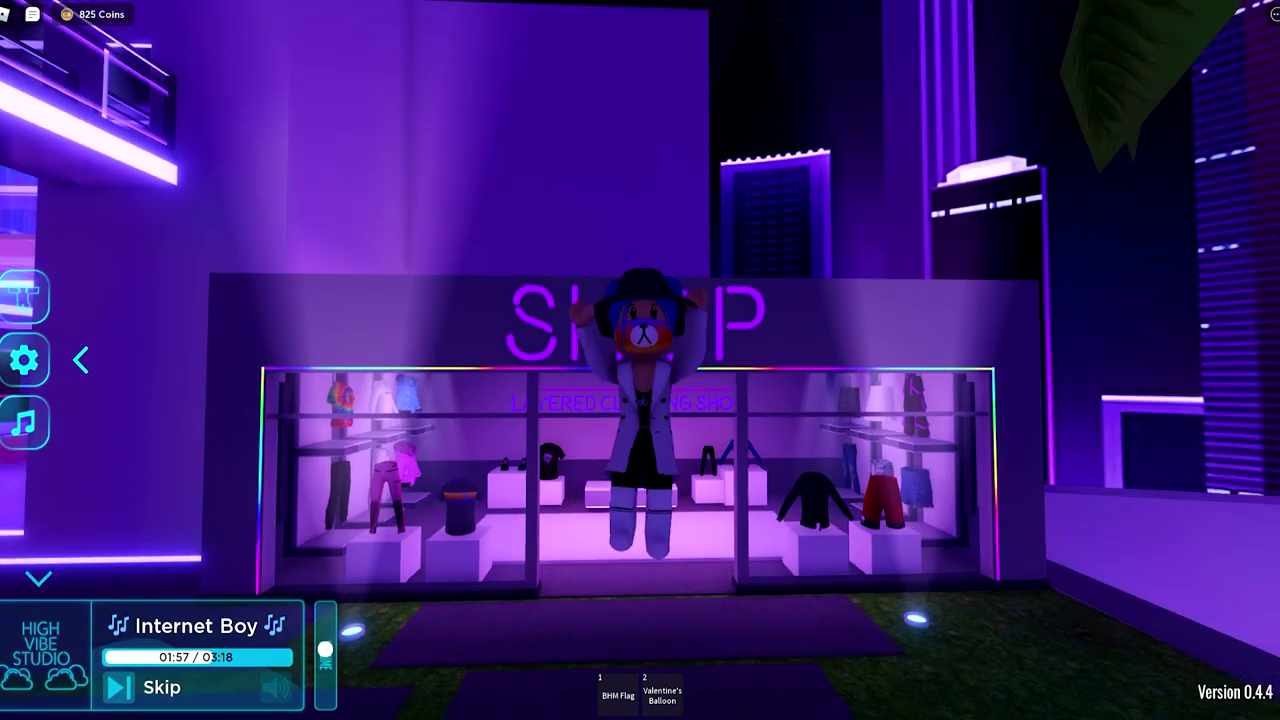
# Look around the garden and the neon building beside the shop, returning to the path facing the storefront
pyautogui.press('Right')
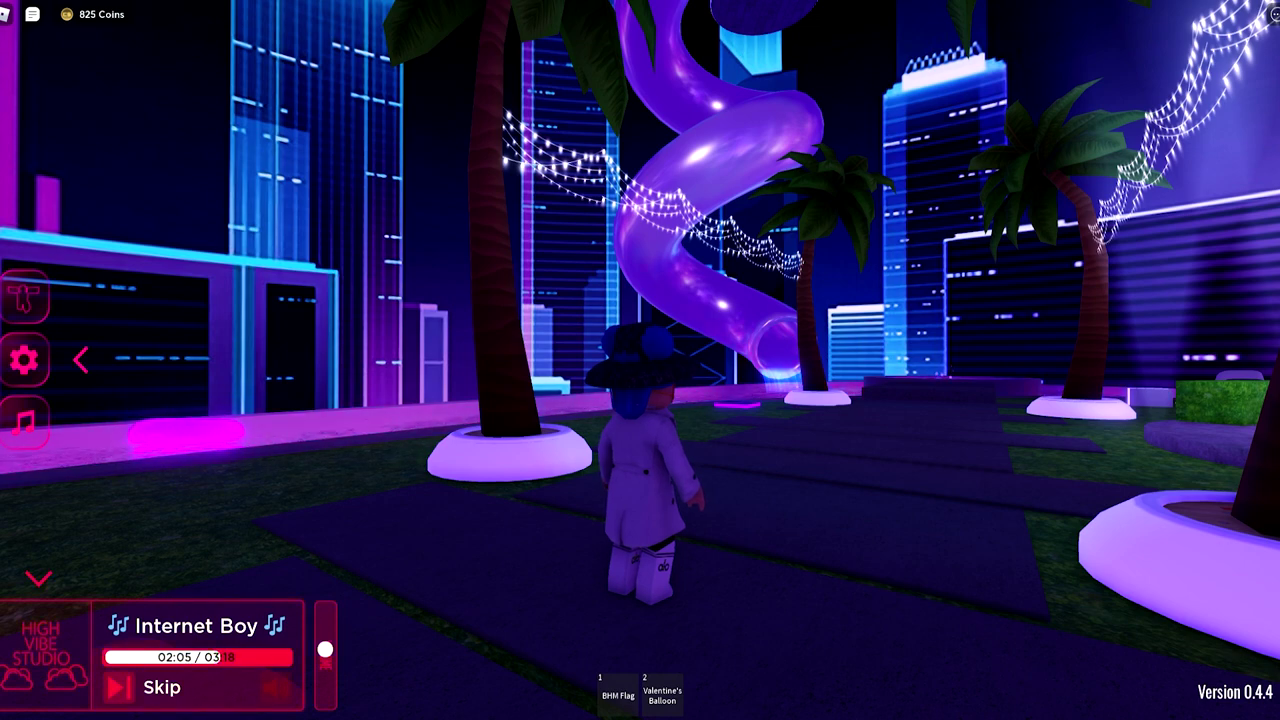
pyautogui.press('Right')
pyautogui.press('Left')
pyautogui.press('s')
pyautogui.press('w')
pyautogui.press('w')
pyautogui.press('w')
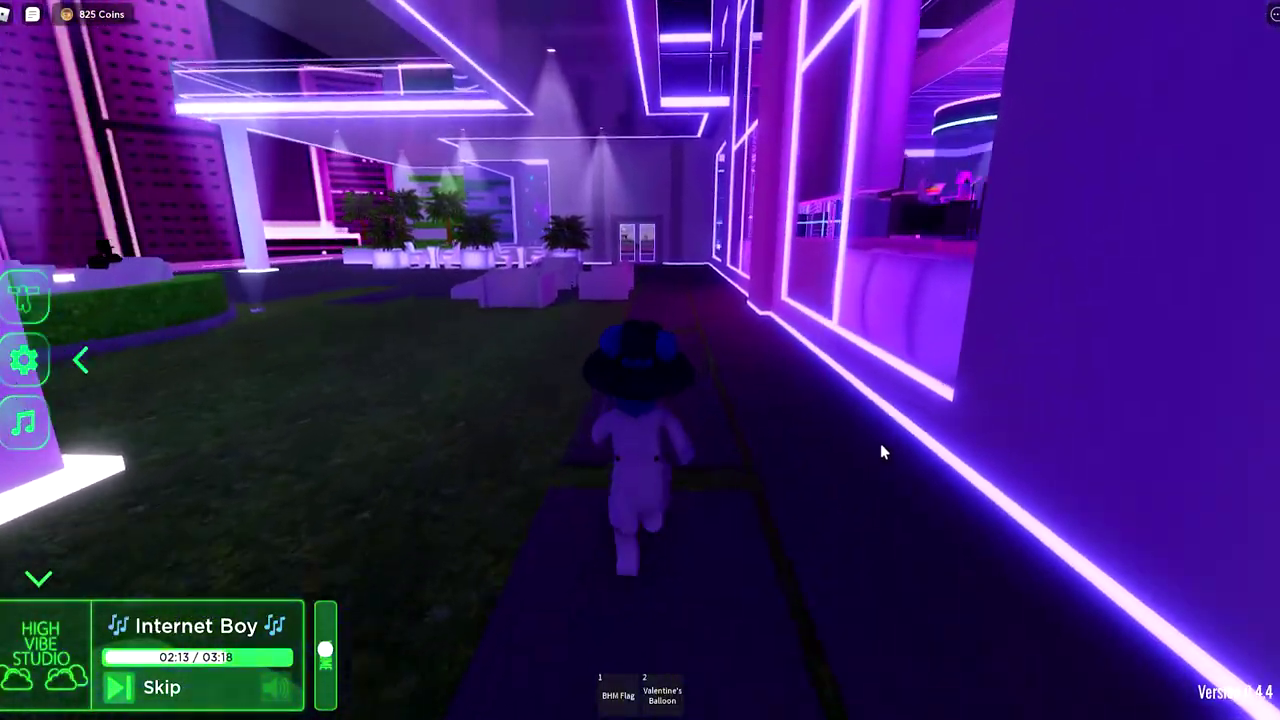
pyautogui.rightClick(883, 453)
pyautogui.press('w')
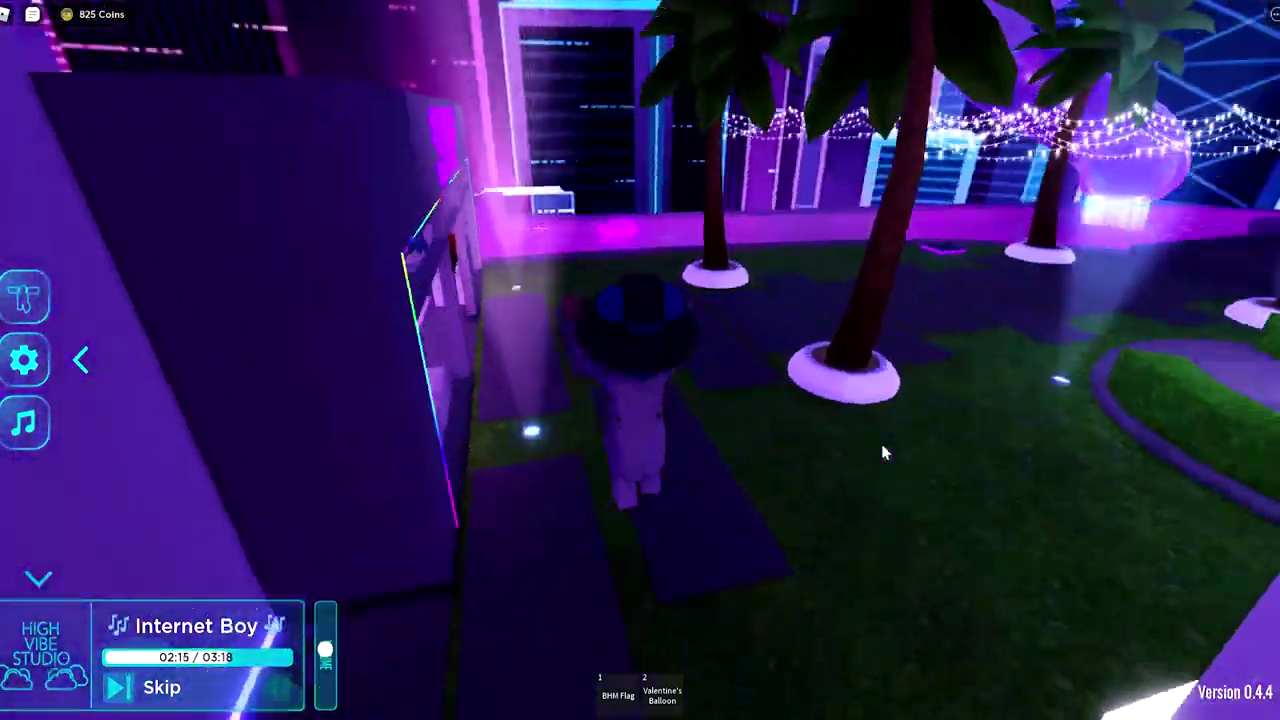
pyautogui.press('space')
pyautogui.press('s')
pyautogui.press('space')
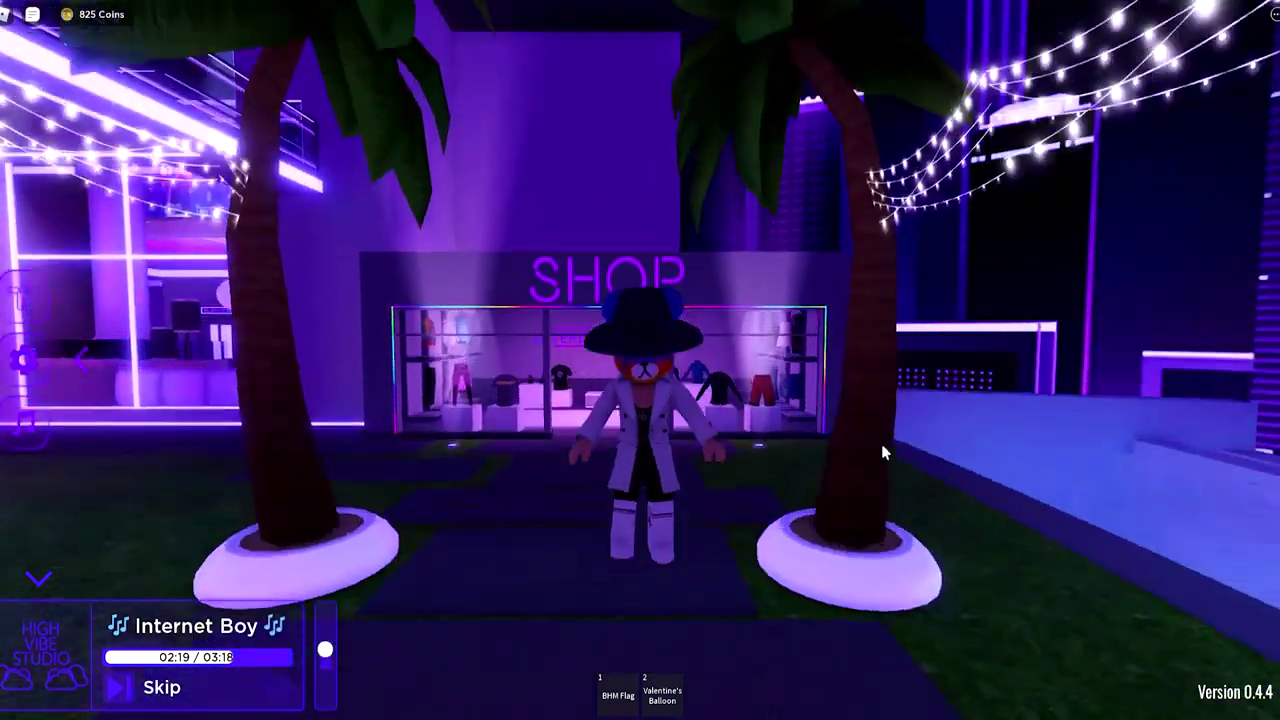
pyautogui.press('a')
pyautogui.press('w')
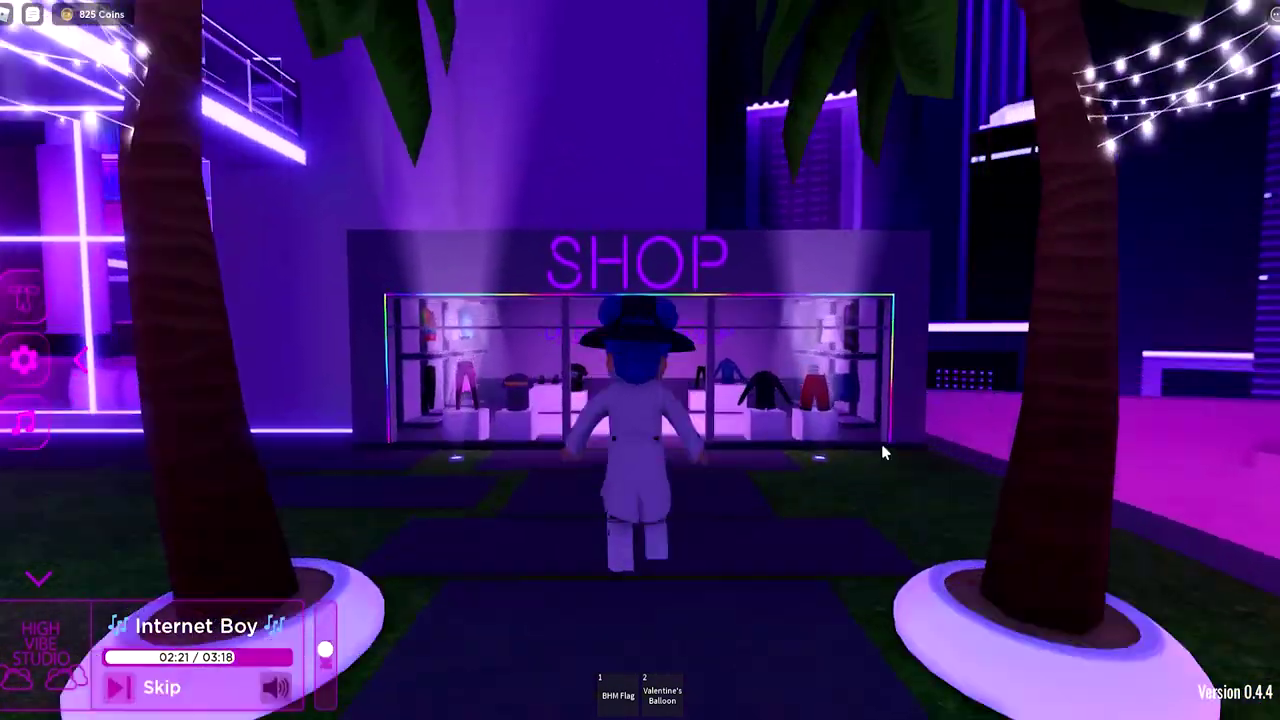
pyautogui.press('Down')
pyautogui.press('Down')
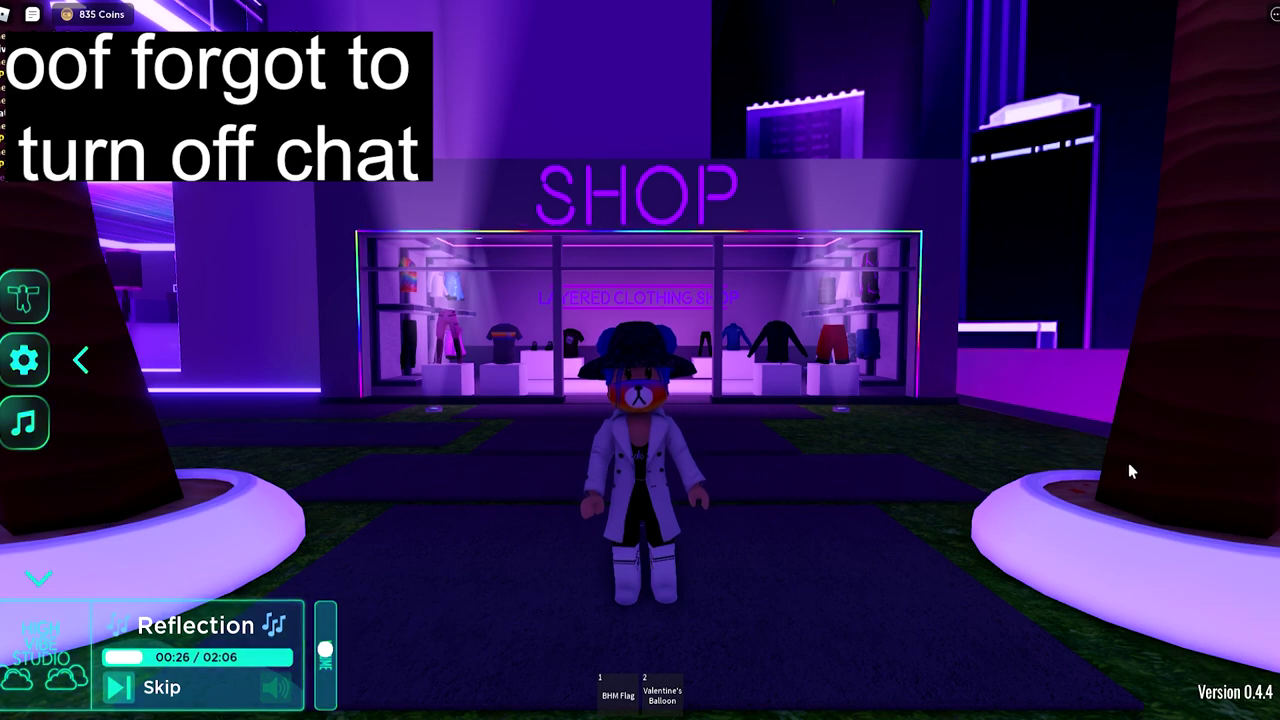
pyautogui.scroll(3, 989, 496)
pyautogui.rightClick(989, 496)
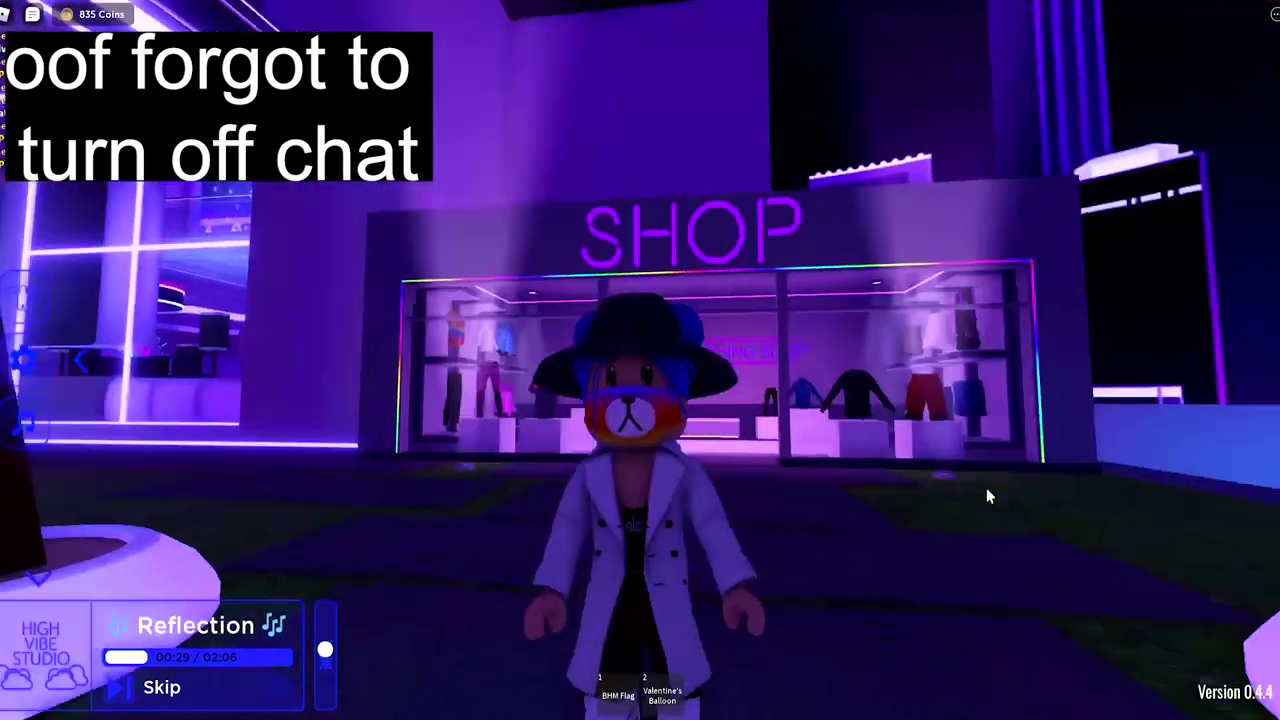
pyautogui.press('s')
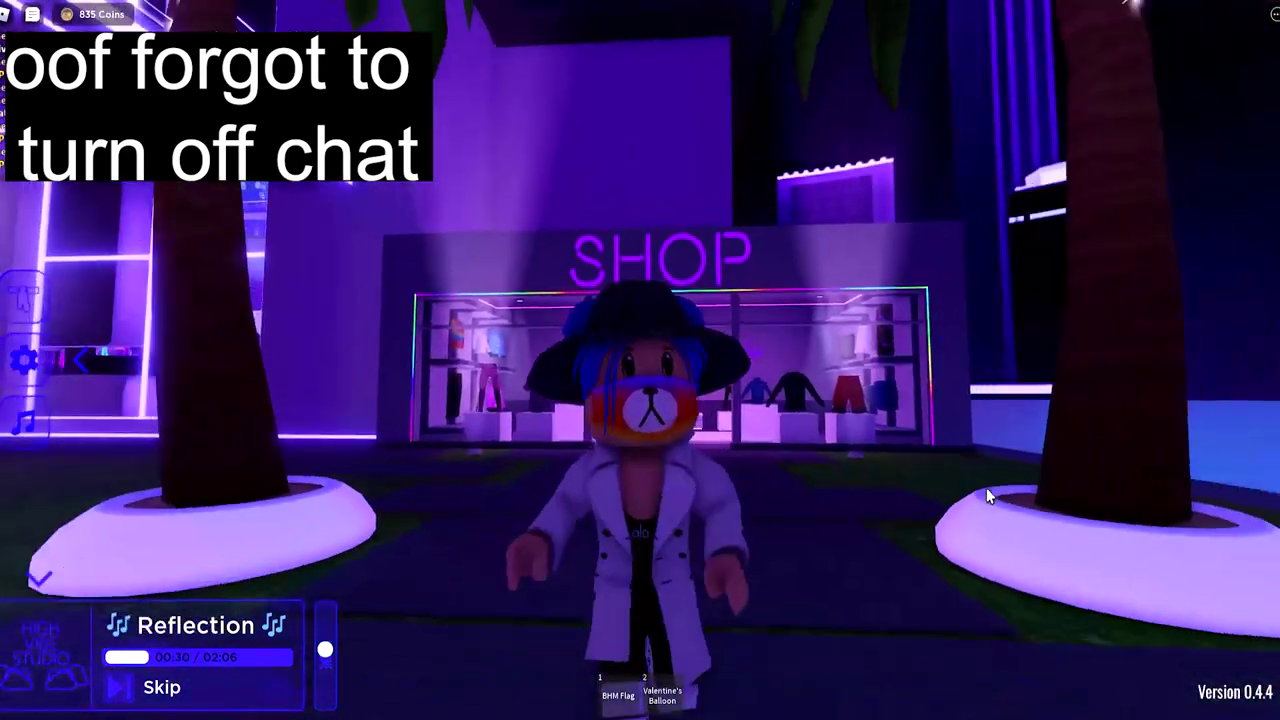
pyautogui.press('a')
pyautogui.press('w')
pyautogui.rightClick(989, 496)
pyautogui.press('w')
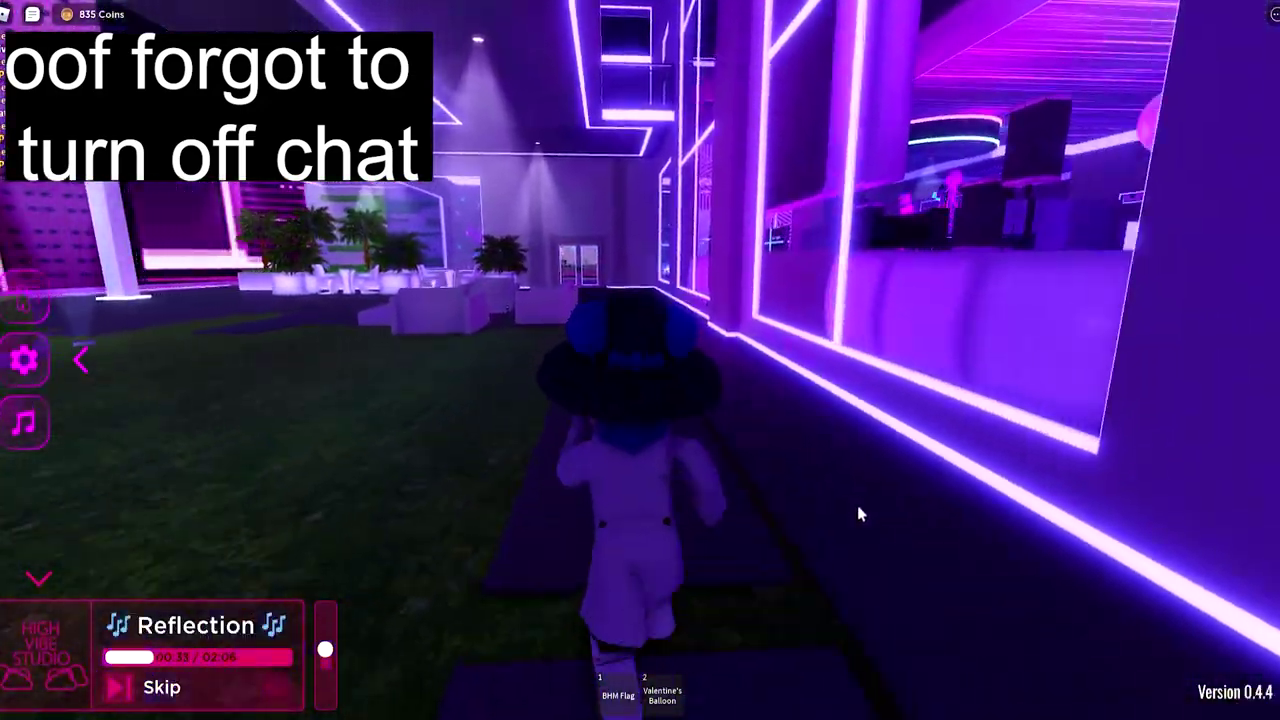
pyautogui.rightClick(857, 505)
pyautogui.press('w')
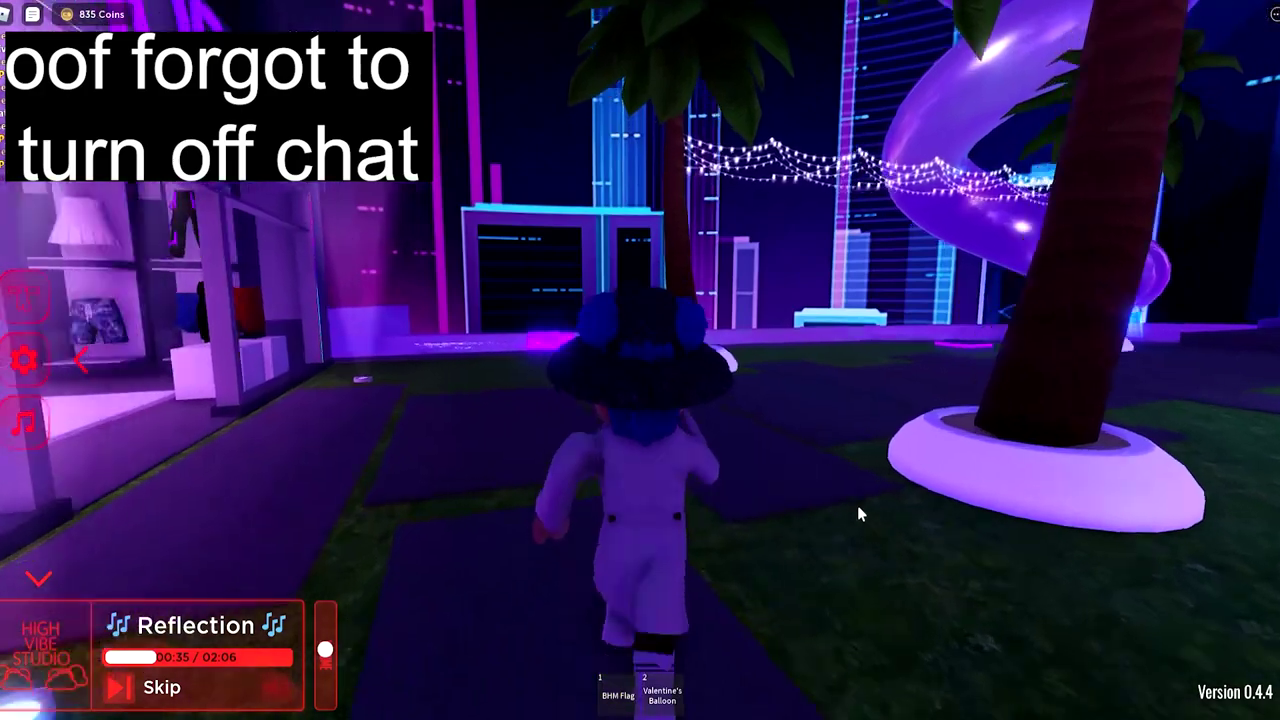
pyautogui.rightClick(857, 505)
pyautogui.press('w')
pyautogui.press('s')
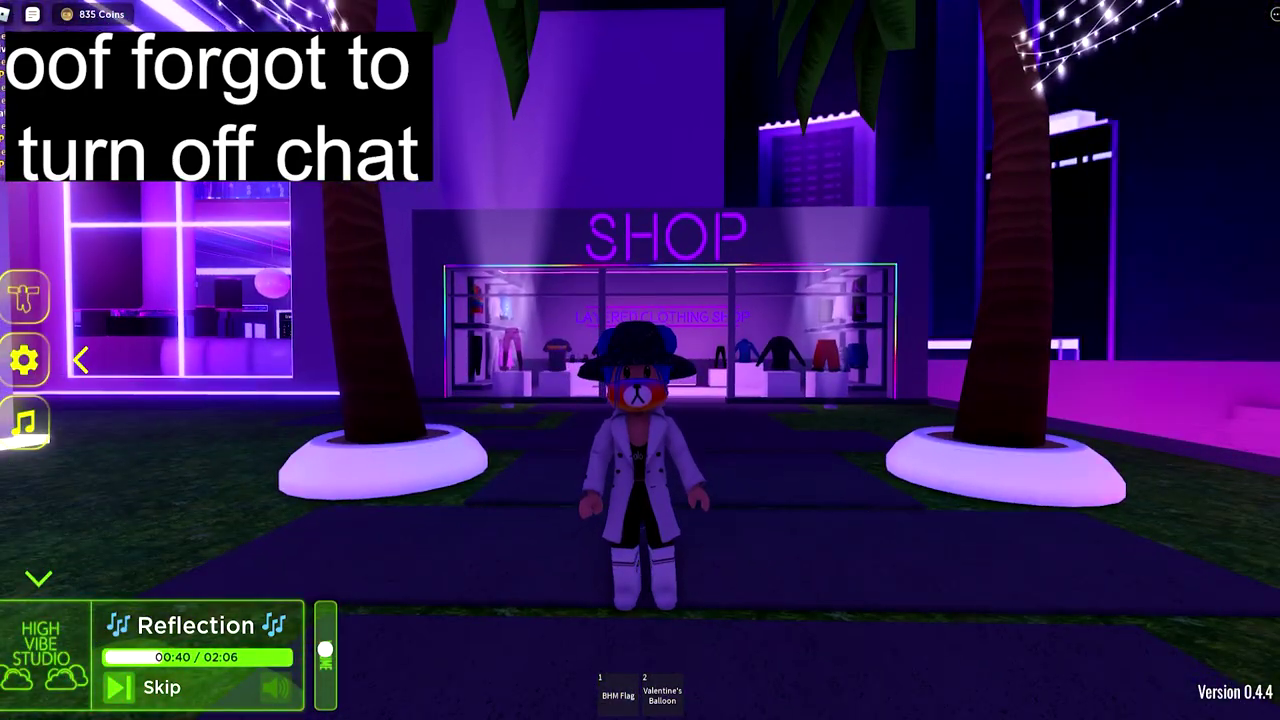
pyautogui.scroll(2, 640, 360)
pyautogui.scroll(-2, 640, 360)
pyautogui.press('s')
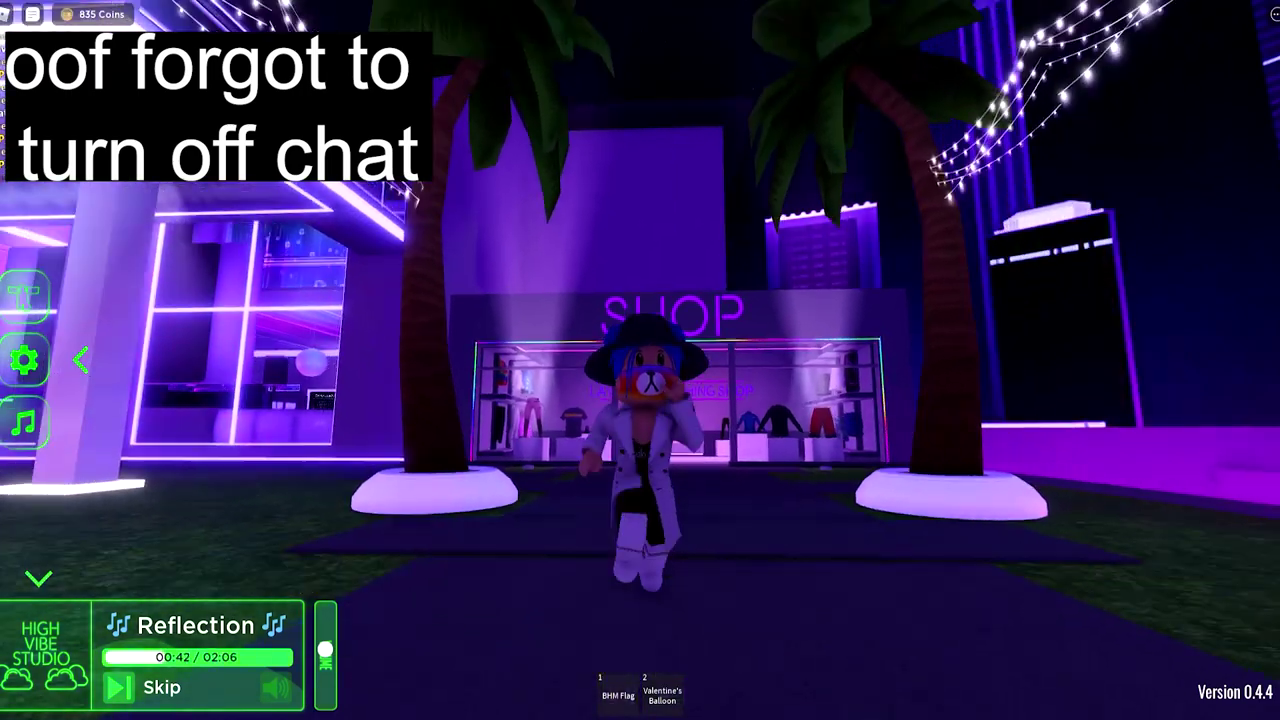
pyautogui.press('space')
pyautogui.press('w')
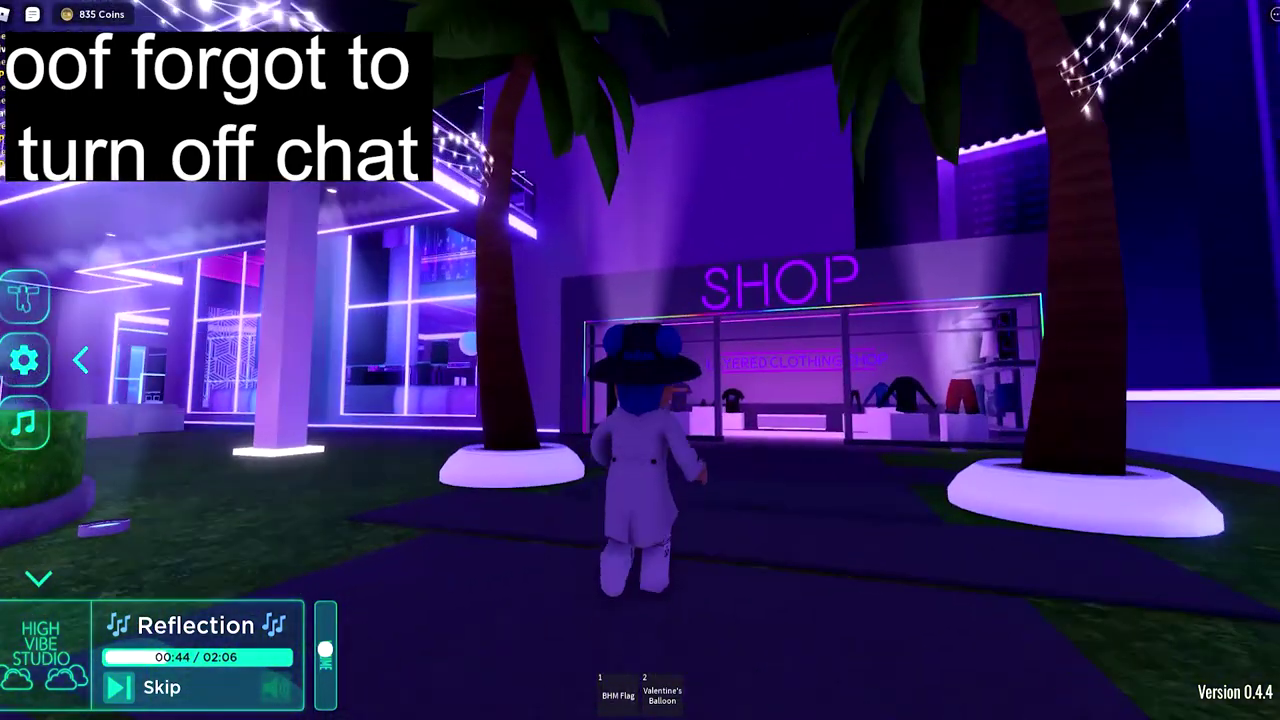
pyautogui.press('s')
pyautogui.press('w')
pyautogui.press('s')
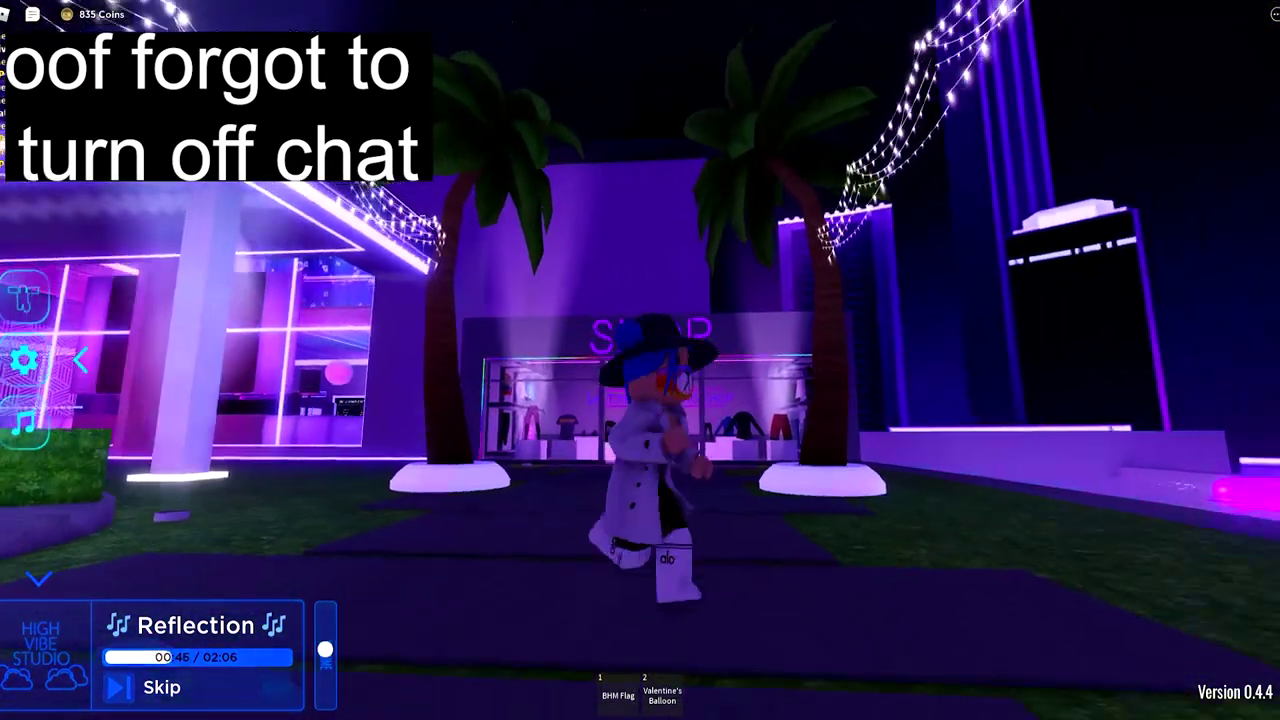
pyautogui.press('s')
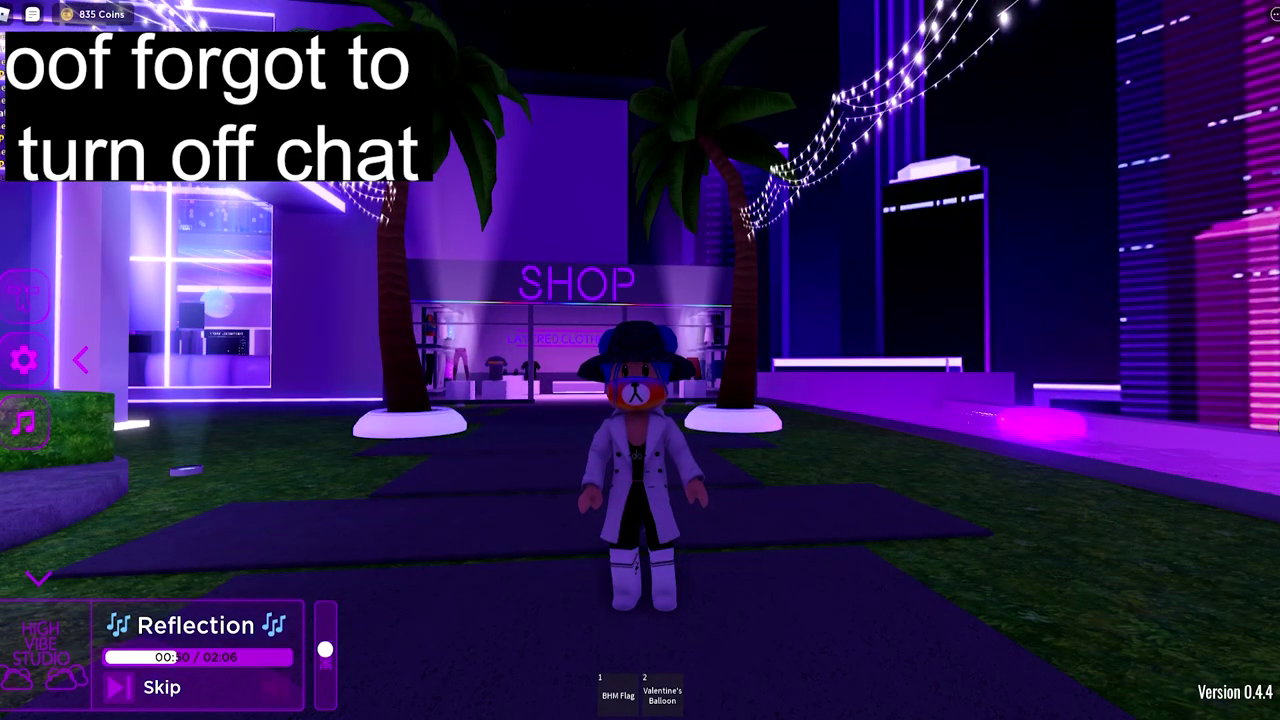
pyautogui.press('w')
pyautogui.press('s')
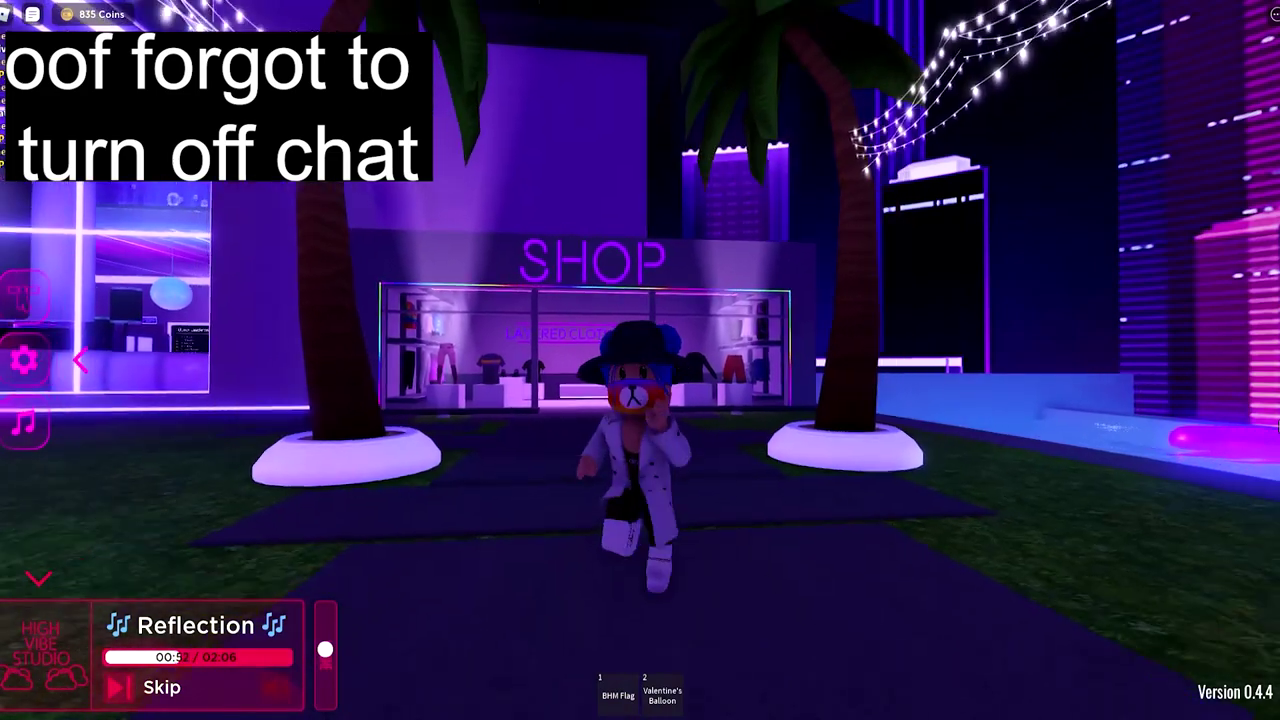
pyautogui.press('Left')
pyautogui.press('s')
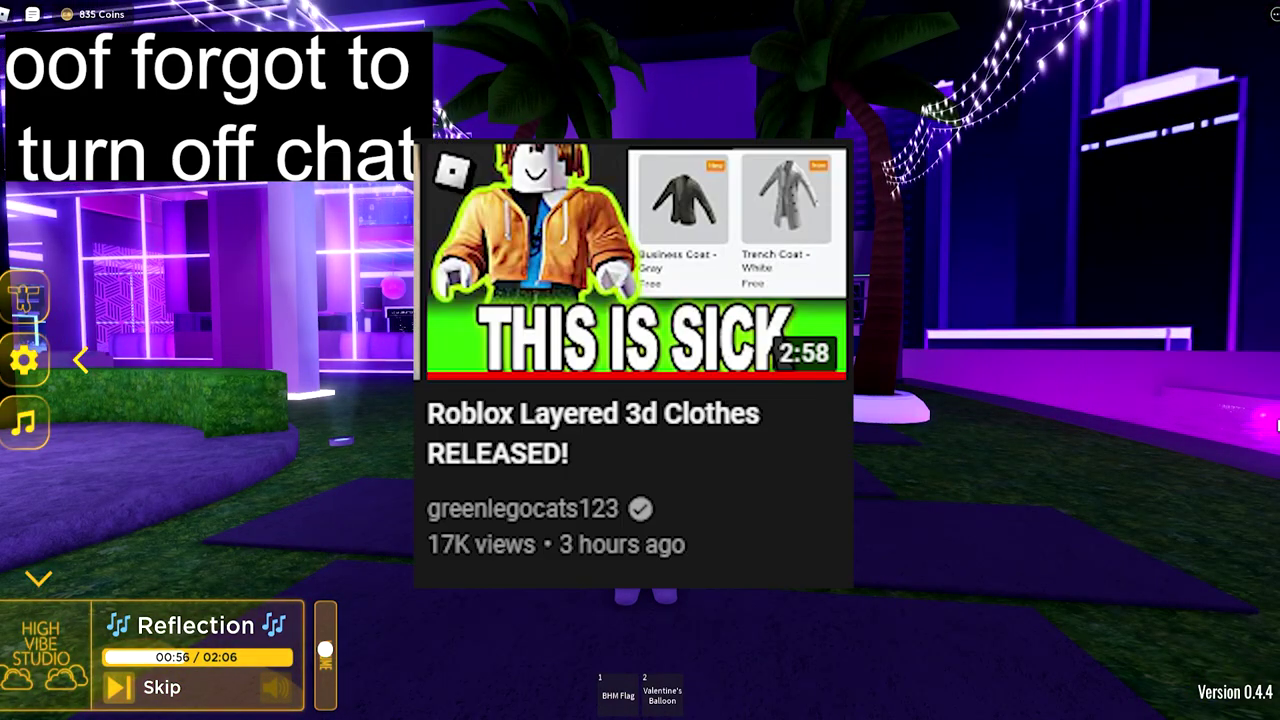
pyautogui.press('w')
pyautogui.press('s')
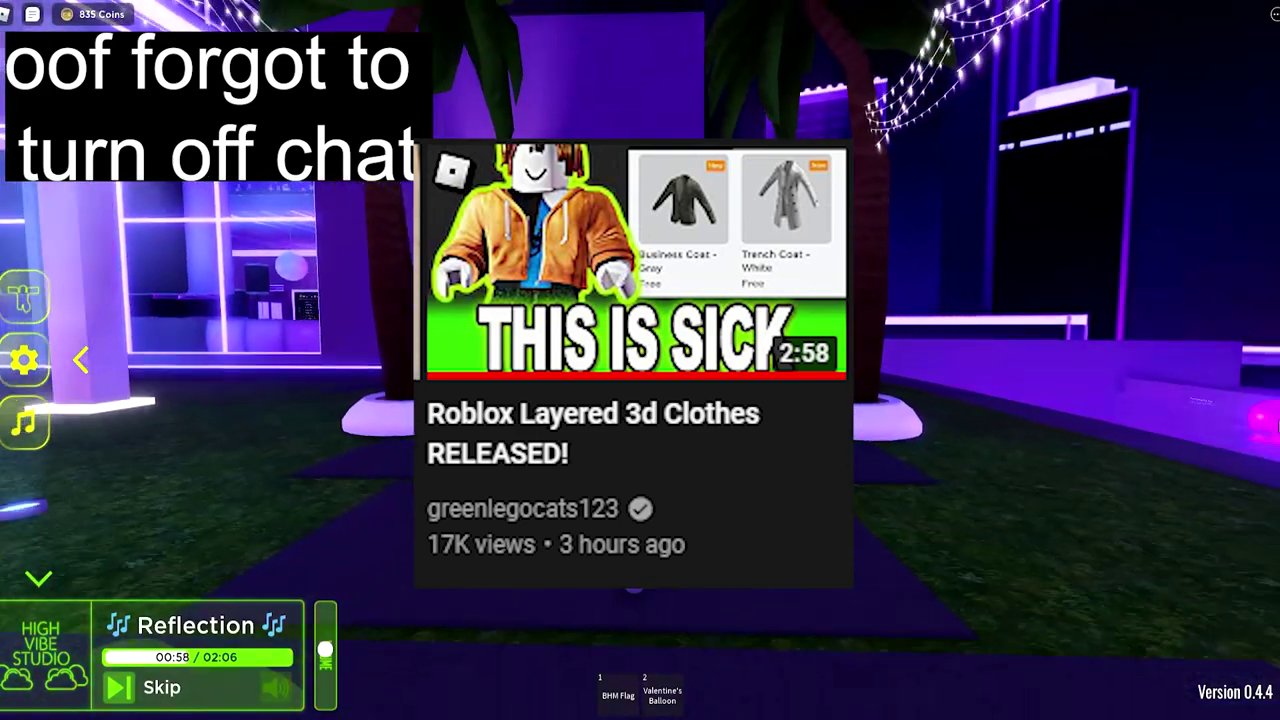
pyautogui.press('s')
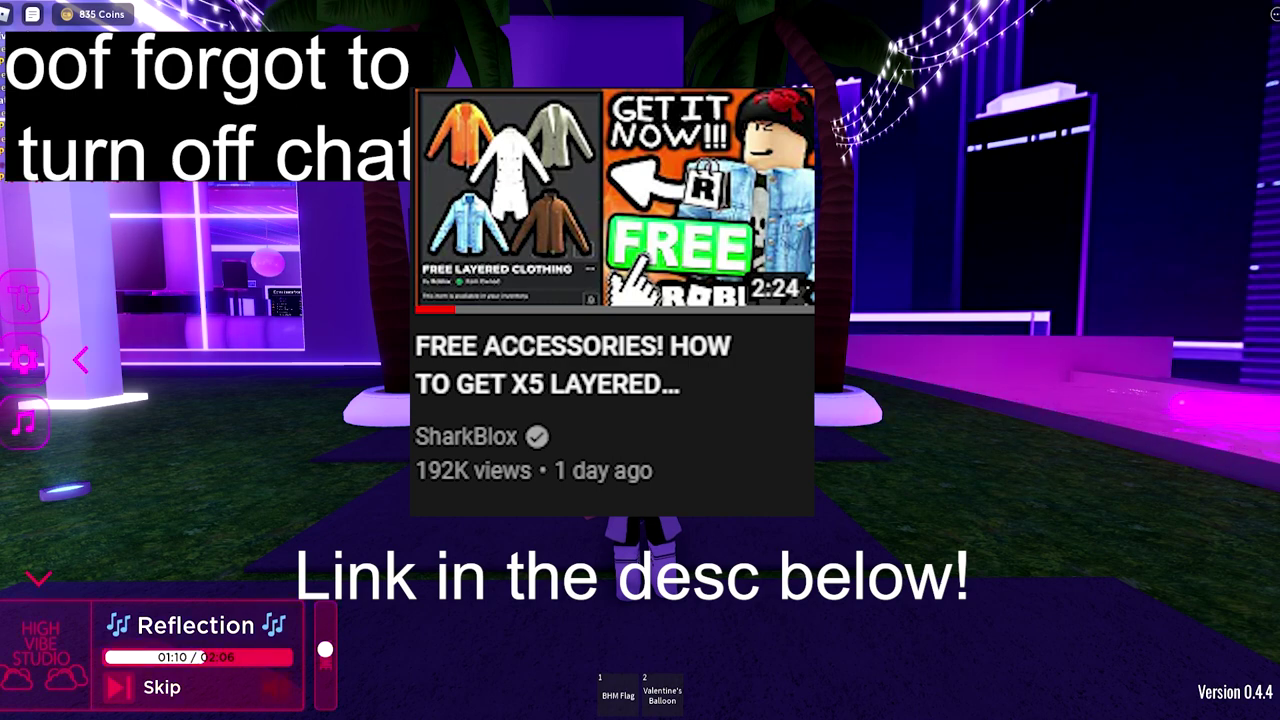
# Walk the avatar between the palm trees and through the storefront into the layered clothing shop
pyautogui.press('w')
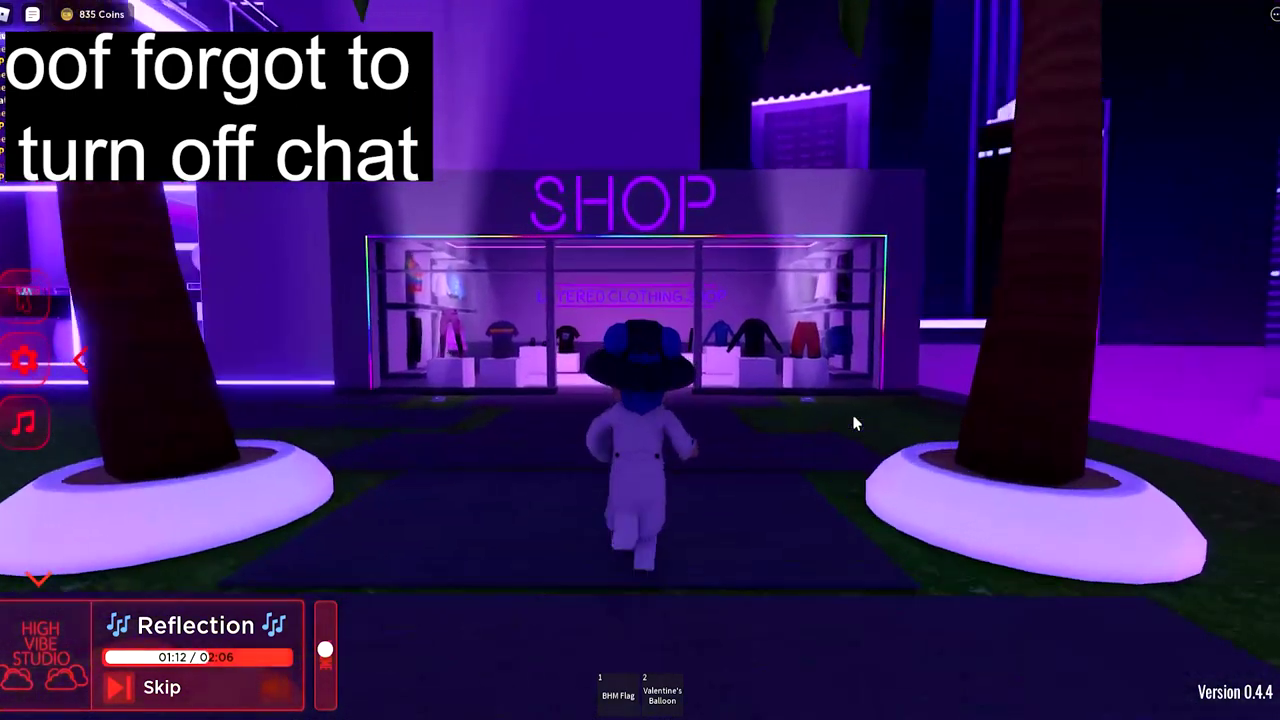
pyautogui.press('w')
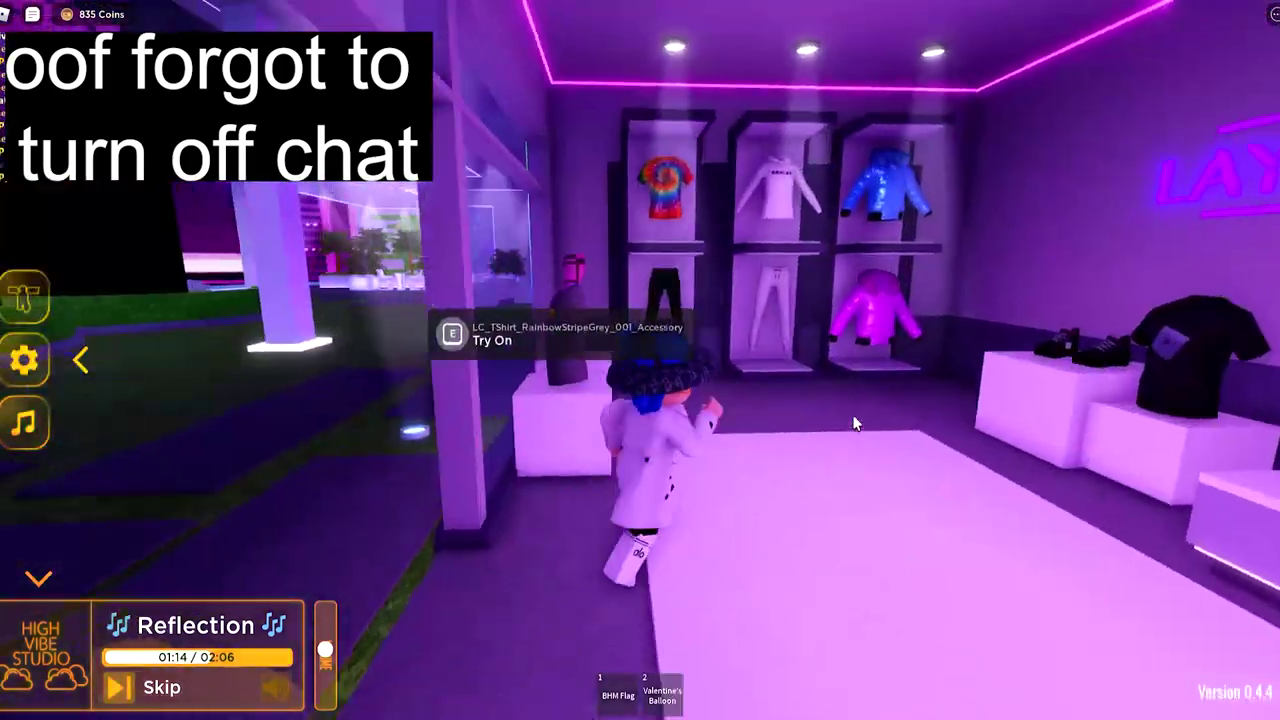
pyautogui.press('w')
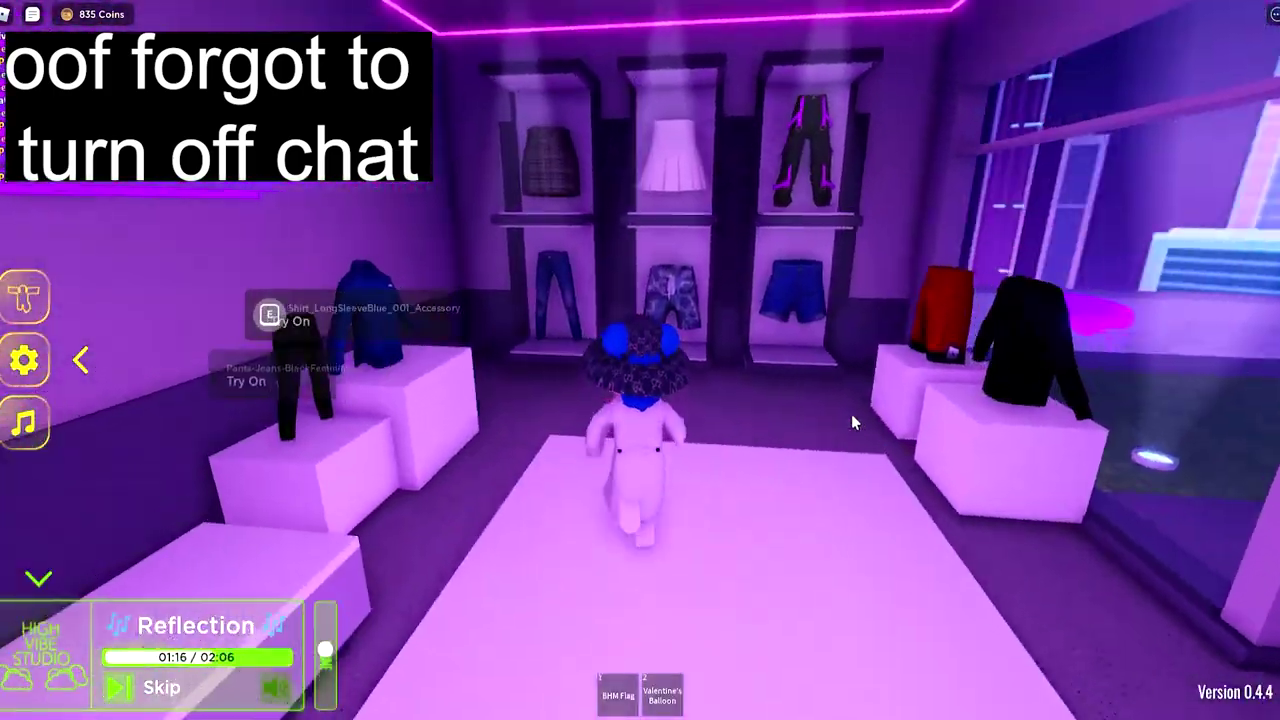
# Inspect the hoodie, the black jeans and the blue long-sleeve shirt on the pedestals, ending at the jacket and sweatpants racks
pyautogui.press('d')
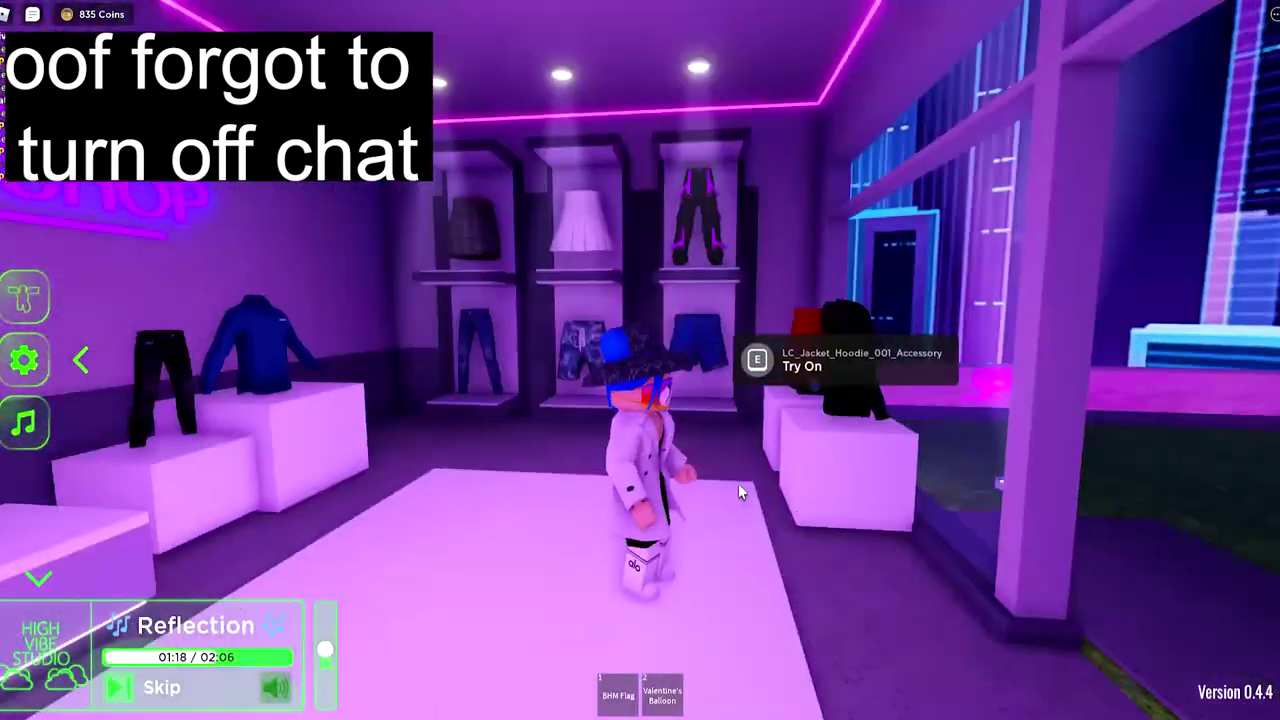
pyautogui.press('w')
pyautogui.press('w')
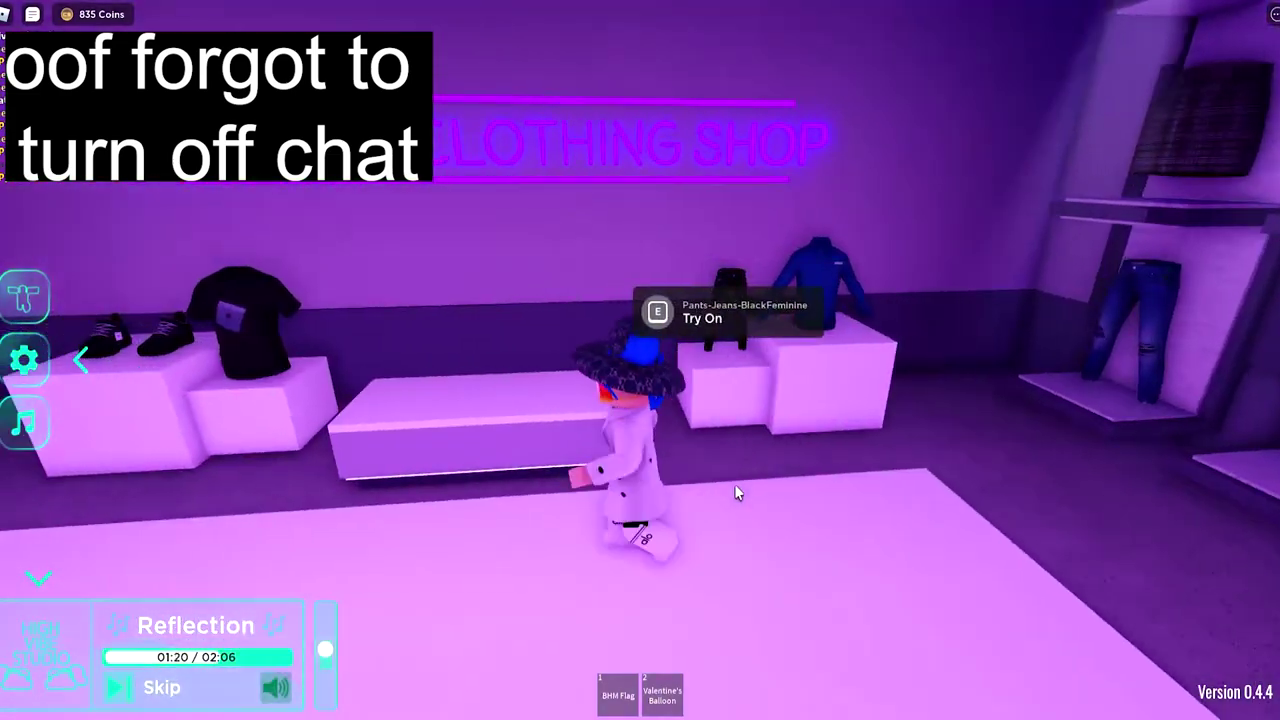
pyautogui.press('w')
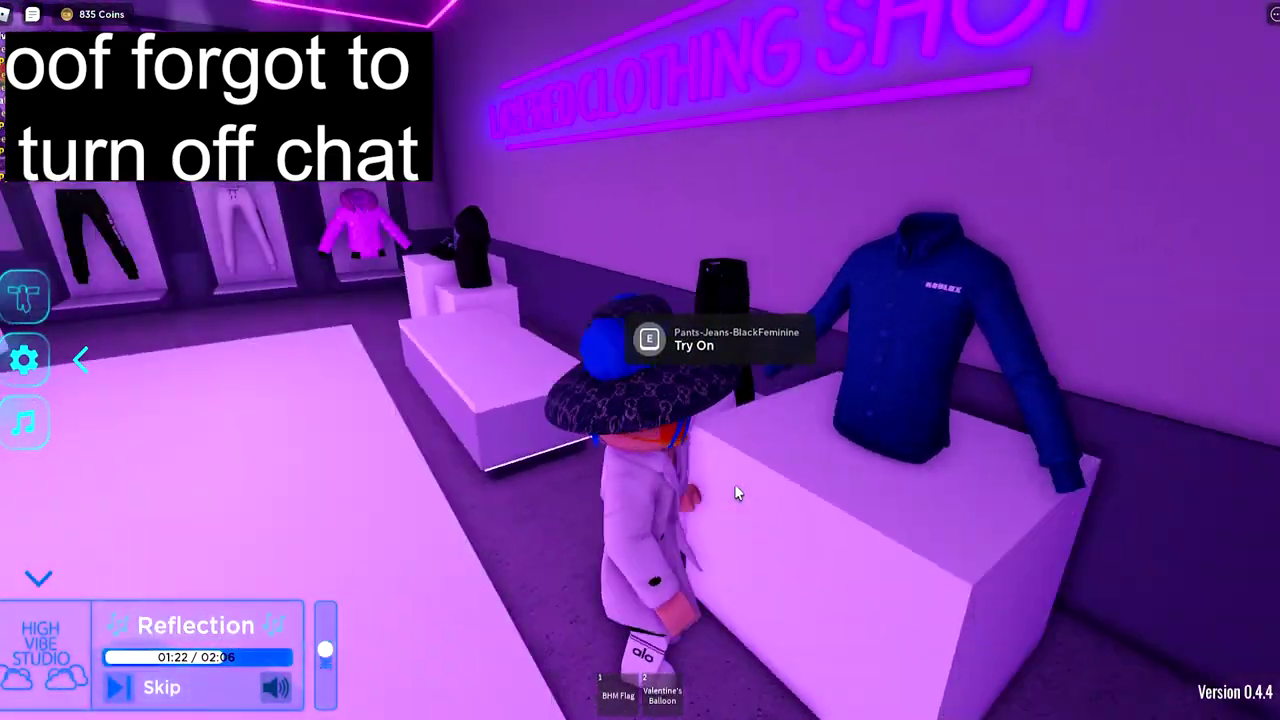
pyautogui.press('w')
pyautogui.press('s')
pyautogui.press('a')
pyautogui.press('w')
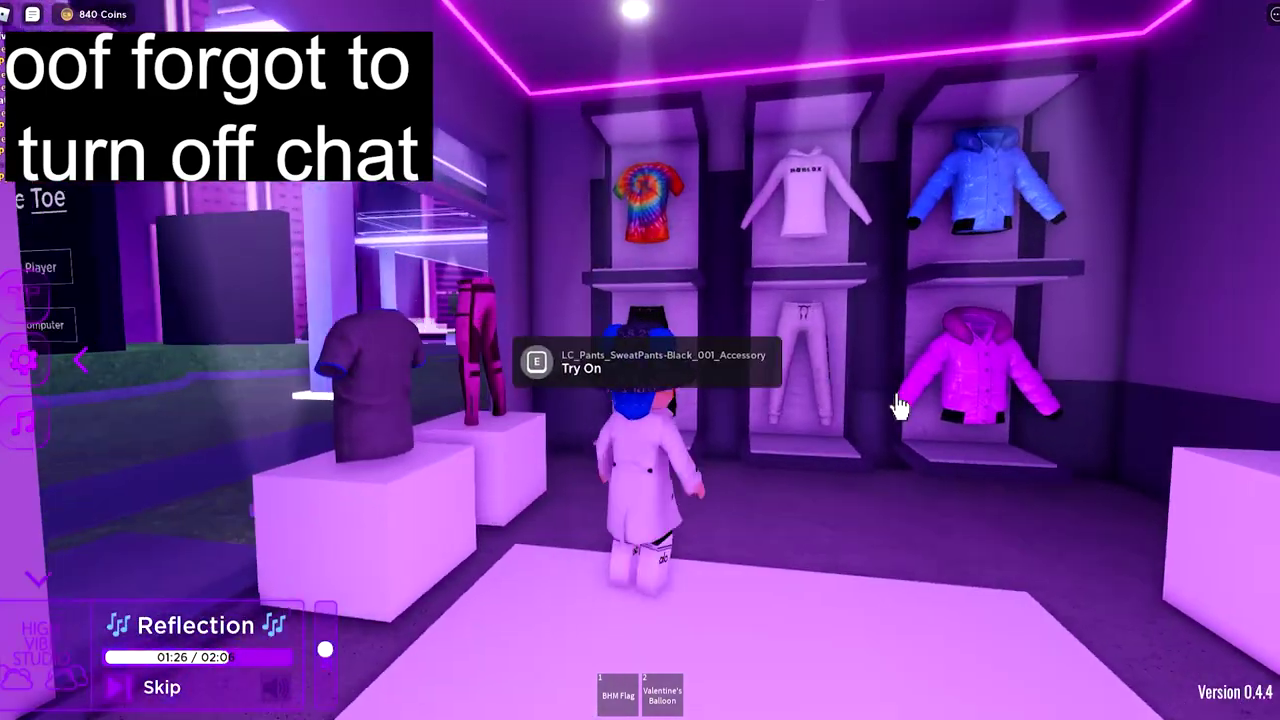
# Examine the racks of skirts, jeans and shorts at the far end of the shop
pyautogui.moveTo(812, 473); pyautogui.dragTo(687, 525)
pyautogui.moveTo(606, 578); pyautogui.dragTo(686, 505)
pyautogui.press('w')
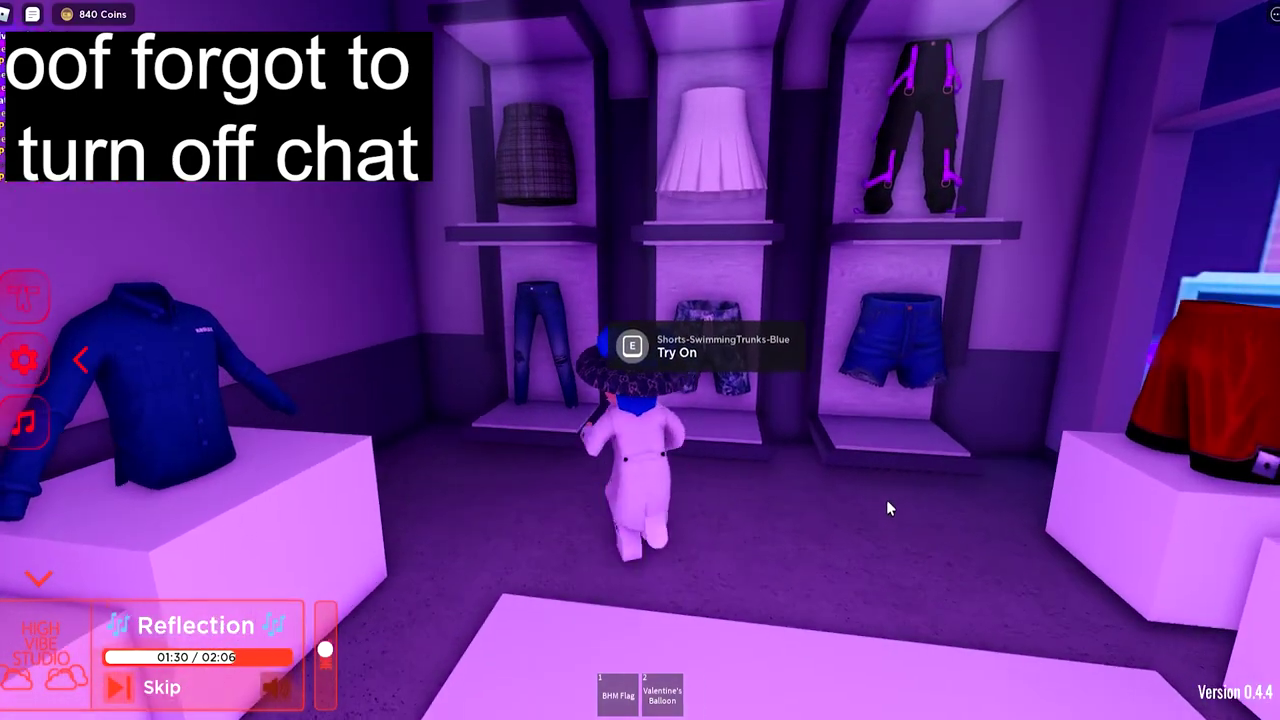
pyautogui.press('s')
pyautogui.moveTo(759, 573); pyautogui.dragTo(700, 484)
pyautogui.press('w')
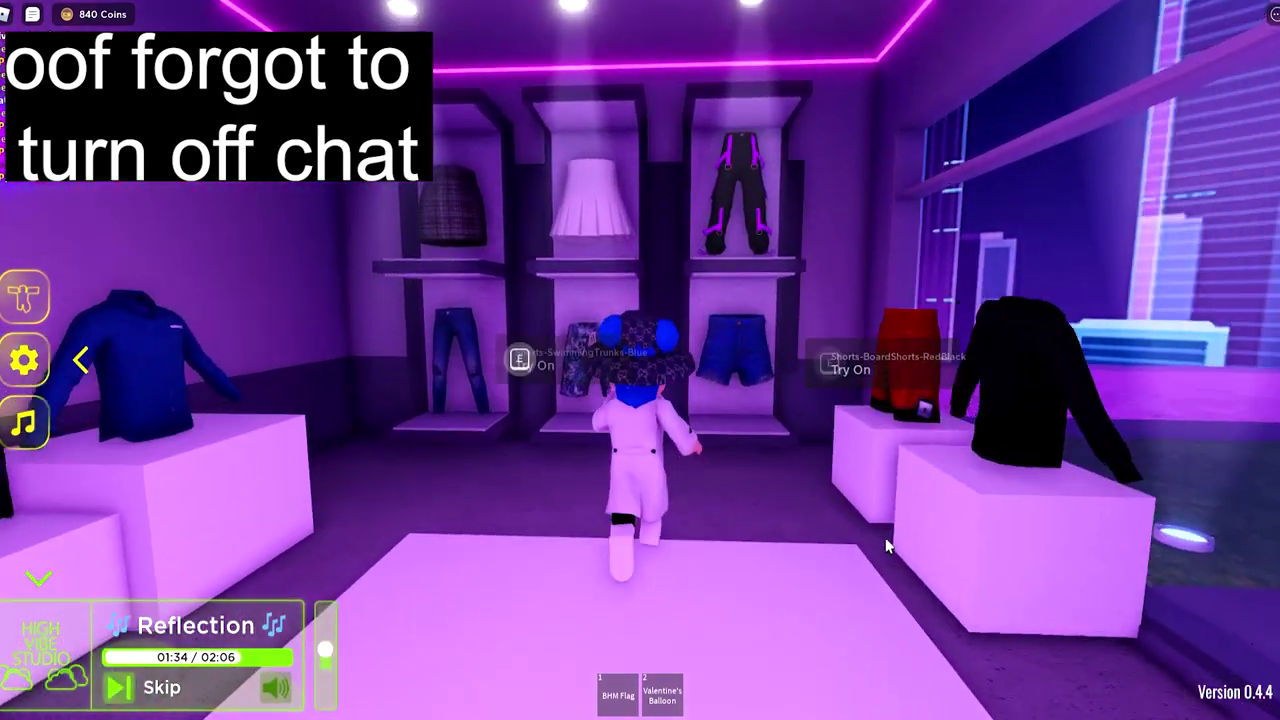
pyautogui.moveTo(886, 540); pyautogui.dragTo(886, 540)
pyautogui.press('w')
pyautogui.press('a')
pyautogui.press('w')
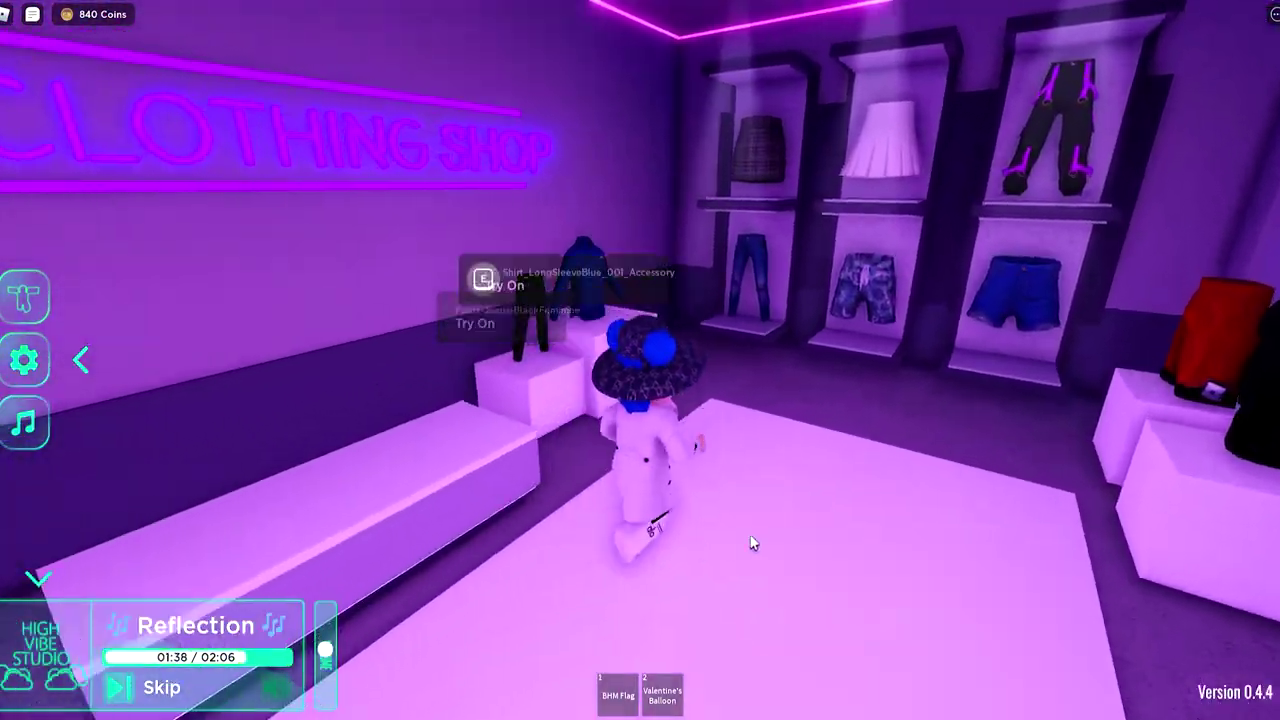
# Examine the wall racks with the tie-dye shirt, puffer jackets and sweatpants, finishing at the centre of the shop
pyautogui.press('s')
pyautogui.moveTo(754, 543); pyautogui.dragTo(660, 526)
pyautogui.press('w')
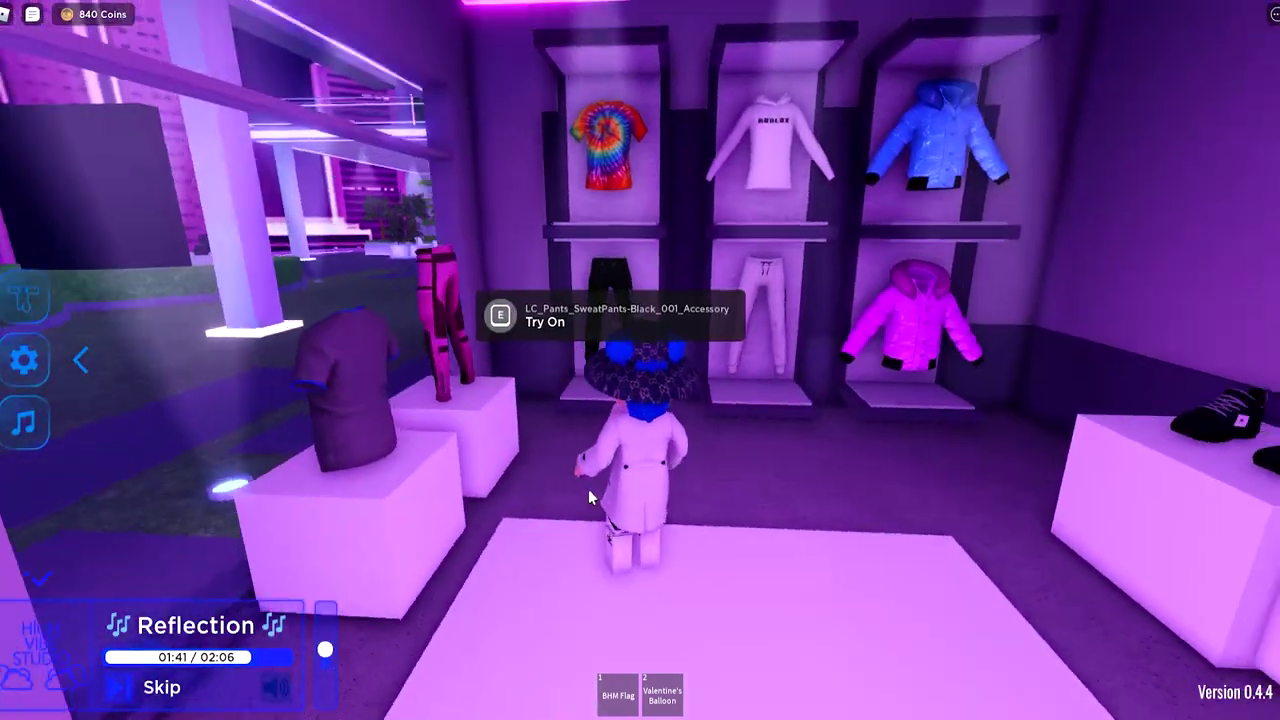
pyautogui.moveTo(591, 497); pyautogui.dragTo(543, 506)
pyautogui.press('s')
pyautogui.press('w')
pyautogui.press('w')
pyautogui.moveTo(630, 498); pyautogui.dragTo(631, 497)
pyautogui.press('d')
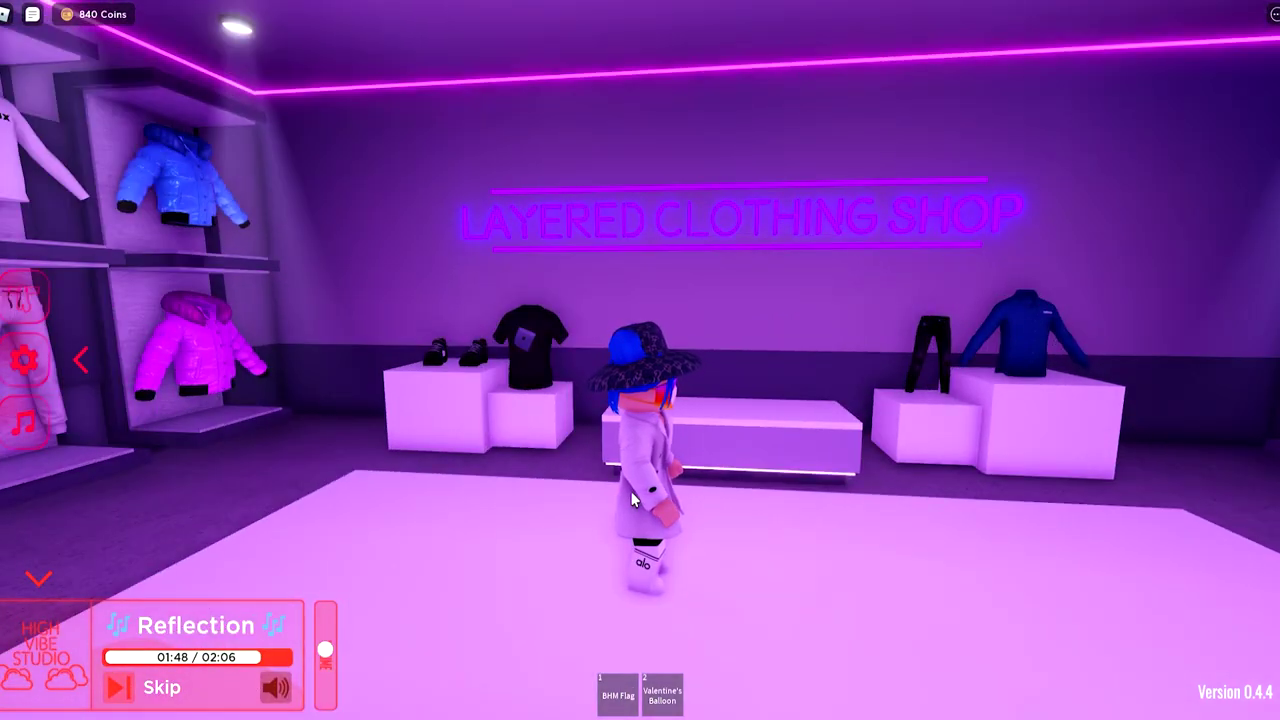
# Walk the avatar out of the shop and back onto the garden path in front of it
pyautogui.press('s')
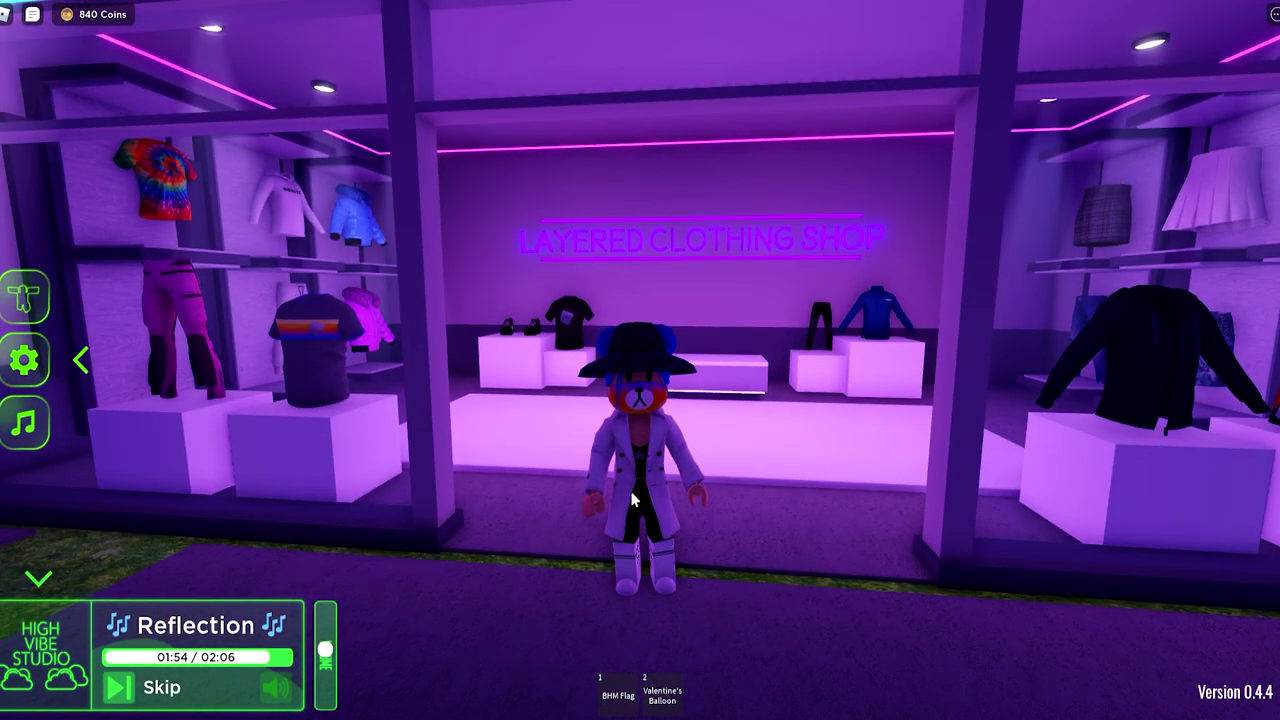
pyautogui.press('d')
pyautogui.press('w')
pyautogui.press('s')
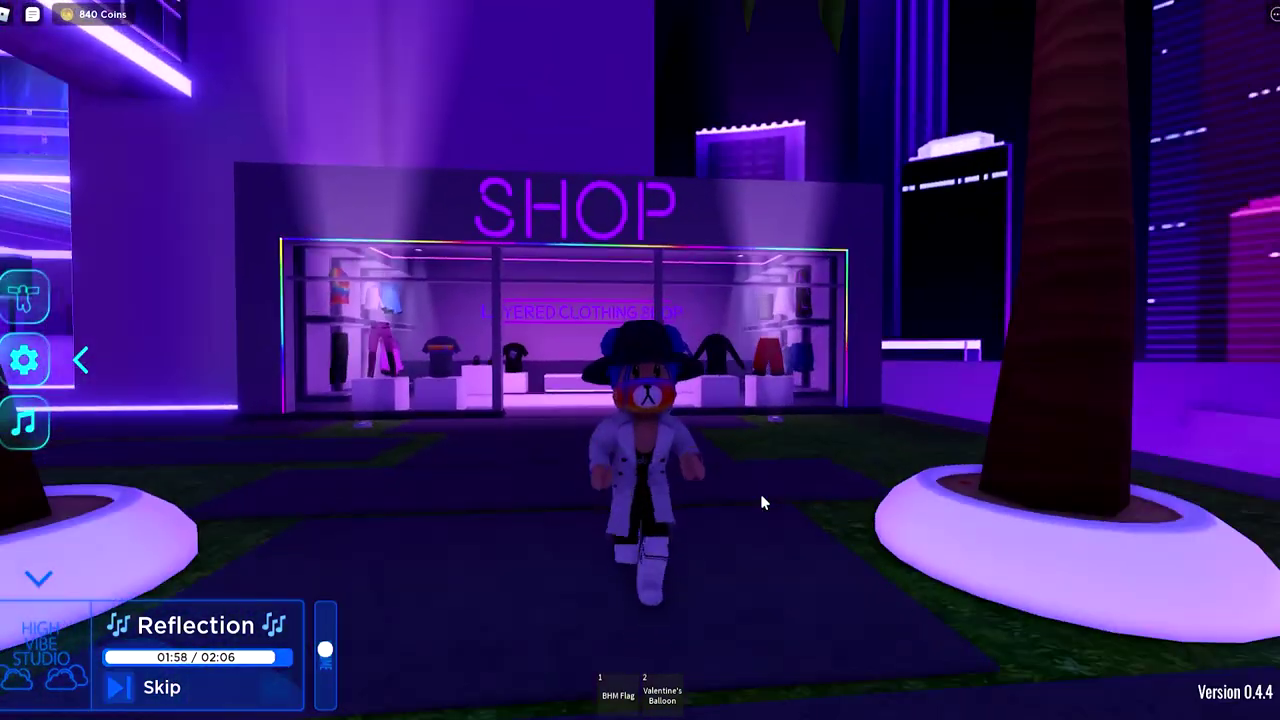
# Walk the avatar up to the shopfront and turn it to face the camera with the SHOP sign behind it
pyautogui.press('w')
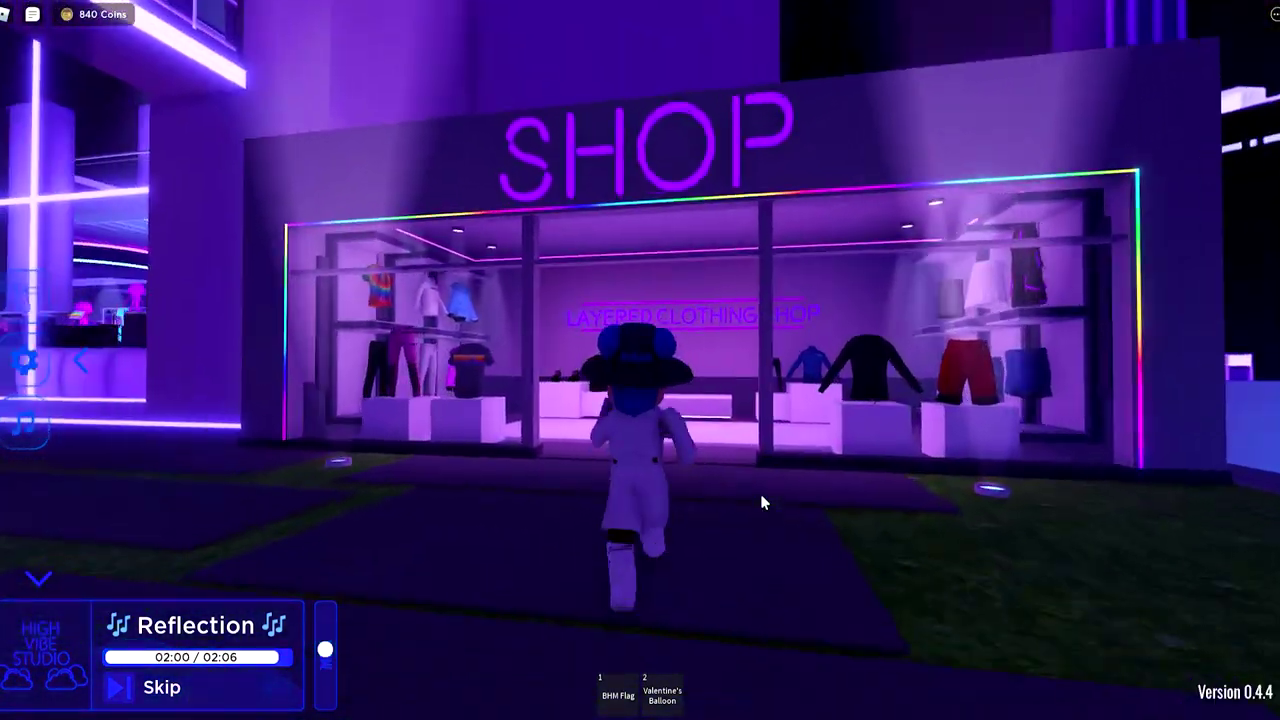
pyautogui.press('s')
pyautogui.press('a')
pyautogui.press('w')
pyautogui.press('space')
pyautogui.press('s')
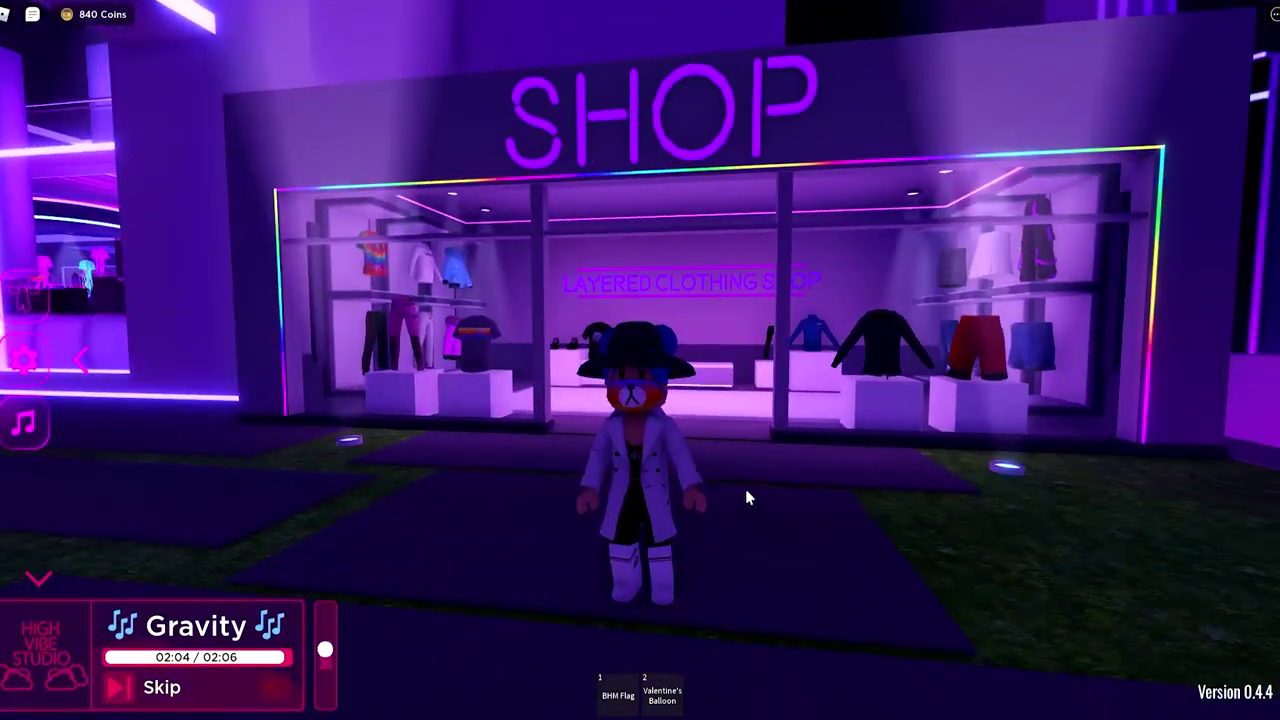
pyautogui.press('space')
pyautogui.press('s')
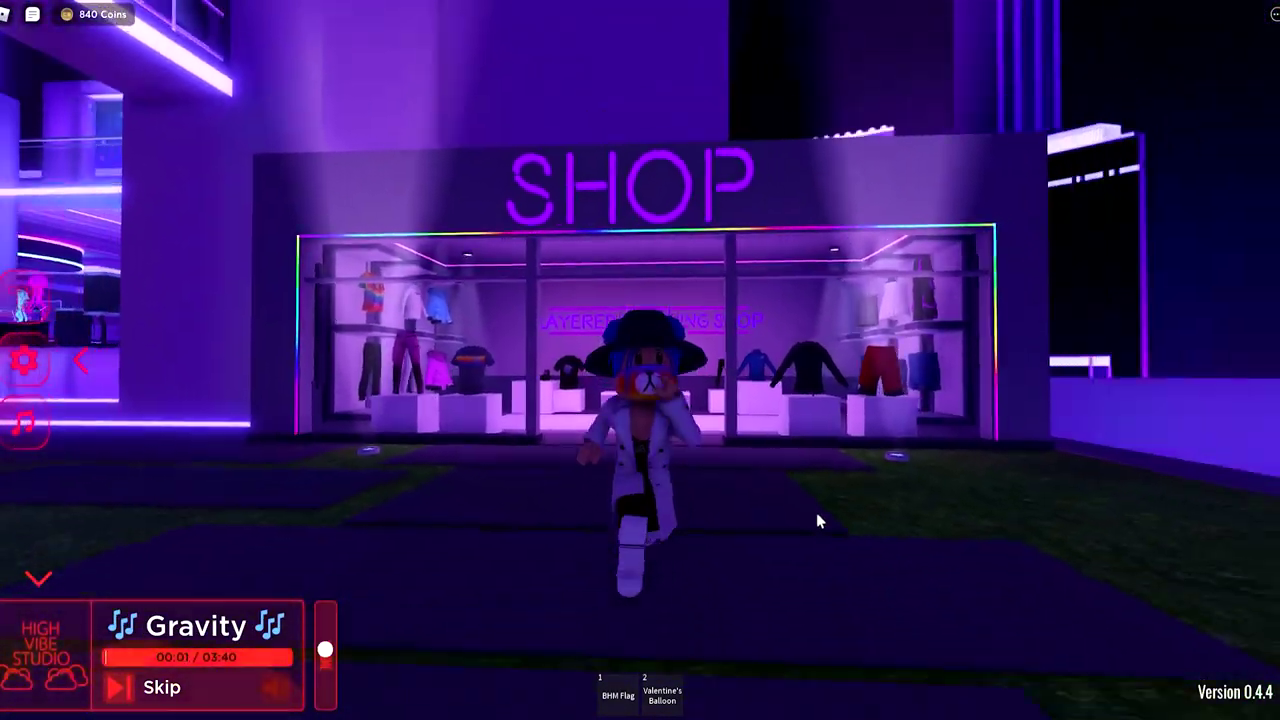
# Walk the avatar away from the shop along the palm-lined path to the pool beside the spiral slide
pyautogui.press('w')
pyautogui.press('a')
pyautogui.press('w')
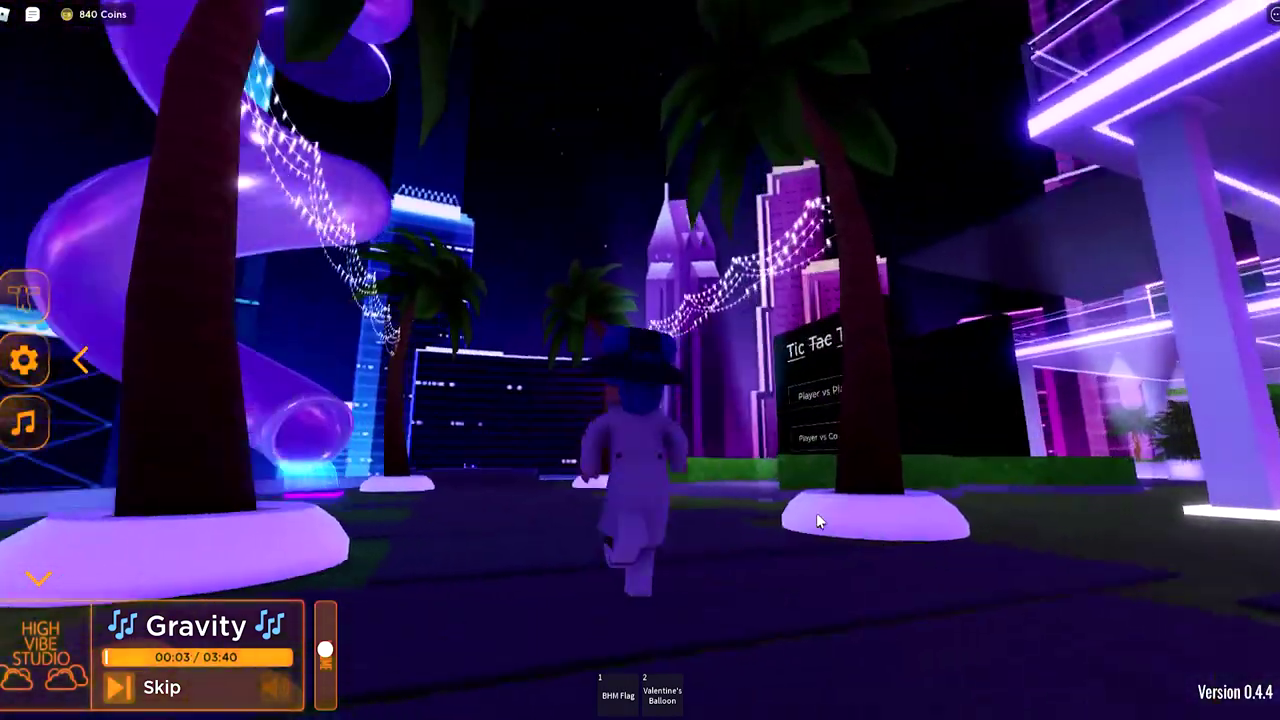
pyautogui.press('w')
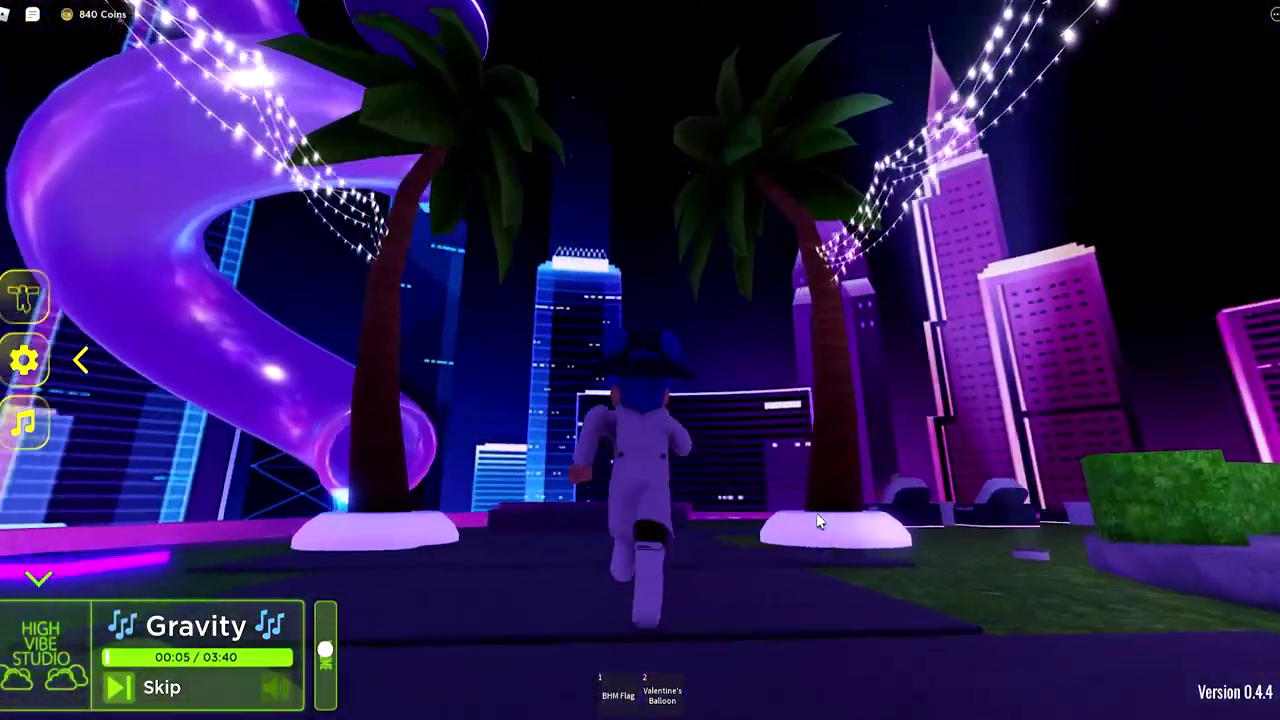
pyautogui.press('w')
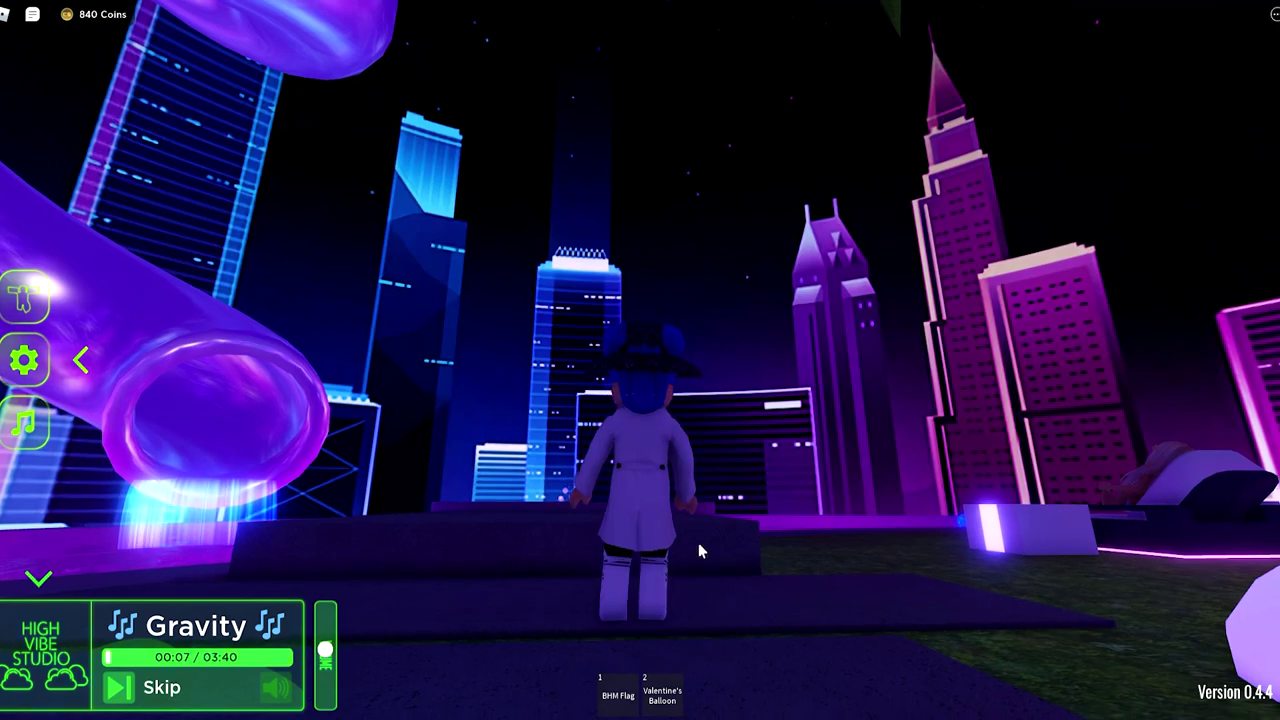
pyautogui.press('w')
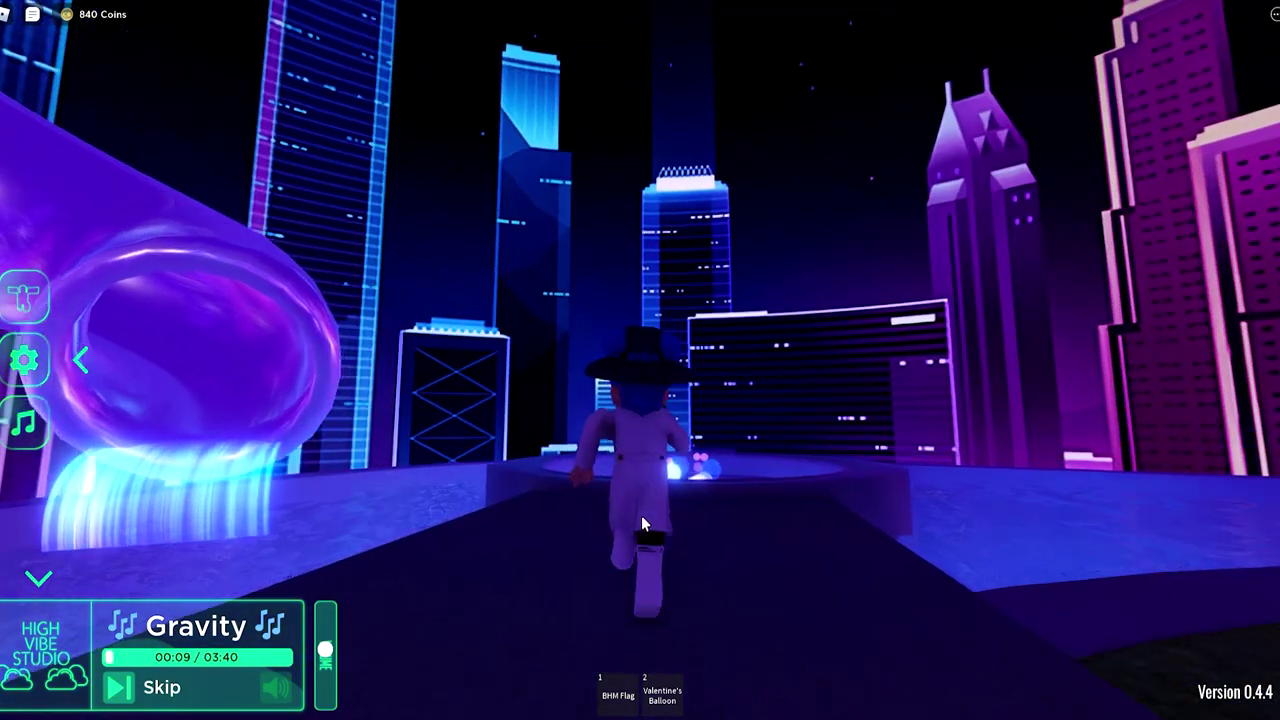
# Turn around at the pool and run back along the palm-lined path toward the shopfront
pyautogui.rightClick(648, 482)
pyautogui.press('w')
pyautogui.rightClick(612, 534)
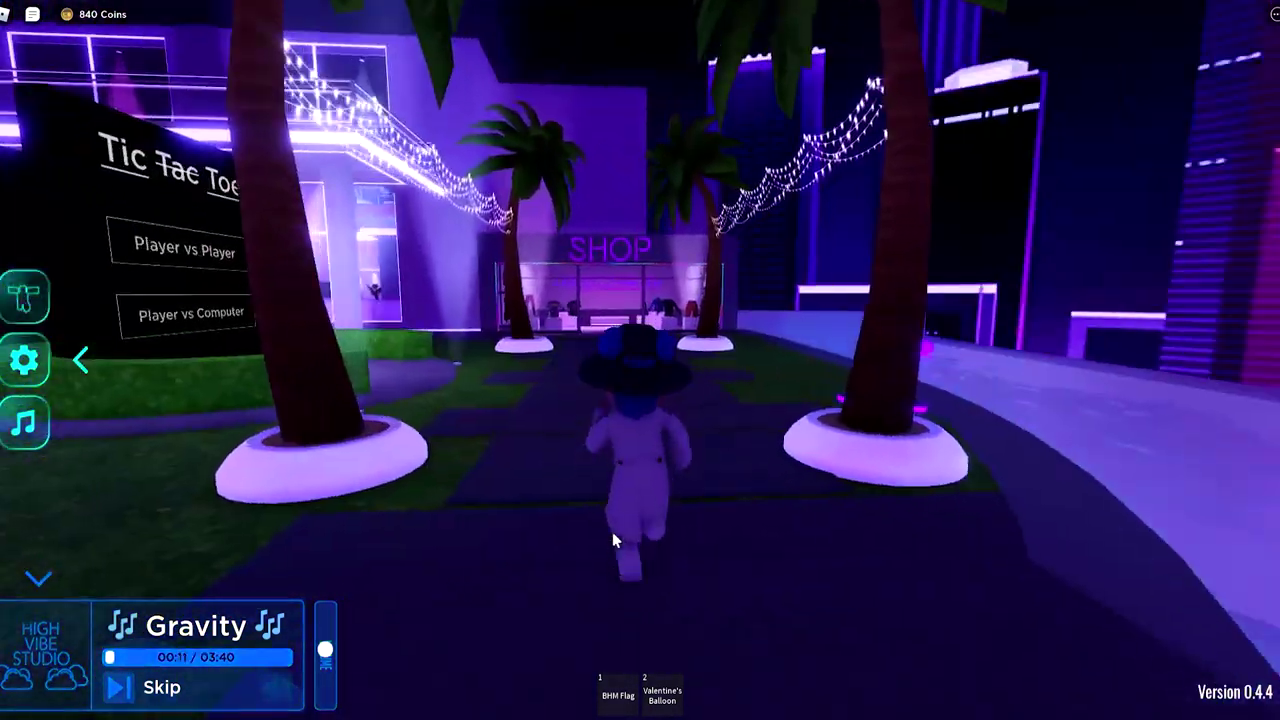
pyautogui.press('w')
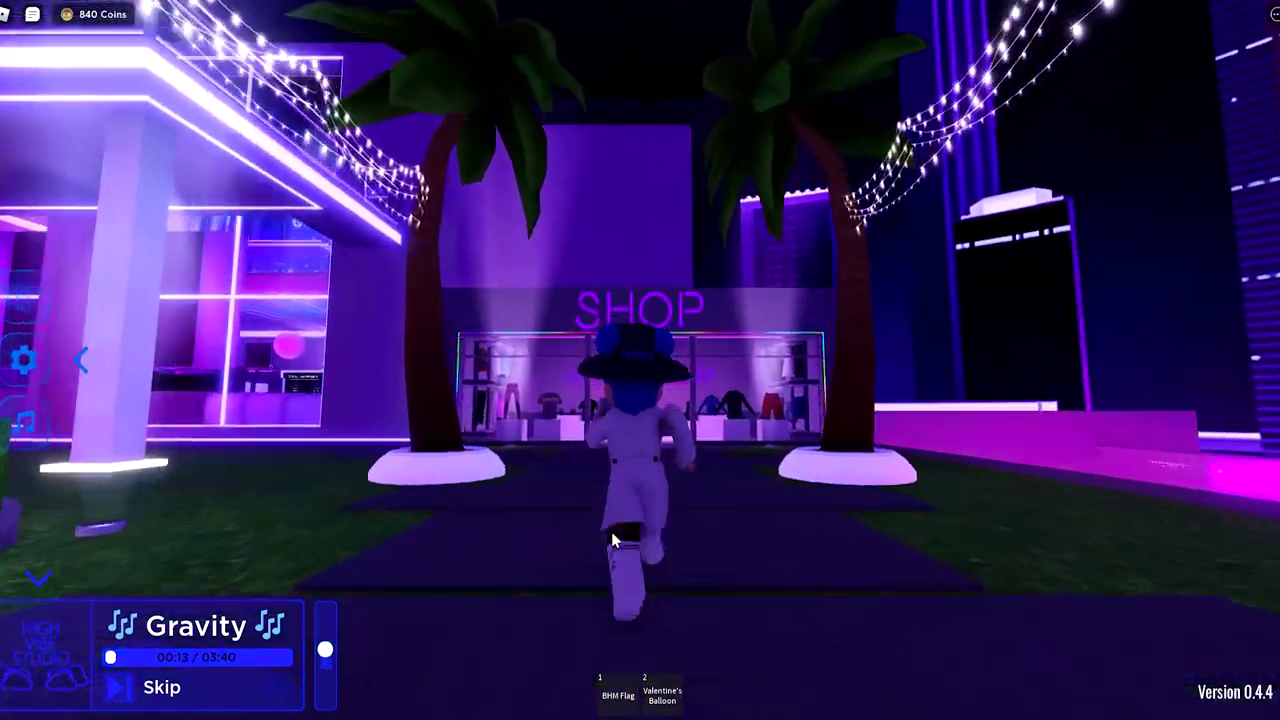
pyautogui.press('w')
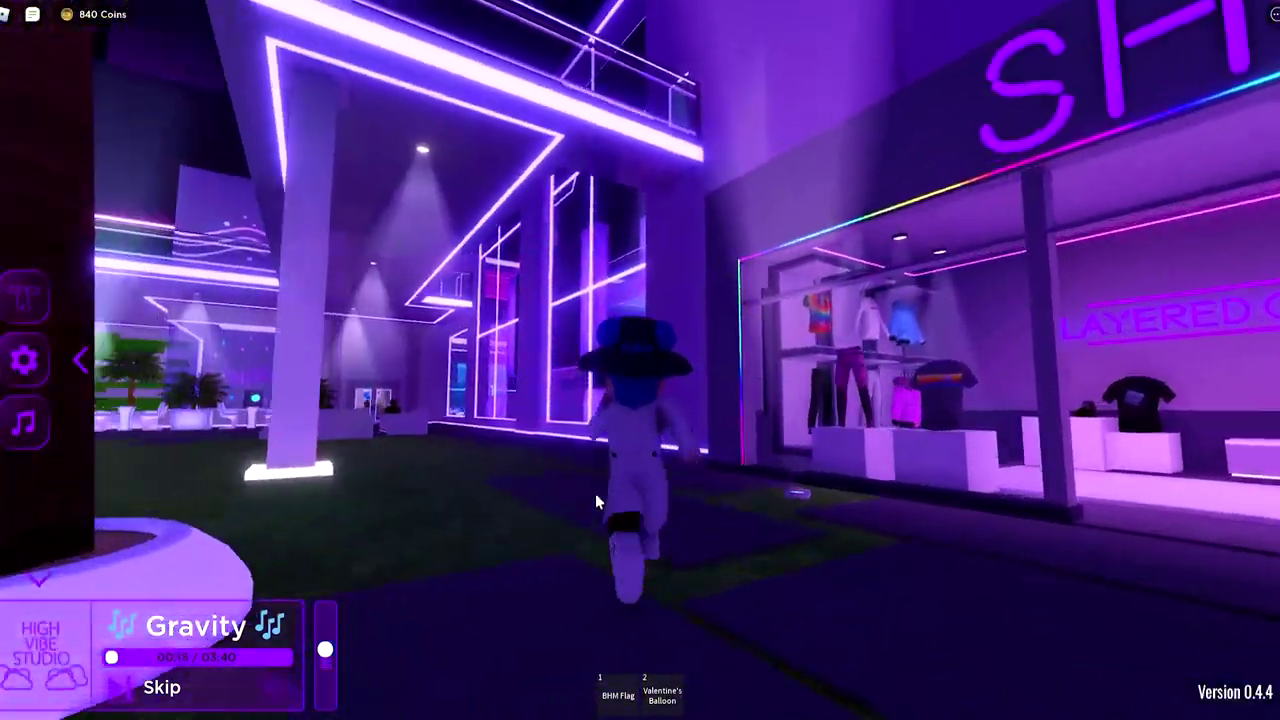
# Walk the avatar past the neon-framed HV Studios windows to the seating area under the terrace
pyautogui.press('w')
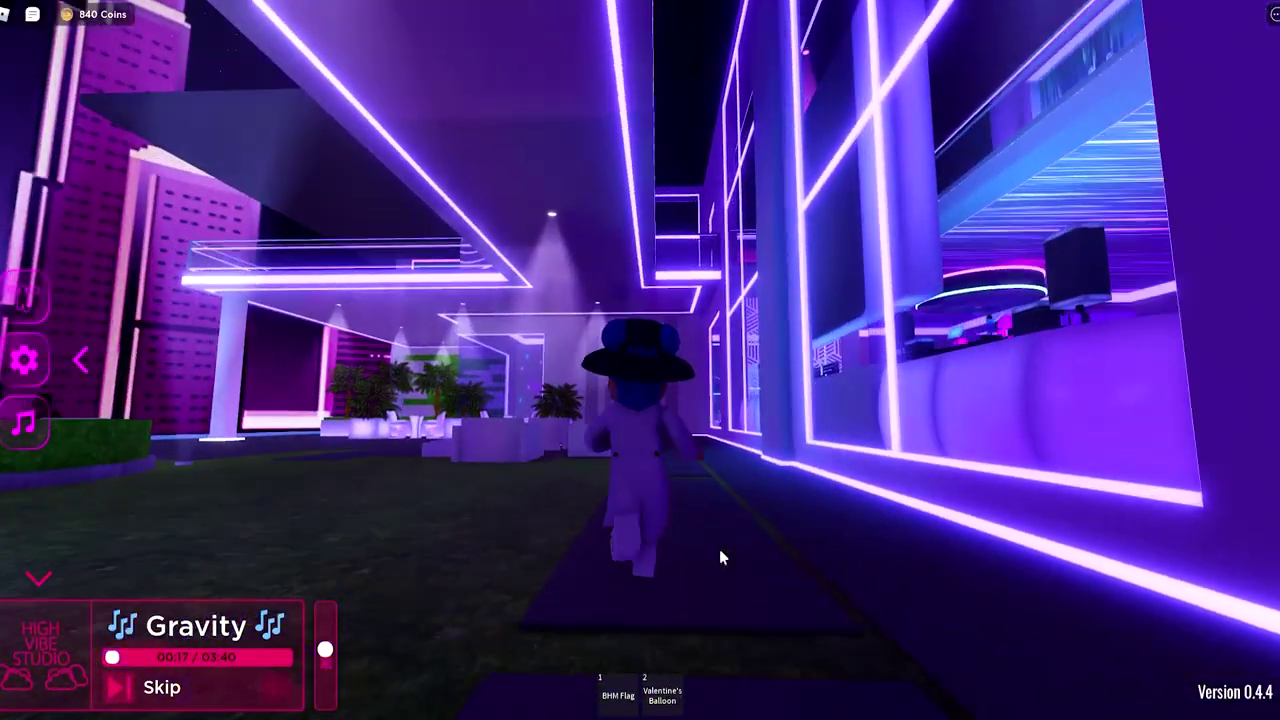
pyautogui.press('s')
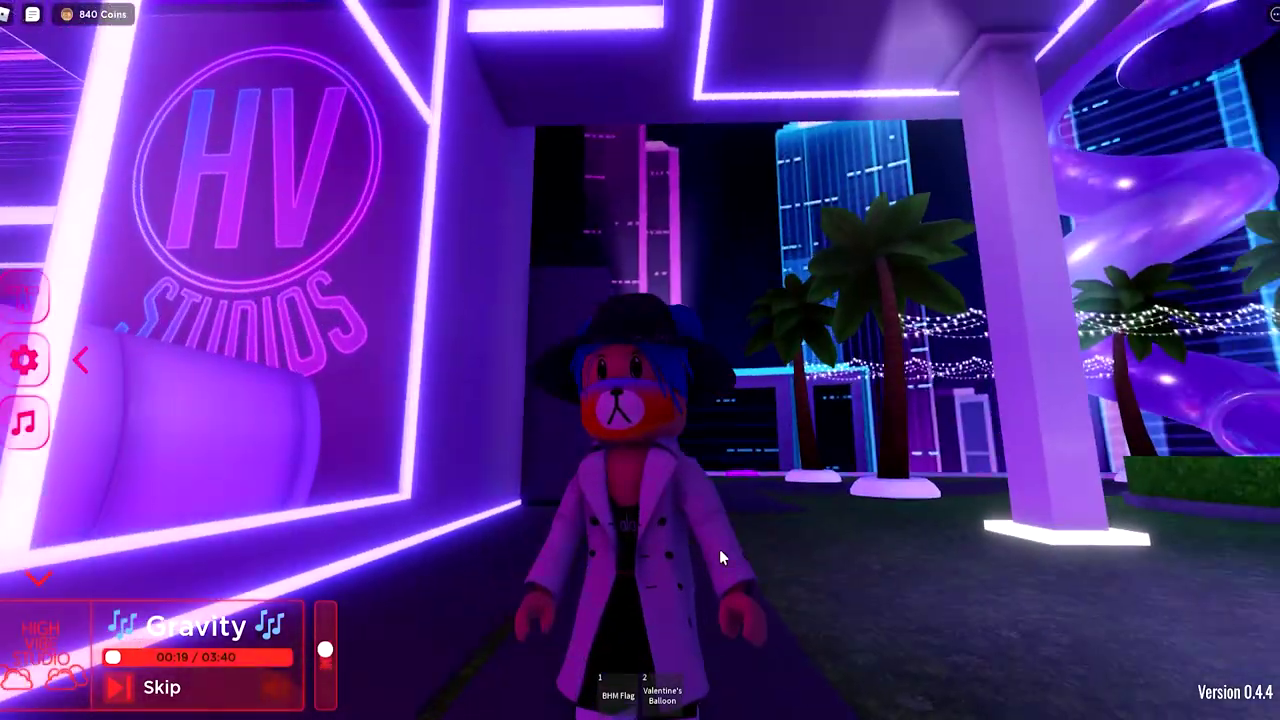
pyautogui.press('space')
pyautogui.press('w')
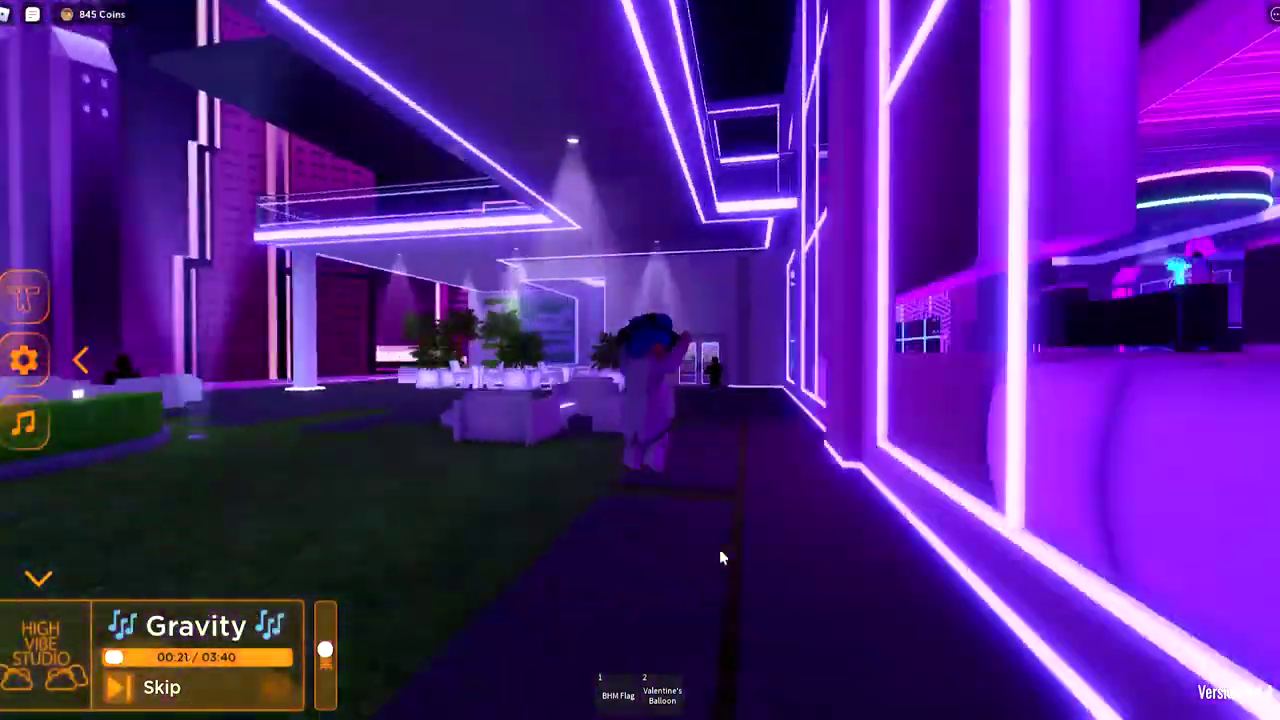
pyautogui.press('w')
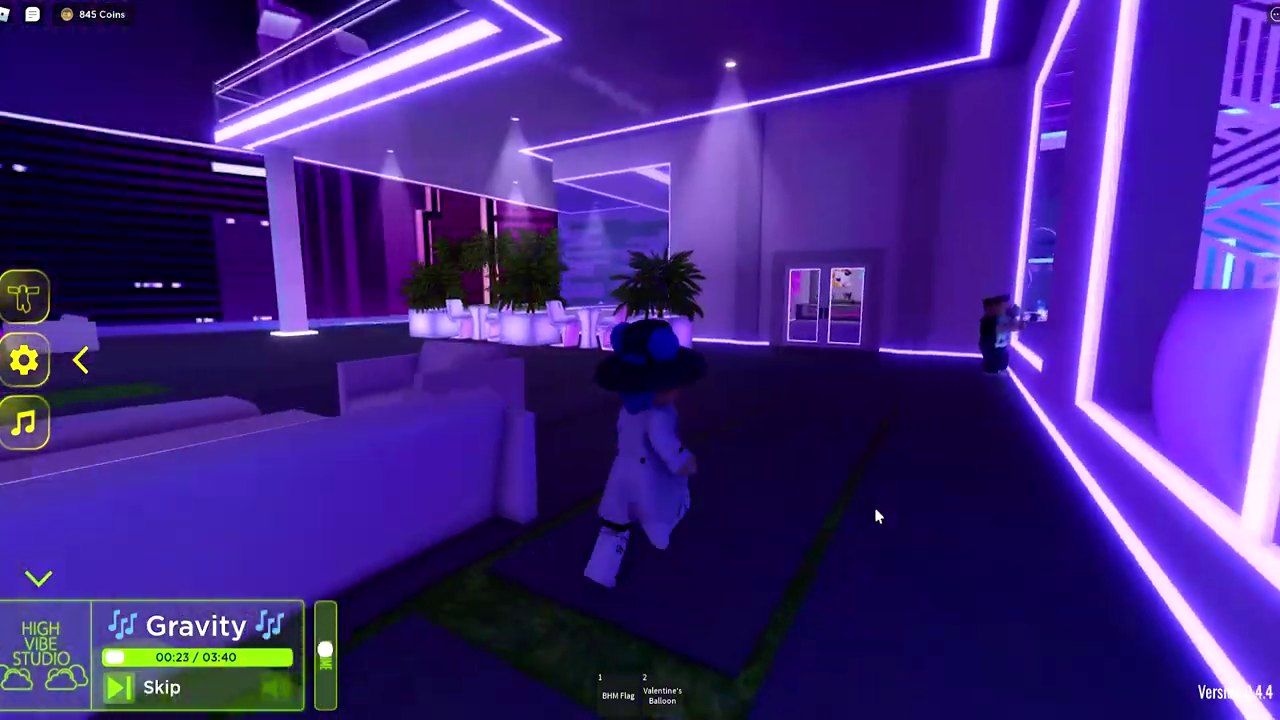
pyautogui.press('w')
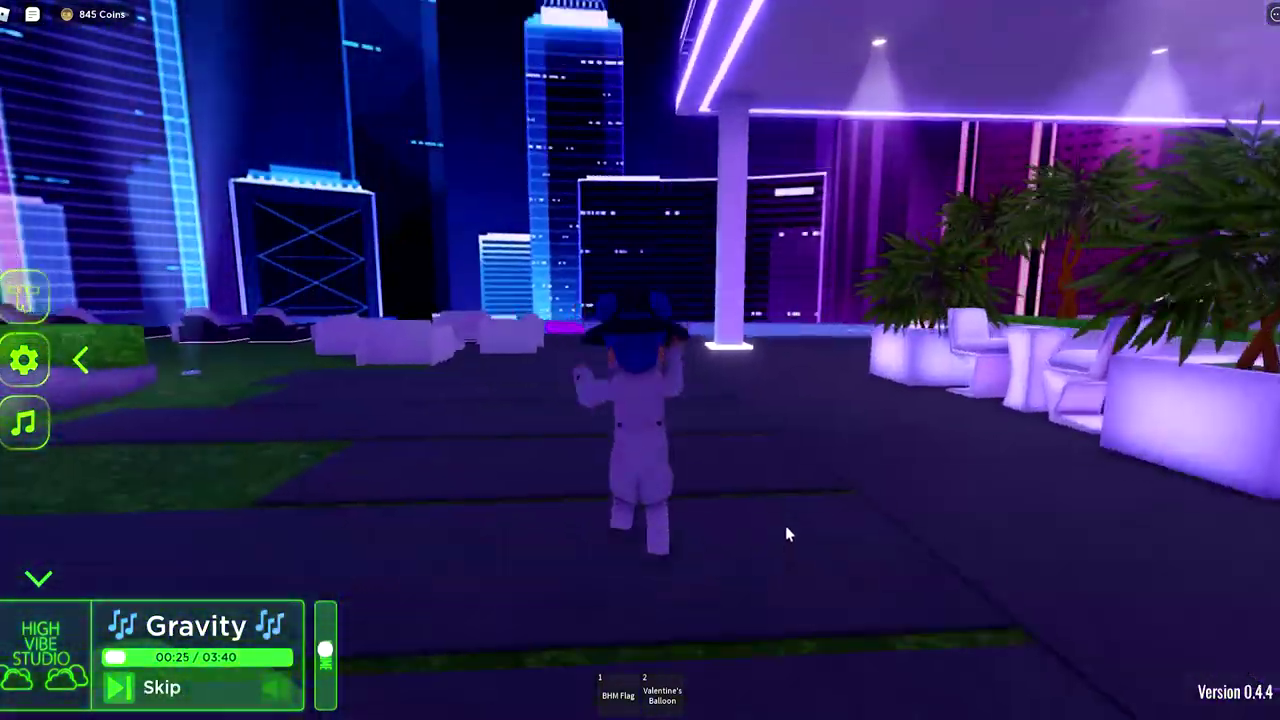
# Walk the avatar across the terrace to the pool edge and stop near the white sofas and the Tic Tac Toe board
pyautogui.press('d')
pyautogui.press('w')
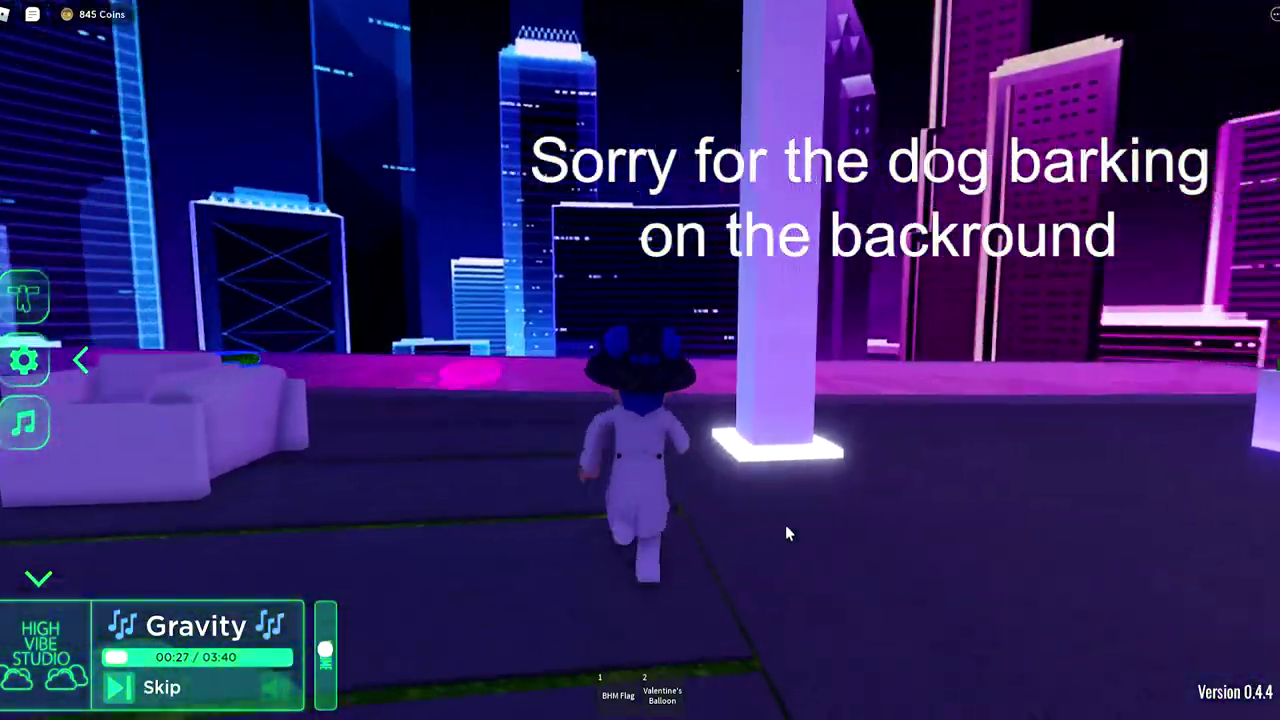
pyautogui.press('w')
pyautogui.press('s')
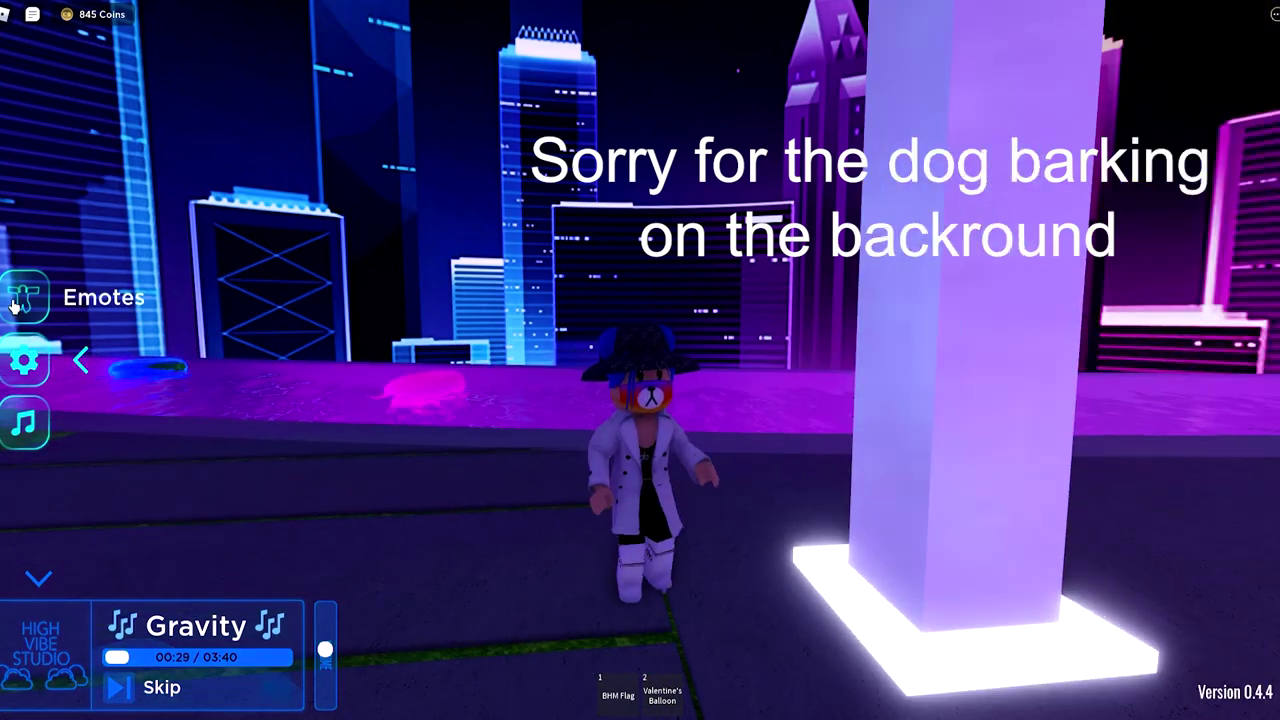
pyautogui.press('a')
pyautogui.press('w')
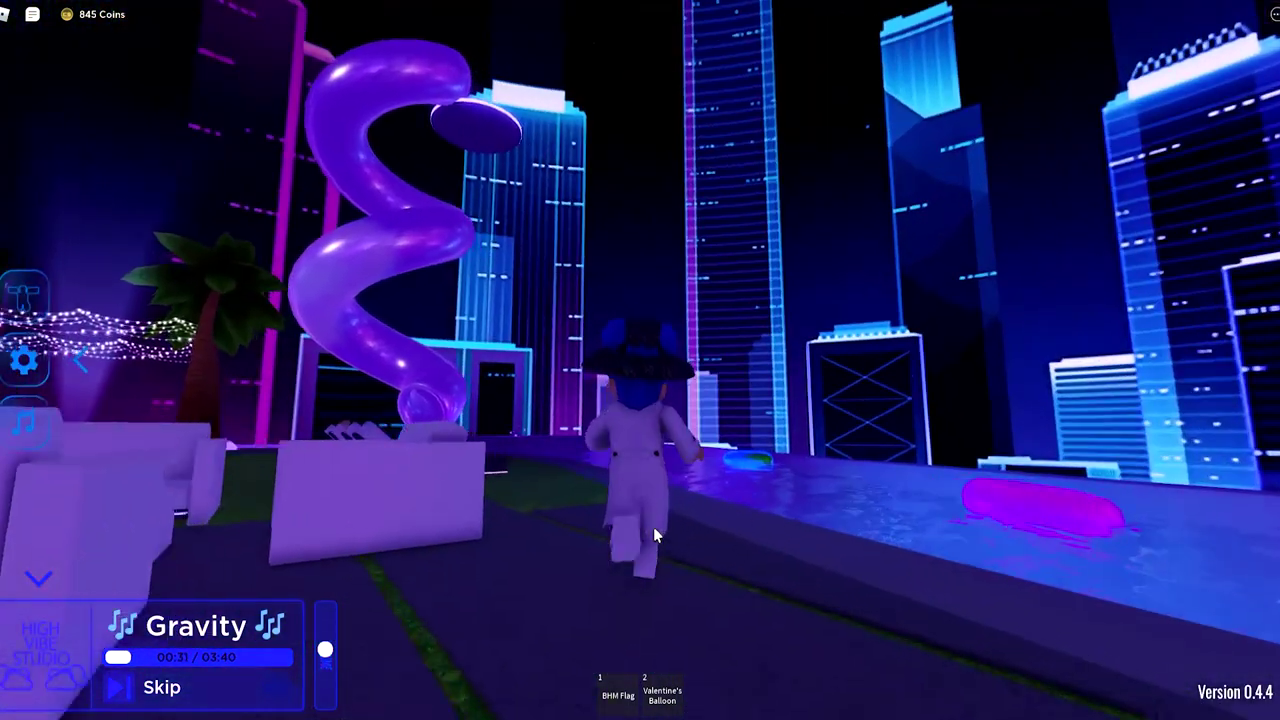
pyautogui.press('s')
pyautogui.press('s')
pyautogui.press('a')
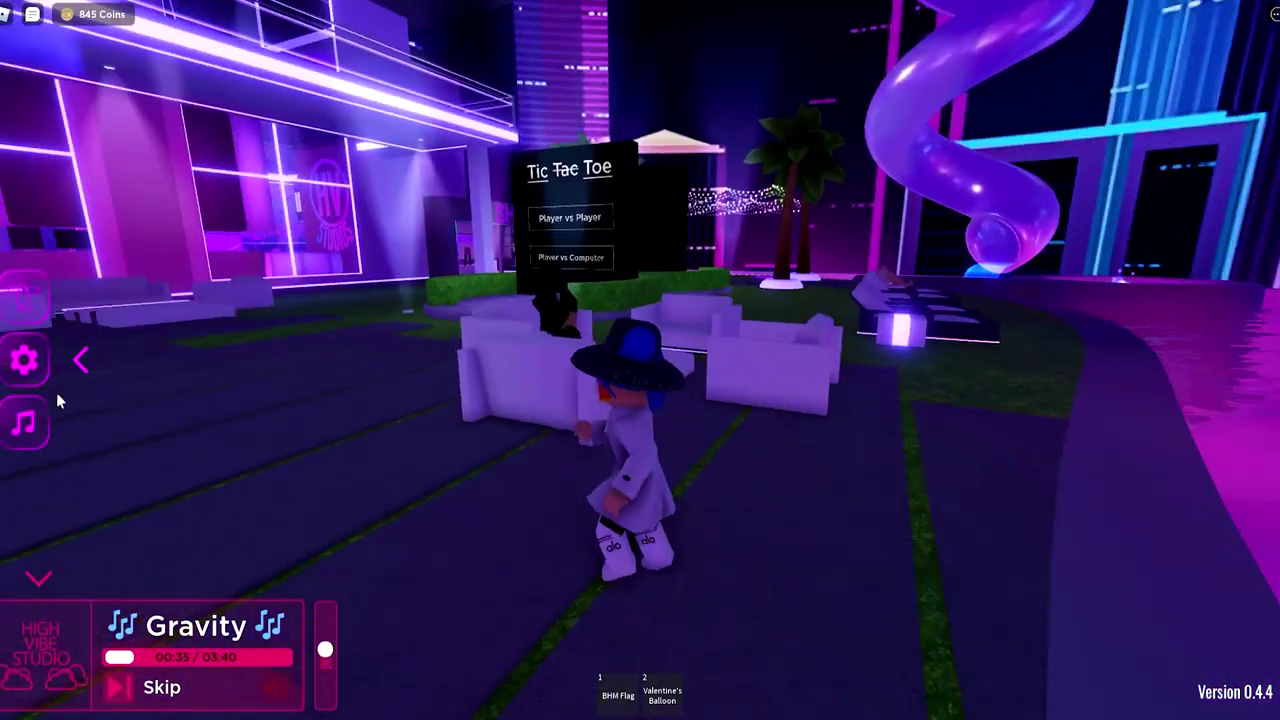
# Open the emotes list, play the 2002 (TTD Trend) dance, view it from several angles and stop it
pyautogui.click(36, 297)
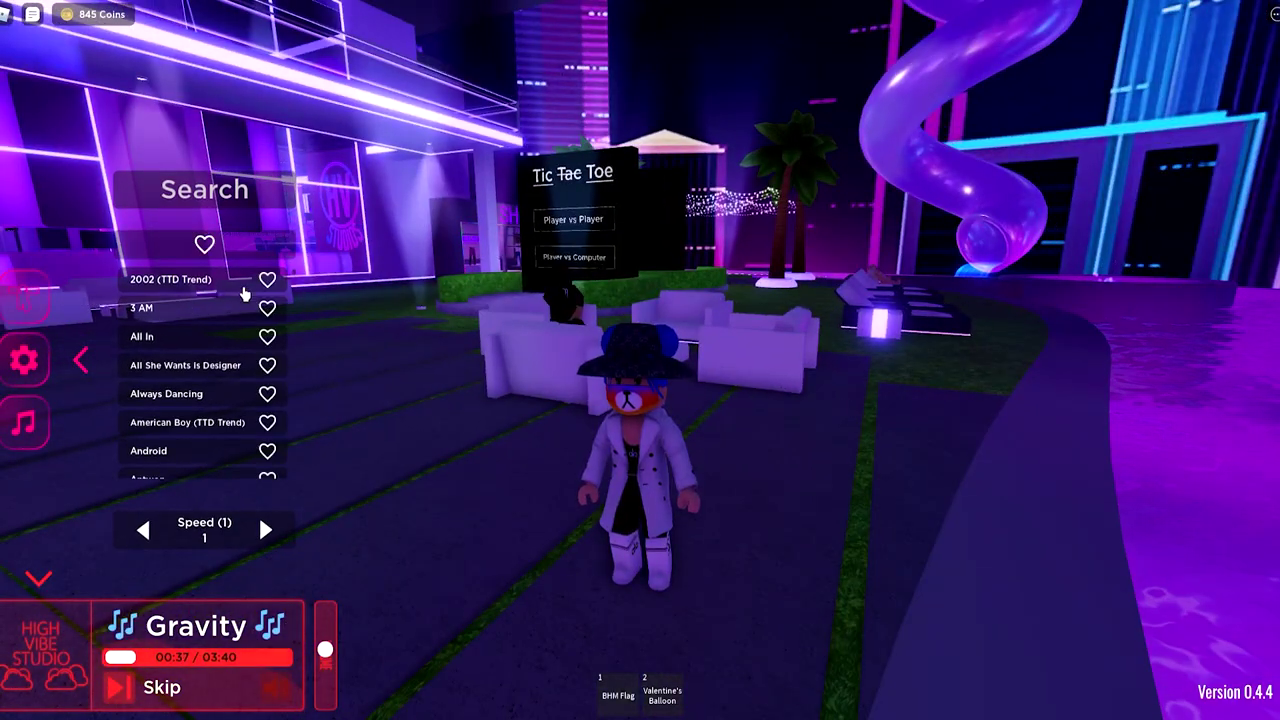
pyautogui.click(237, 291)
pyautogui.press('Left')
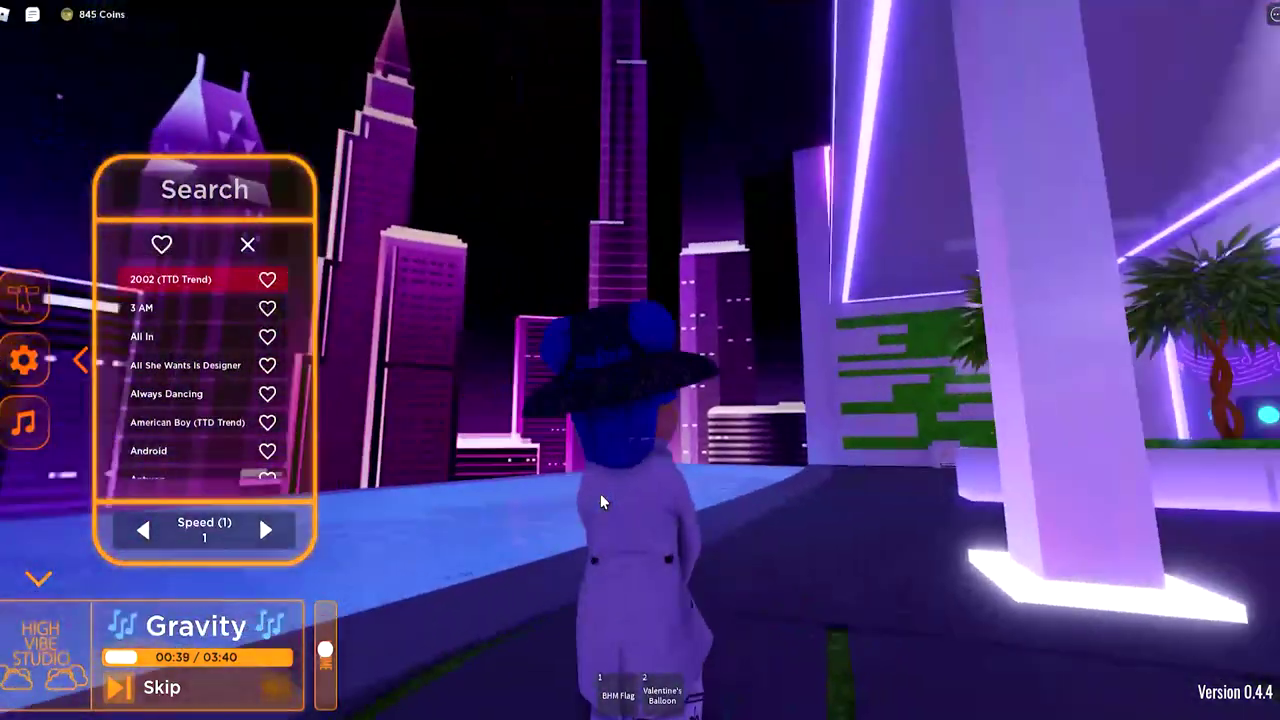
pyautogui.scroll(-3, 602, 502)
pyautogui.scroll(3, 602, 502)
pyautogui.scroll(-1, 602, 502)
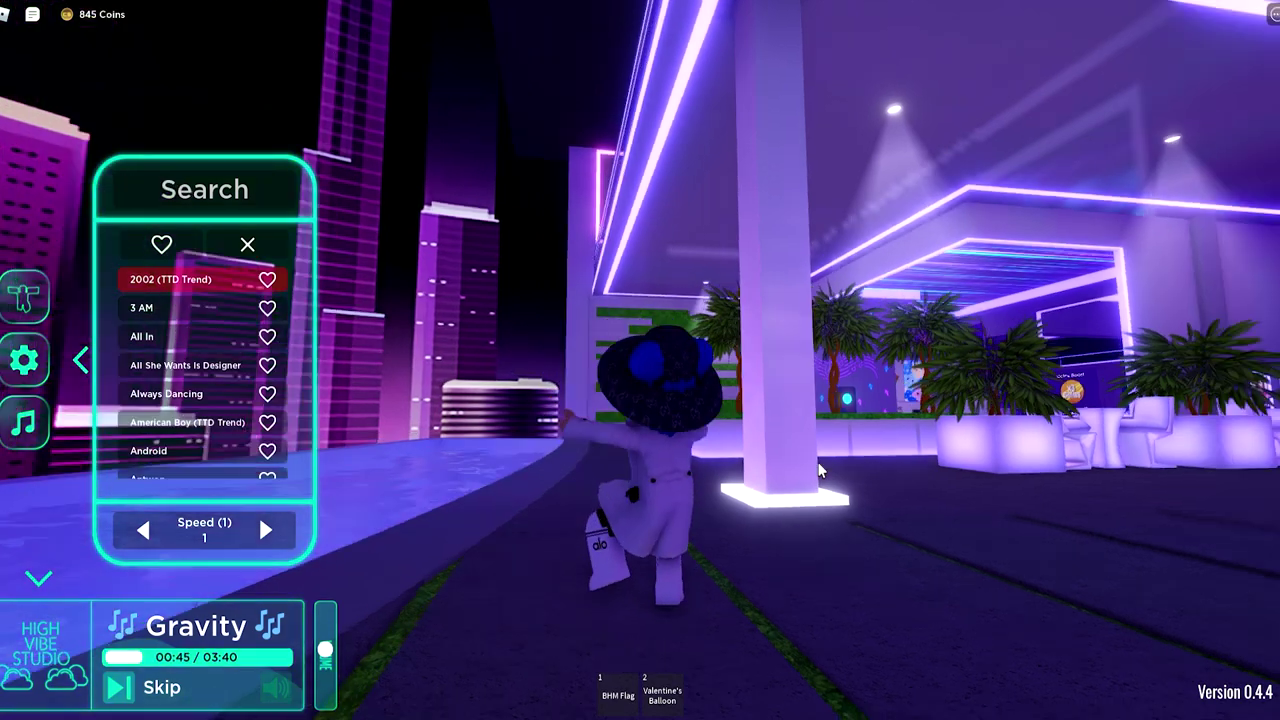
pyautogui.moveTo(602, 502); pyautogui.dragTo(820, 470)
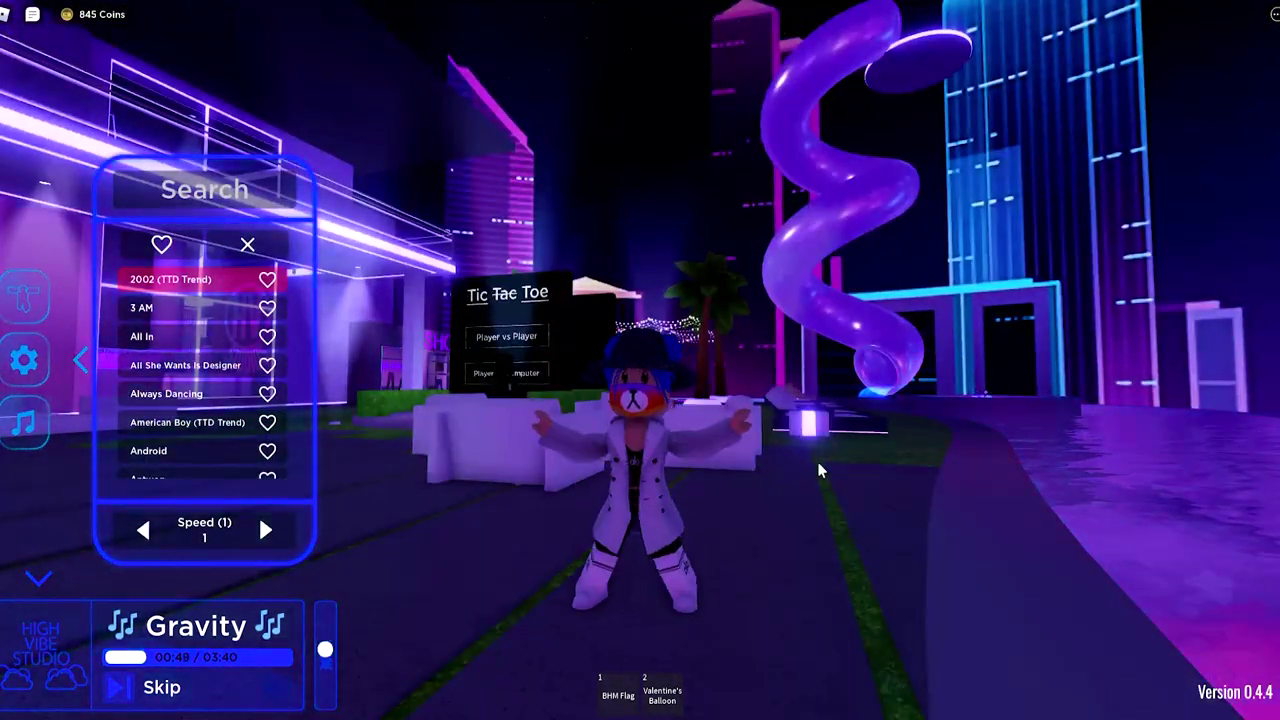
pyautogui.rightClick(818, 464)
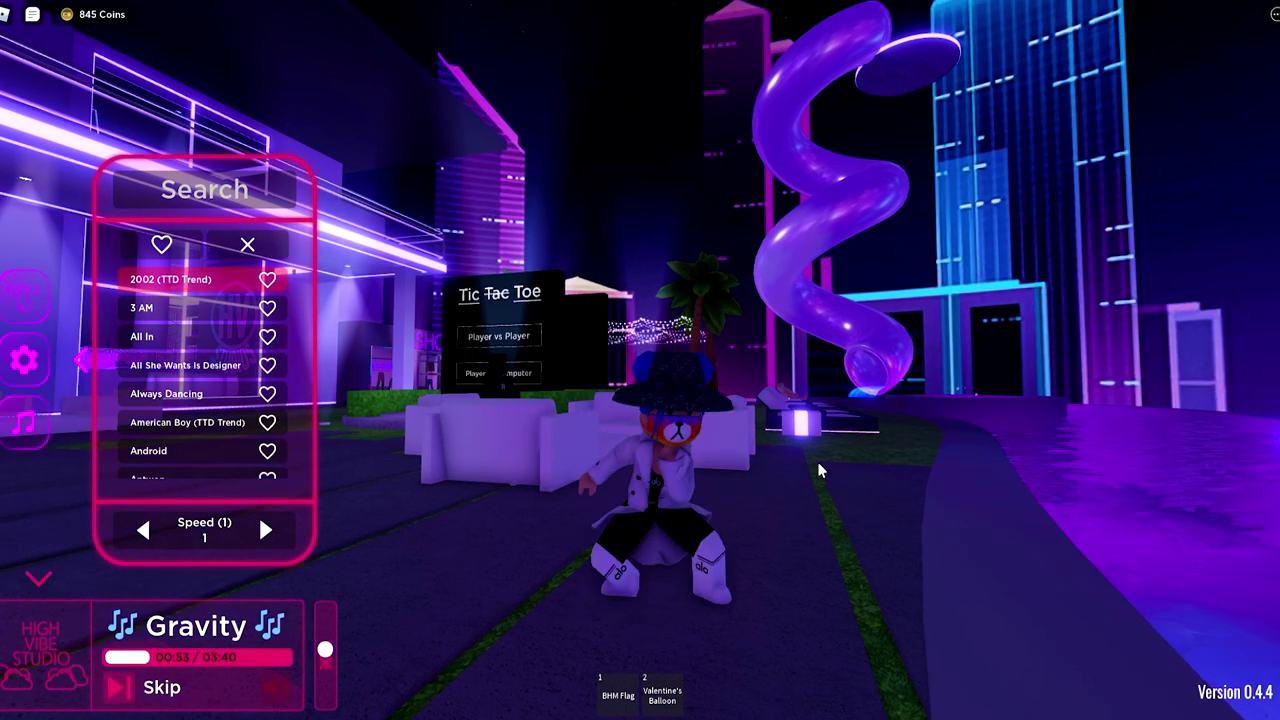
pyautogui.click(240, 288)
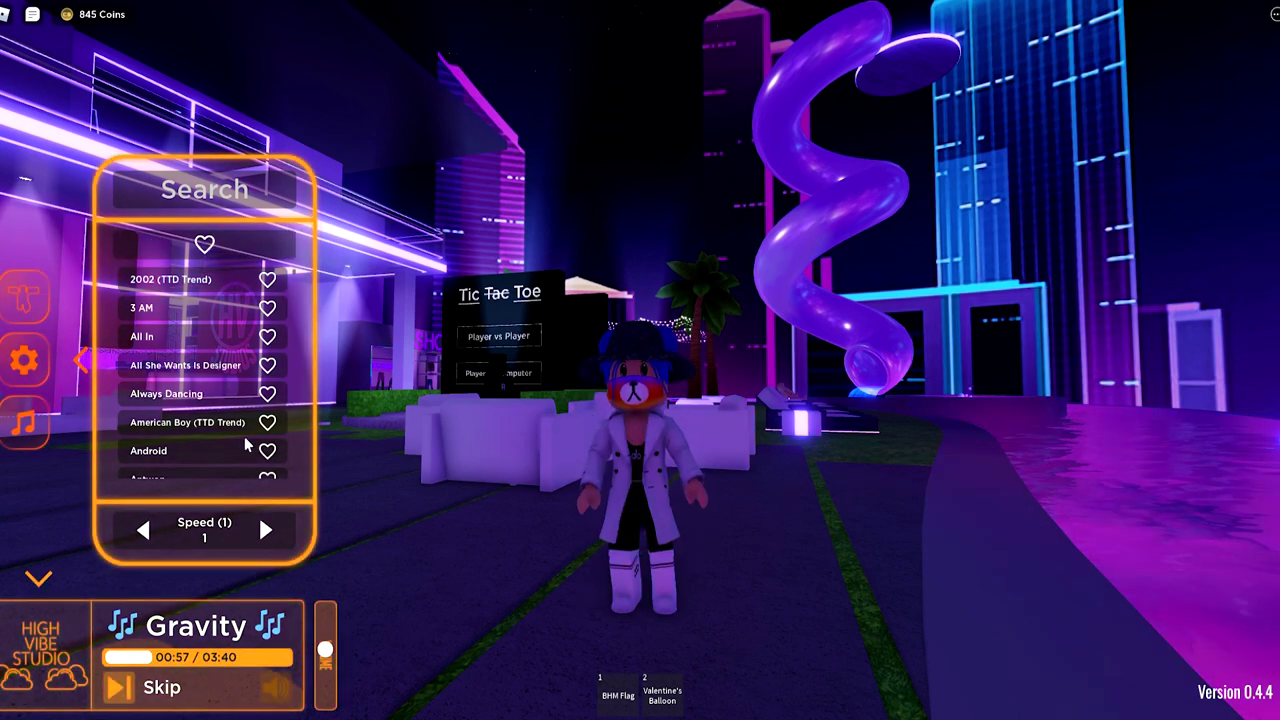
# Play the Android emote, view the avatar from behind, and move it briefly along the pool edge
pyautogui.click(212, 455)
pyautogui.rightClick(793, 472)
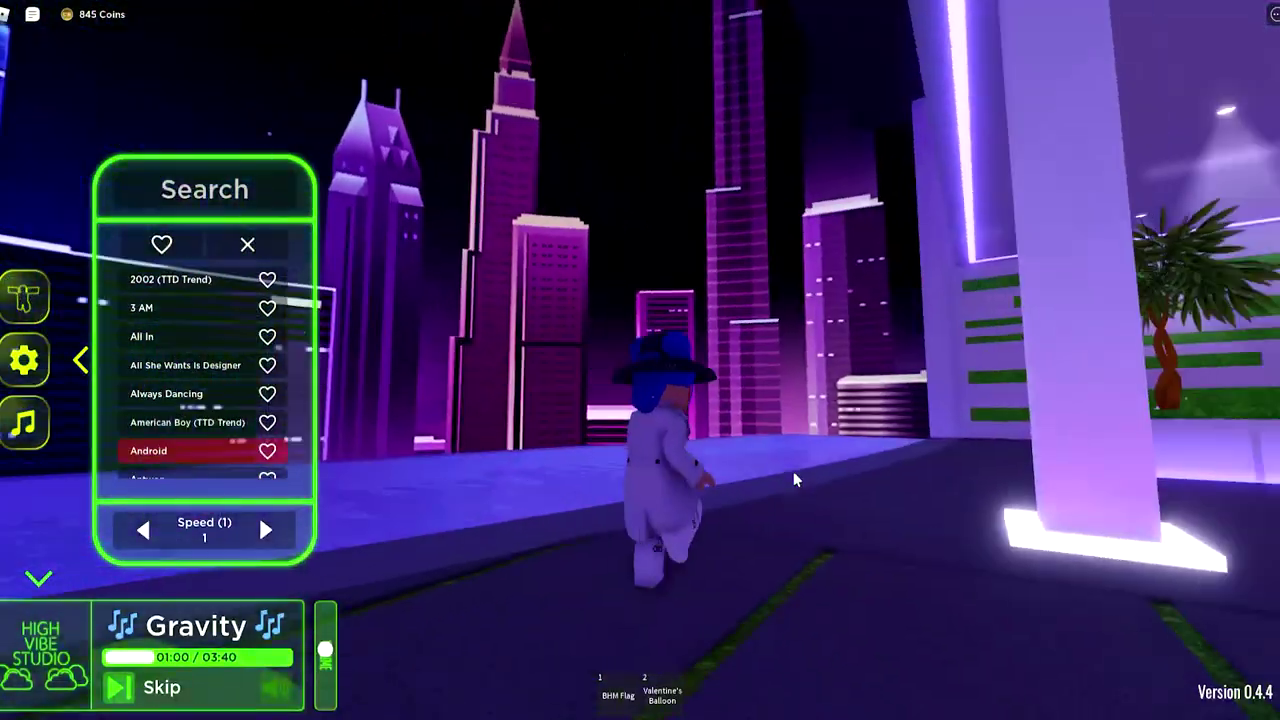
pyautogui.rightClick(793, 472)
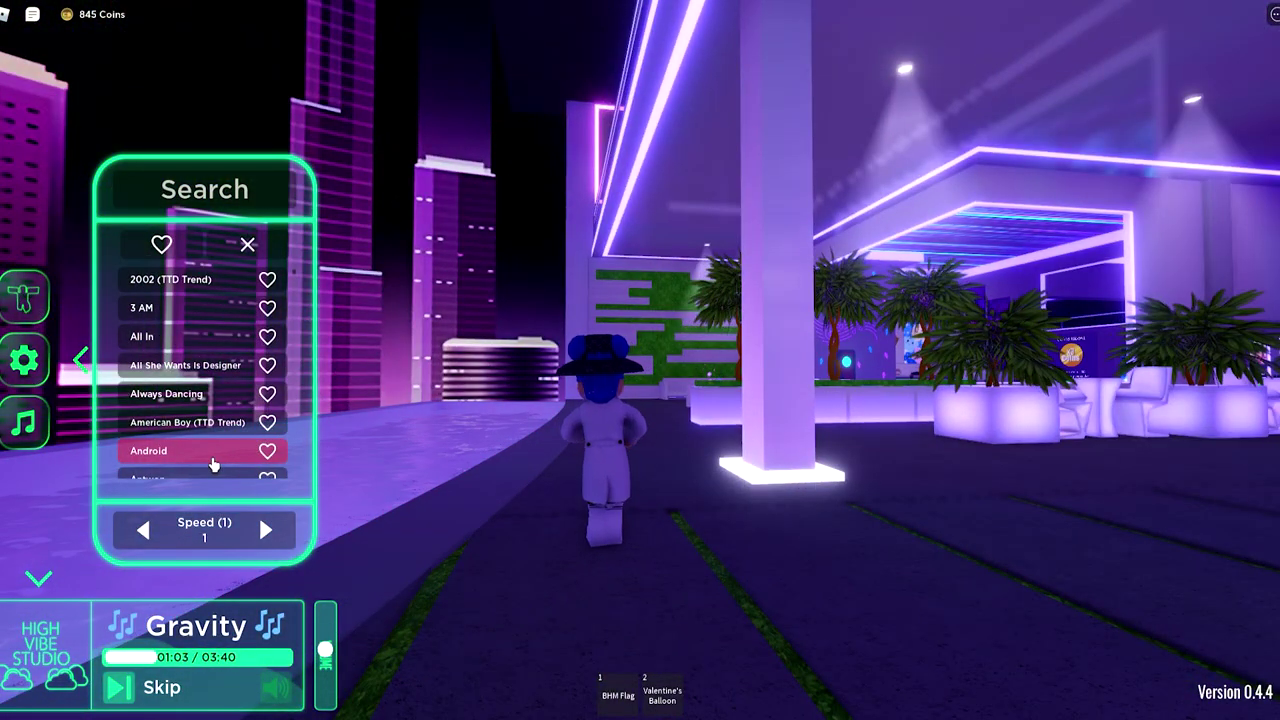
pyautogui.press('w')
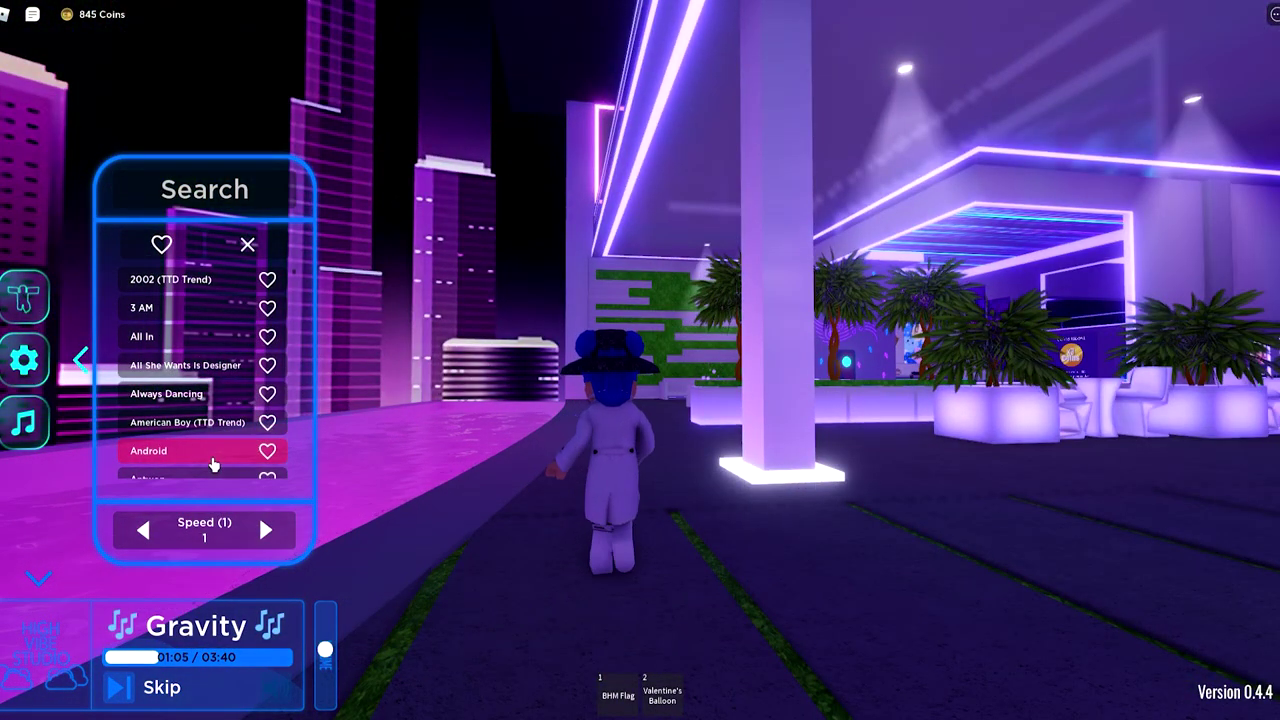
pyautogui.press('s')
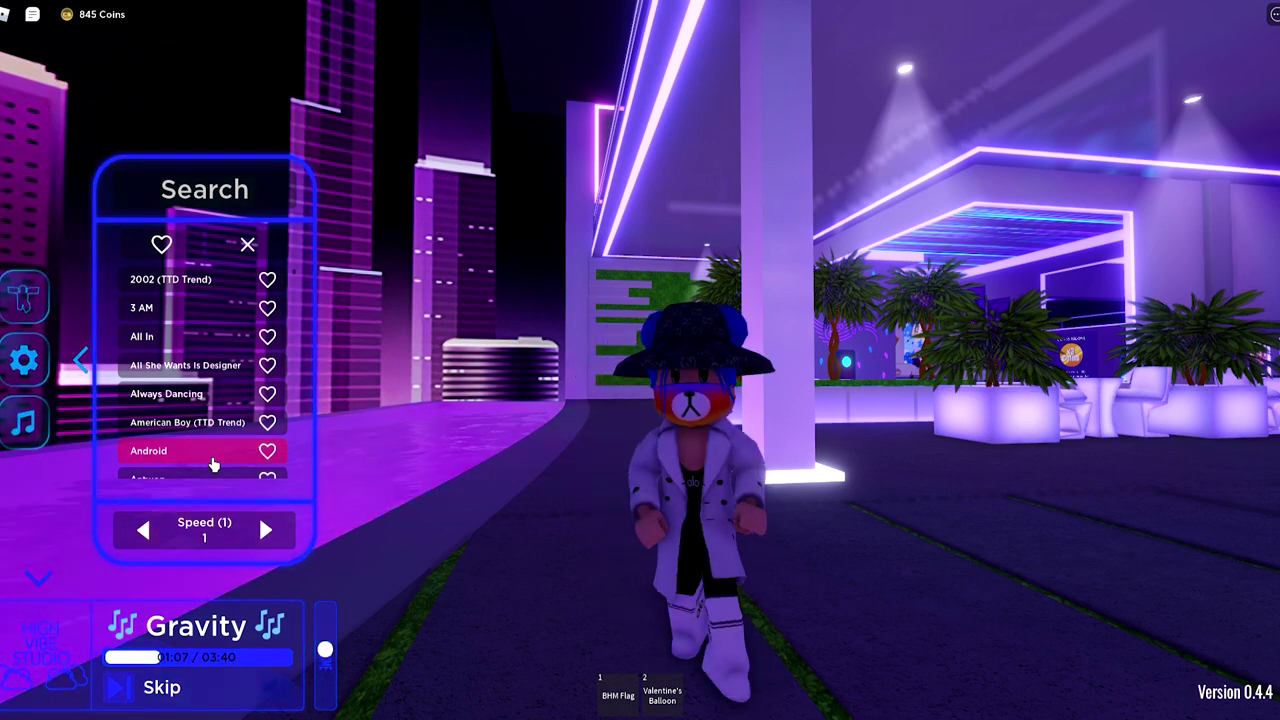
pyautogui.press('w')
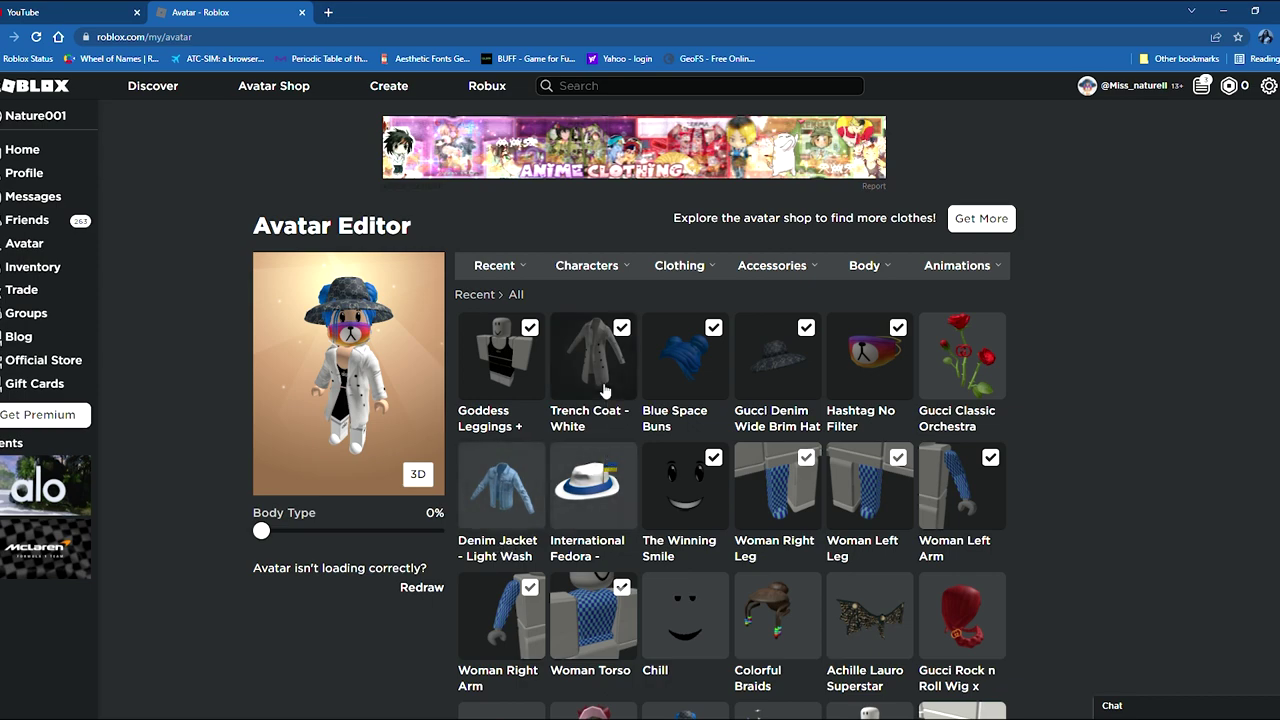
# In the Roblox website's Avatar Editor, replace the white trench coat with Denim Jacket - Light Wash and switch the preview to 3D
pyautogui.scroll(-6, 660, 395)
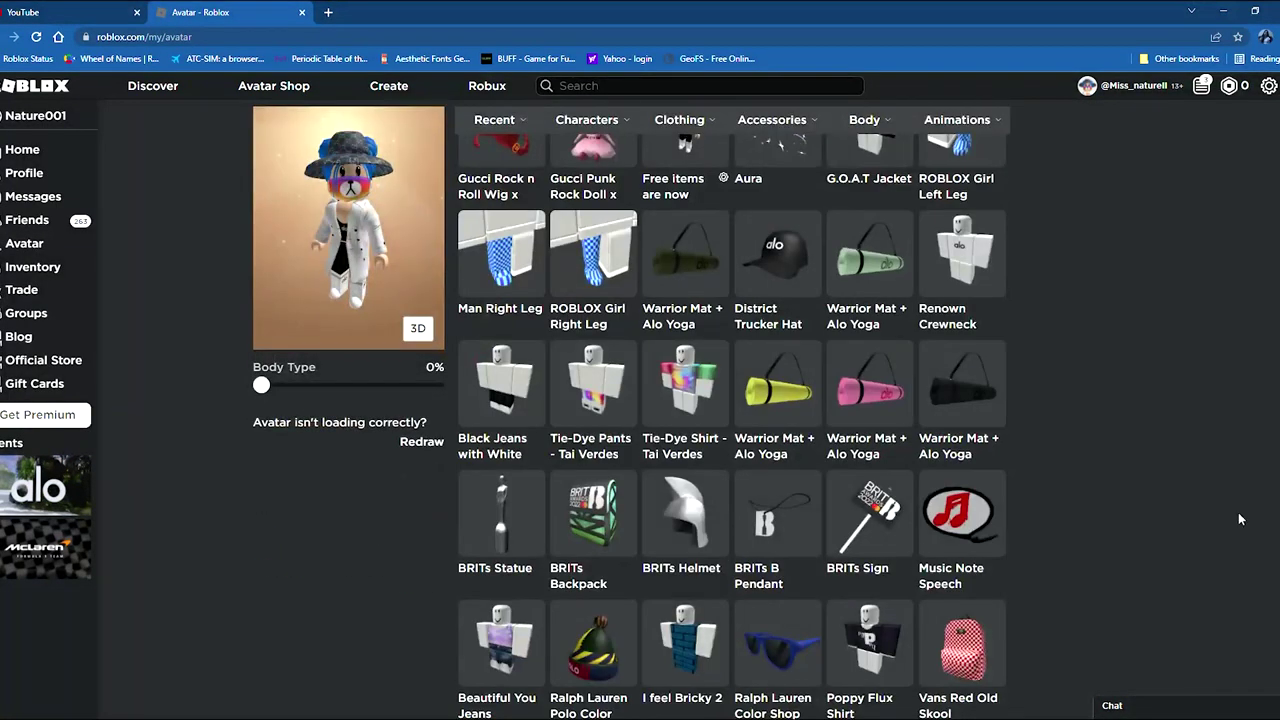
pyautogui.scroll(5, 1229, 516)
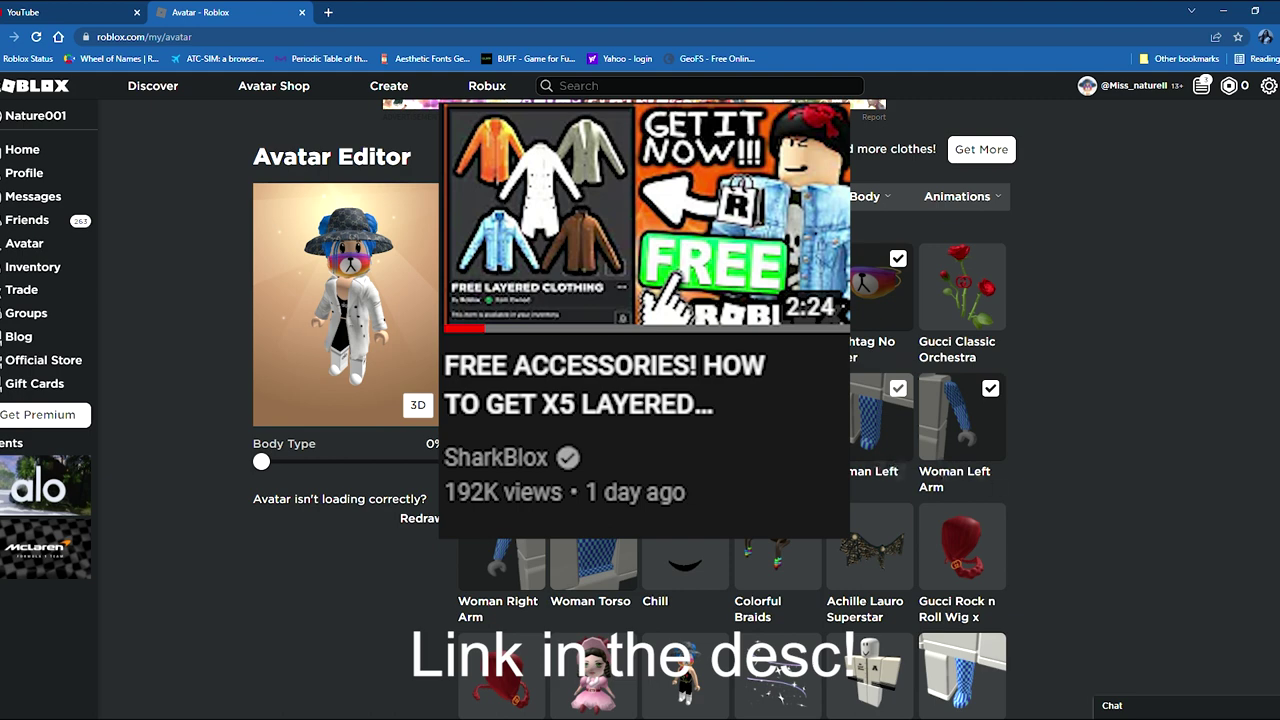
pyautogui.click(518, 430)
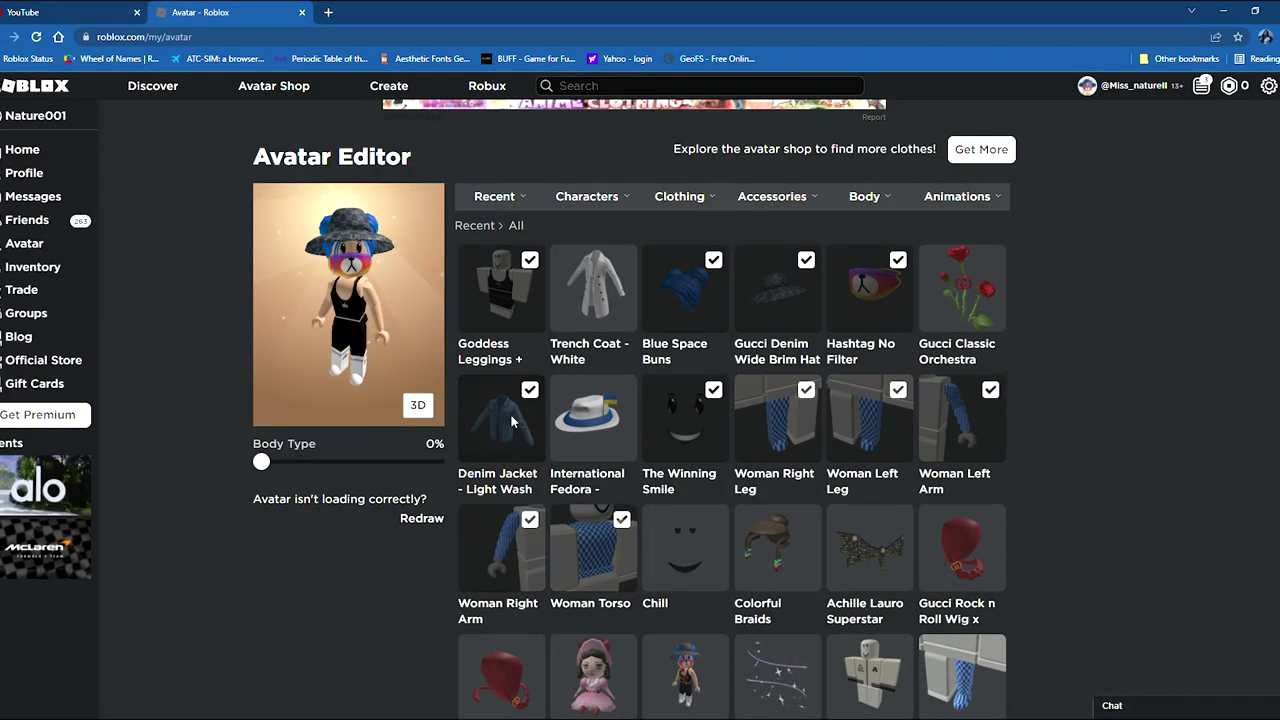
pyautogui.click(510, 413)
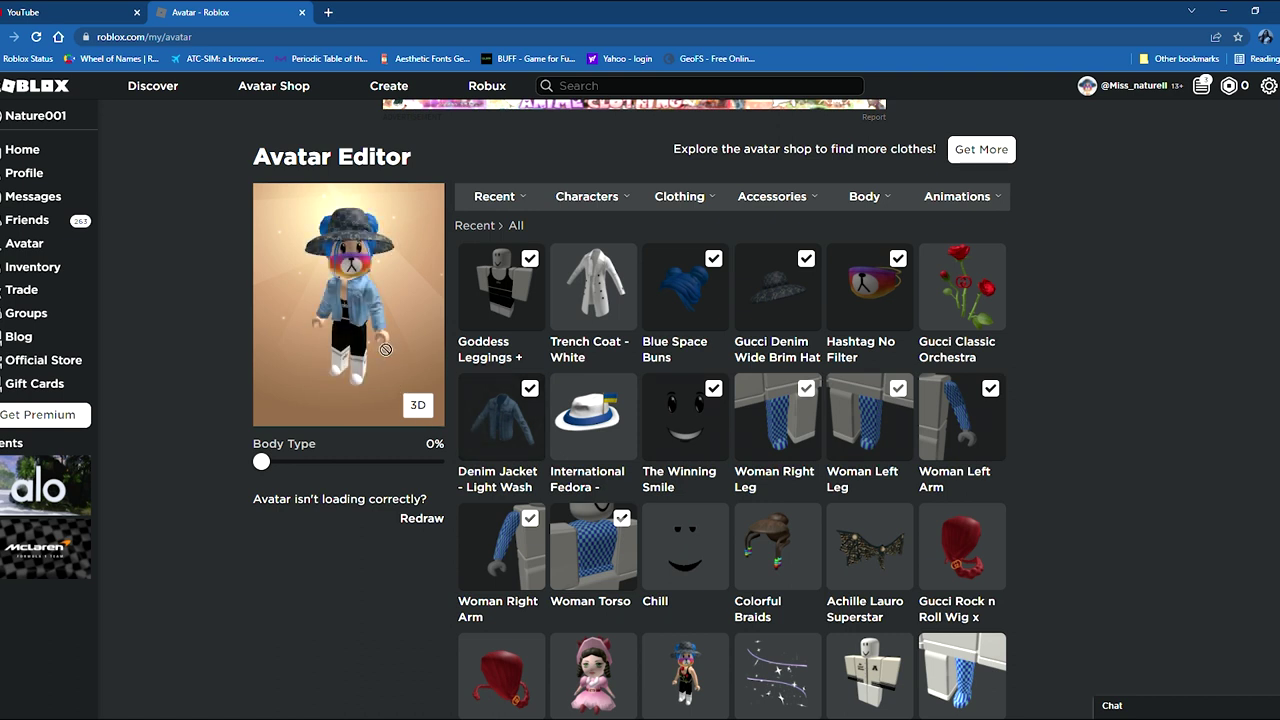
pyautogui.click(421, 408)
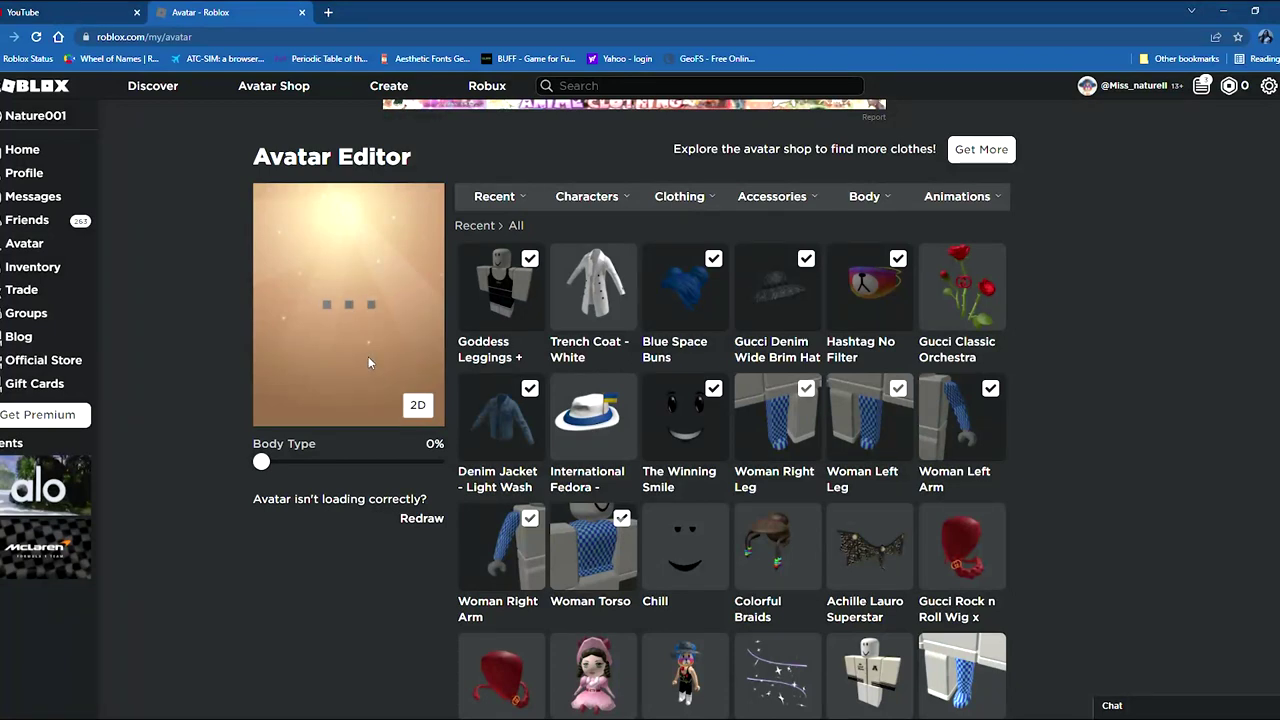
# Examine the light-wash denim jacket on the avatar in the 3D preview, close up and from several angles
pyautogui.scroll(5, 368, 330)
pyautogui.moveTo(368, 343); pyautogui.dragTo(455, 335)
pyautogui.scroll(-5, 421, 330)
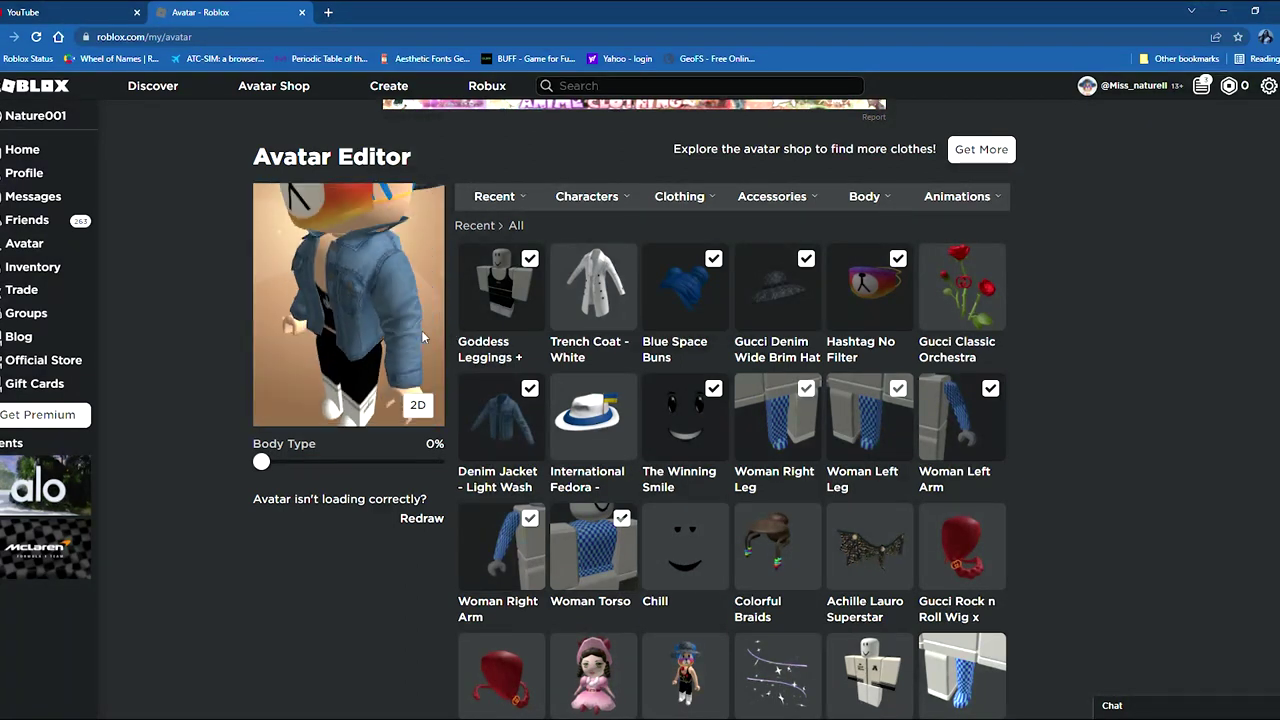
pyautogui.scroll(5, 338, 310)
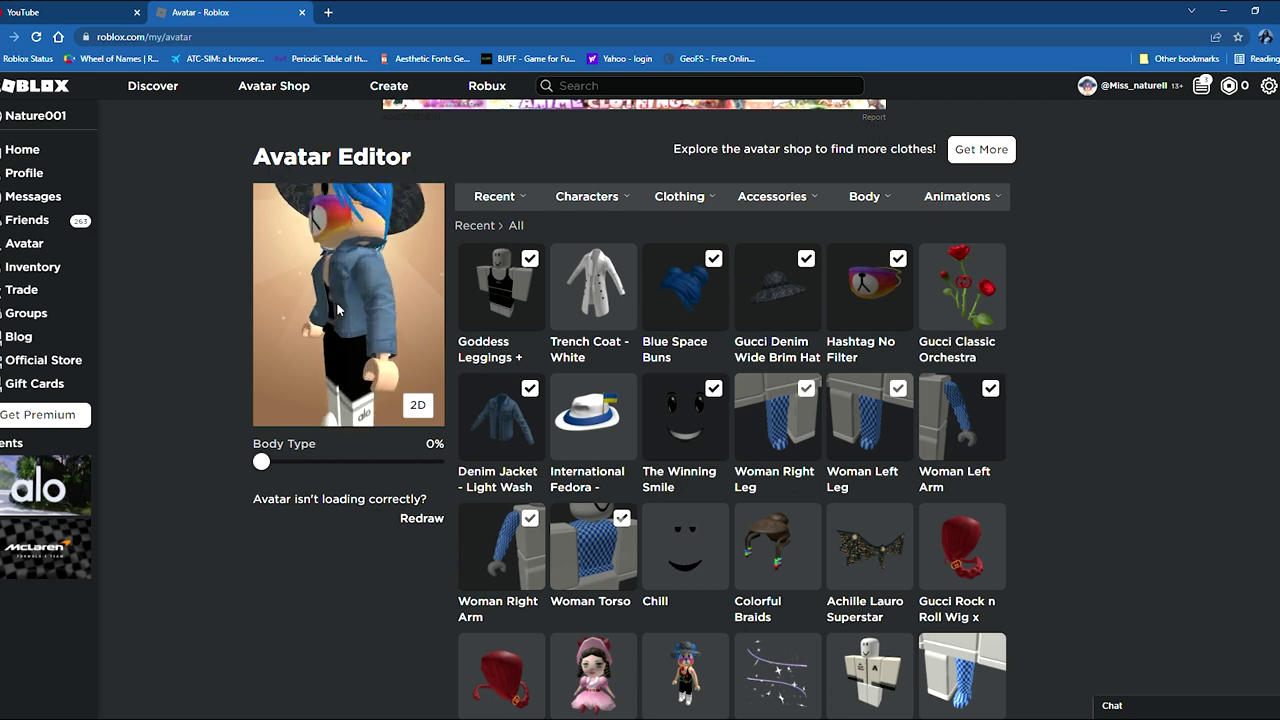
pyautogui.moveTo(338, 310)
pyautogui.mouseDown()
pyautogui.moveTo(374, 311)
pyautogui.moveTo(371, 299)
pyautogui.moveTo(396, 322)
pyautogui.moveTo(445, 298)
pyautogui.moveTo(448, 314)
pyautogui.moveTo(324, 320)
pyautogui.moveTo(387, 299)
pyautogui.moveTo(354, 312)
pyautogui.moveTo(418, 311)
pyautogui.moveTo(336, 307)
pyautogui.mouseUp()
pyautogui.scroll(-3, 385, 314)
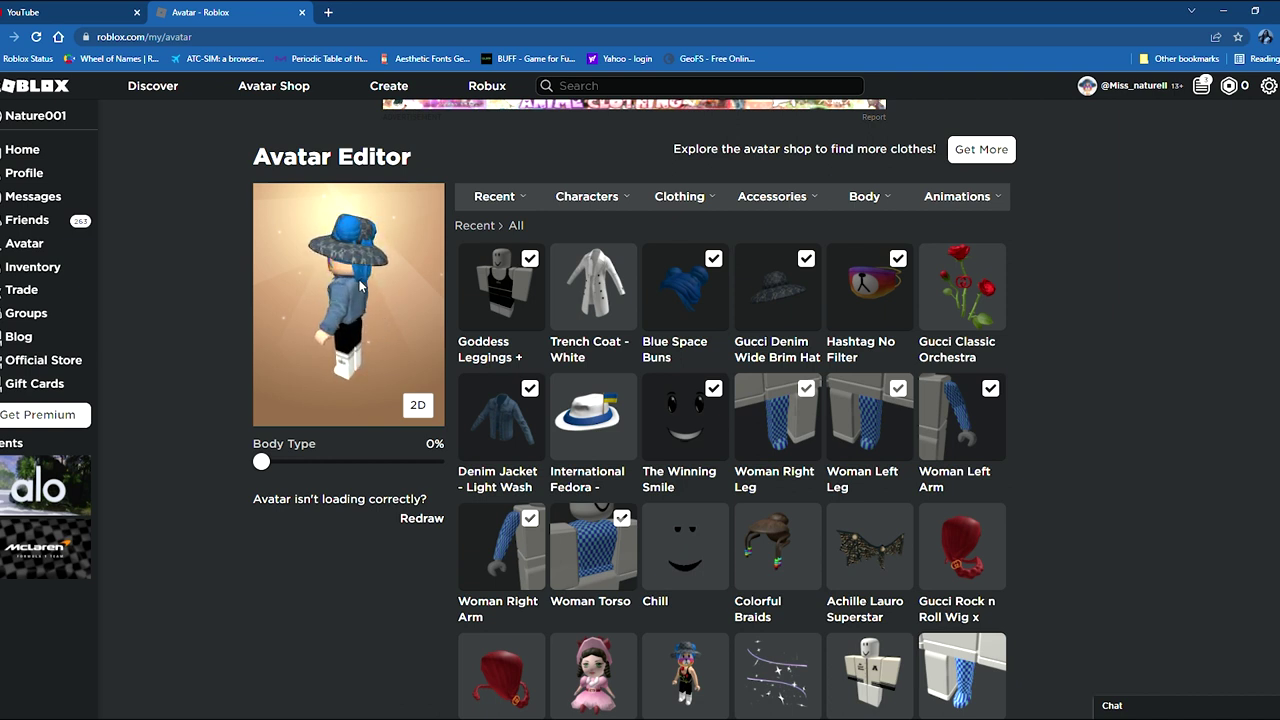
pyautogui.scroll(4, 386, 308)
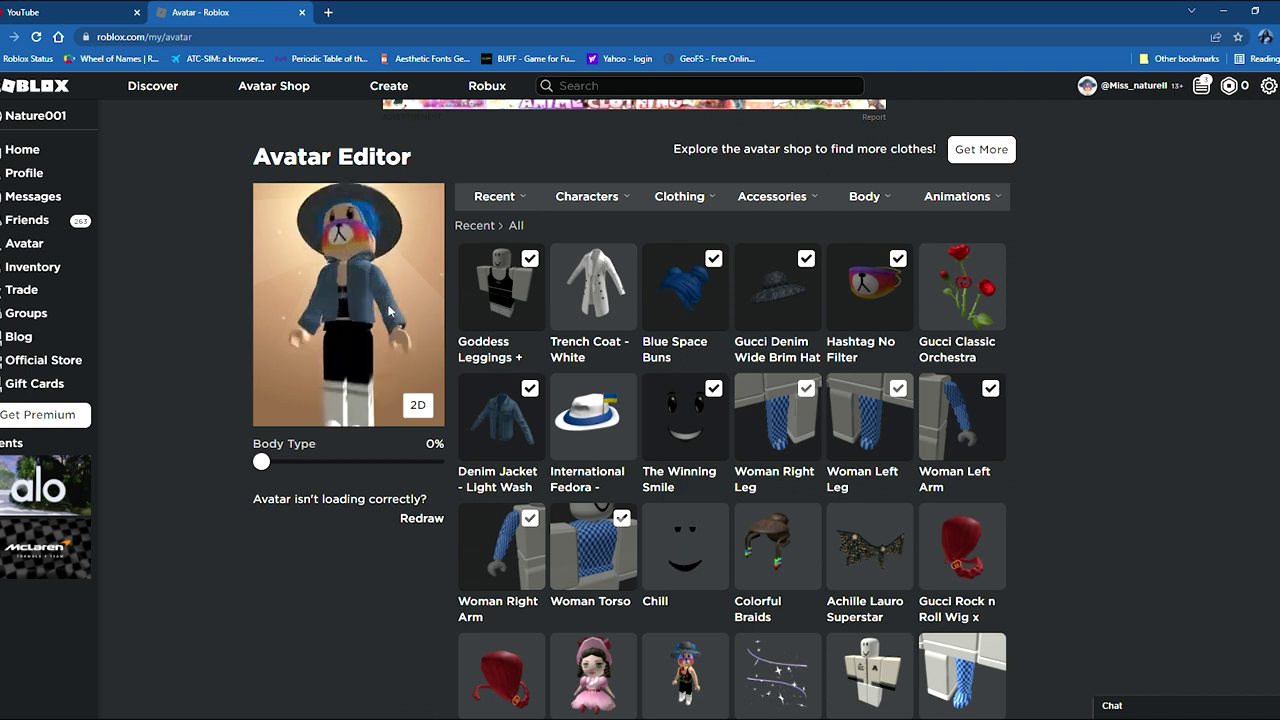
pyautogui.scroll(-3, 356, 314)
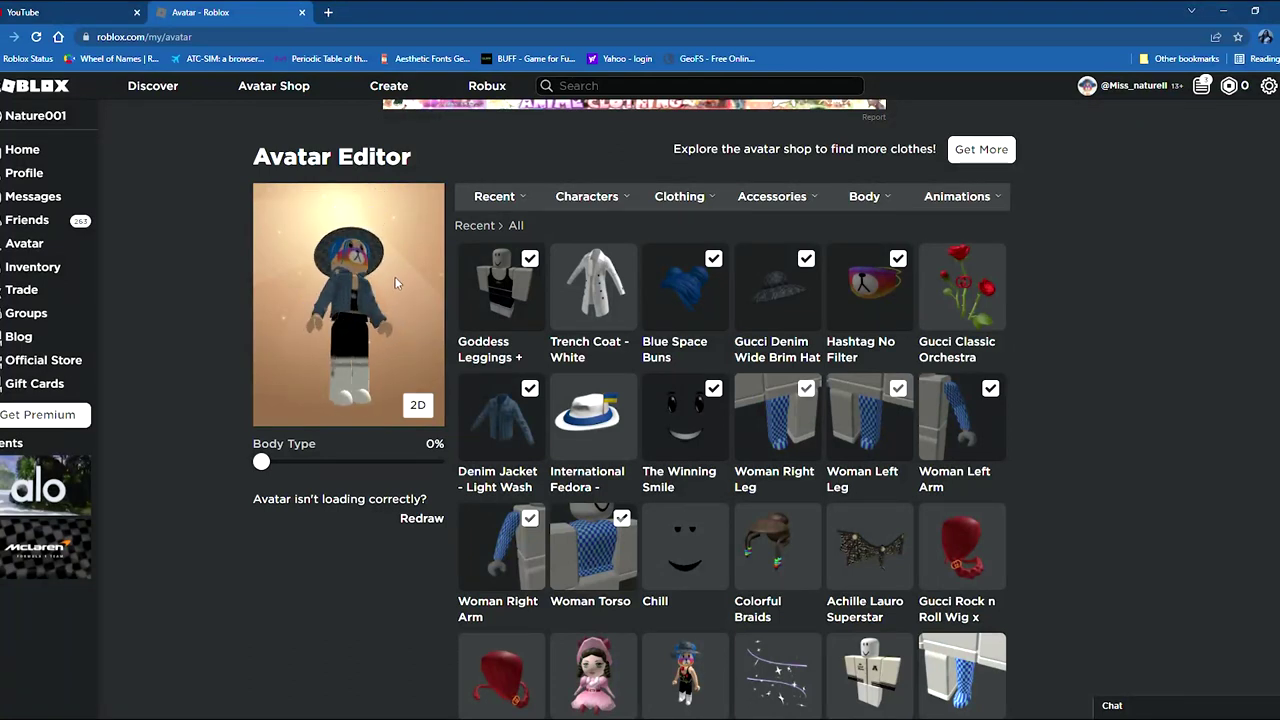
pyautogui.scroll(2, 381, 300)
pyautogui.moveTo(376, 304)
pyautogui.mouseDown()
pyautogui.moveTo(268, 312)
pyautogui.moveTo(308, 322)
pyautogui.moveTo(367, 297)
pyautogui.mouseUp()
pyautogui.scroll(-3, 367, 297)
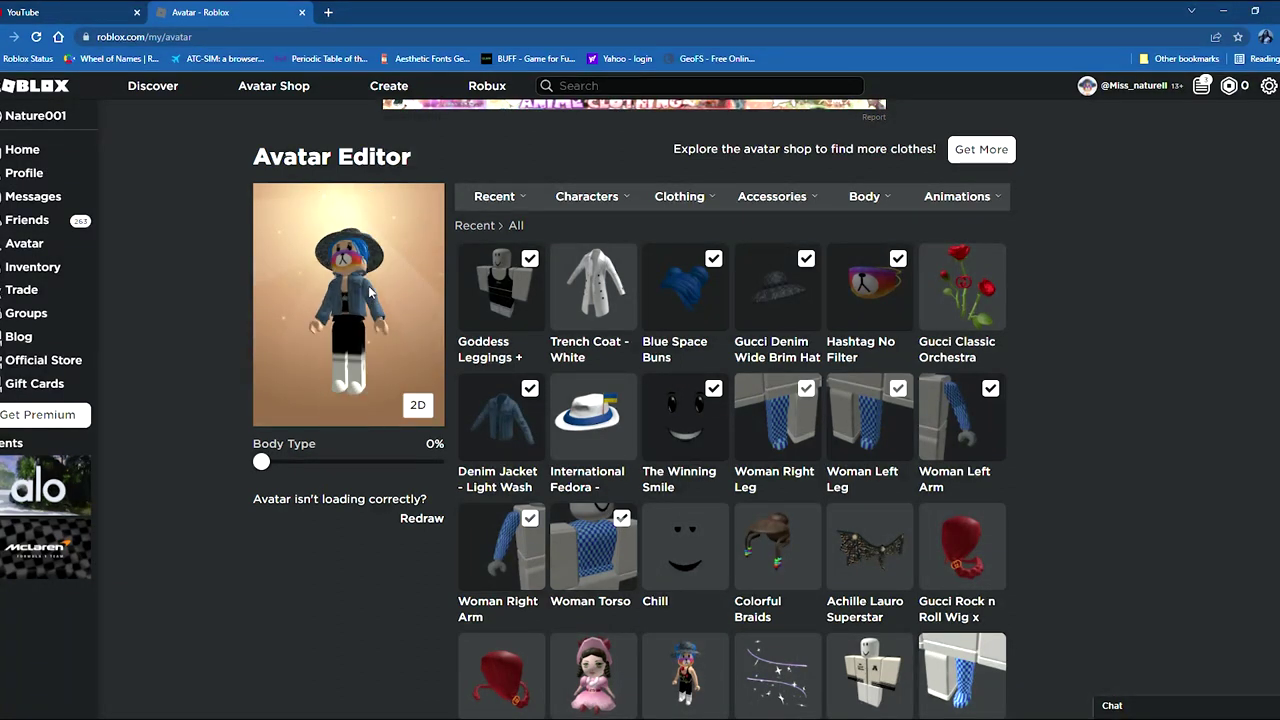
pyautogui.scroll(2, 369, 304)
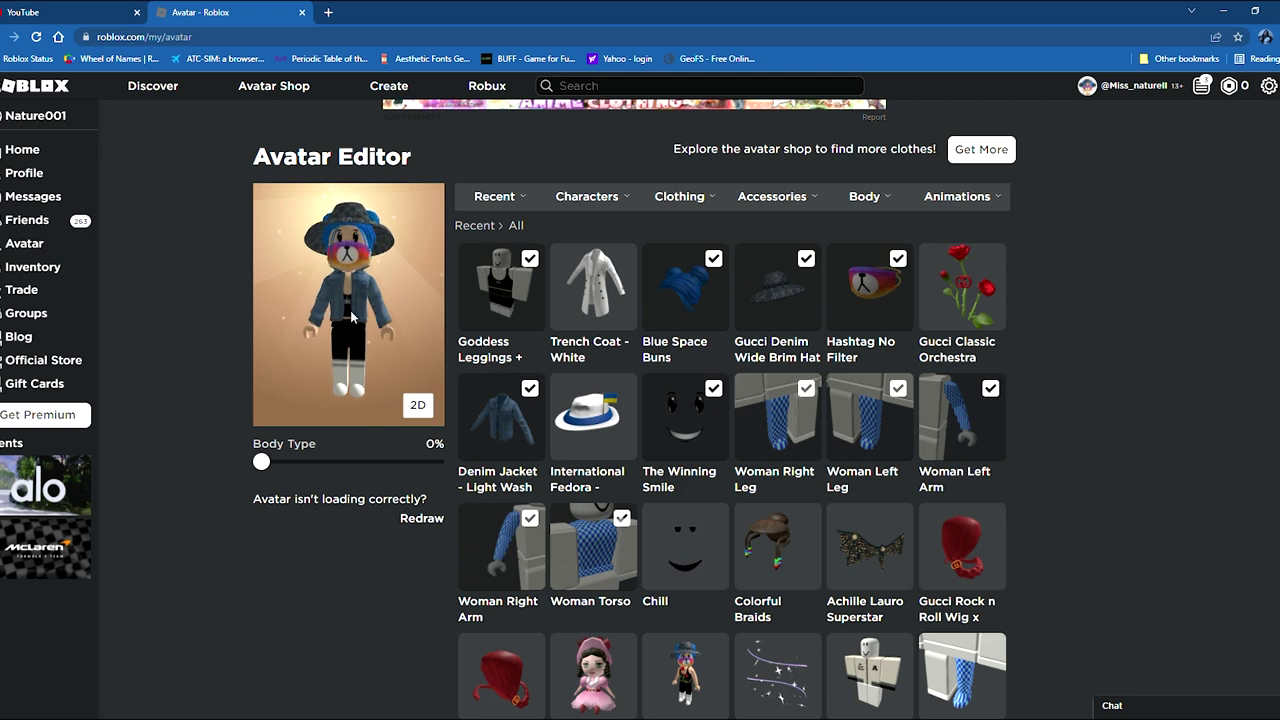
pyautogui.moveTo(336, 315)
pyautogui.mouseDown()
pyautogui.moveTo(405, 311)
pyautogui.moveTo(392, 296)
pyautogui.moveTo(352, 316)
pyautogui.moveTo(341, 299)
pyautogui.mouseUp()
pyautogui.scroll(-2, 346, 300)
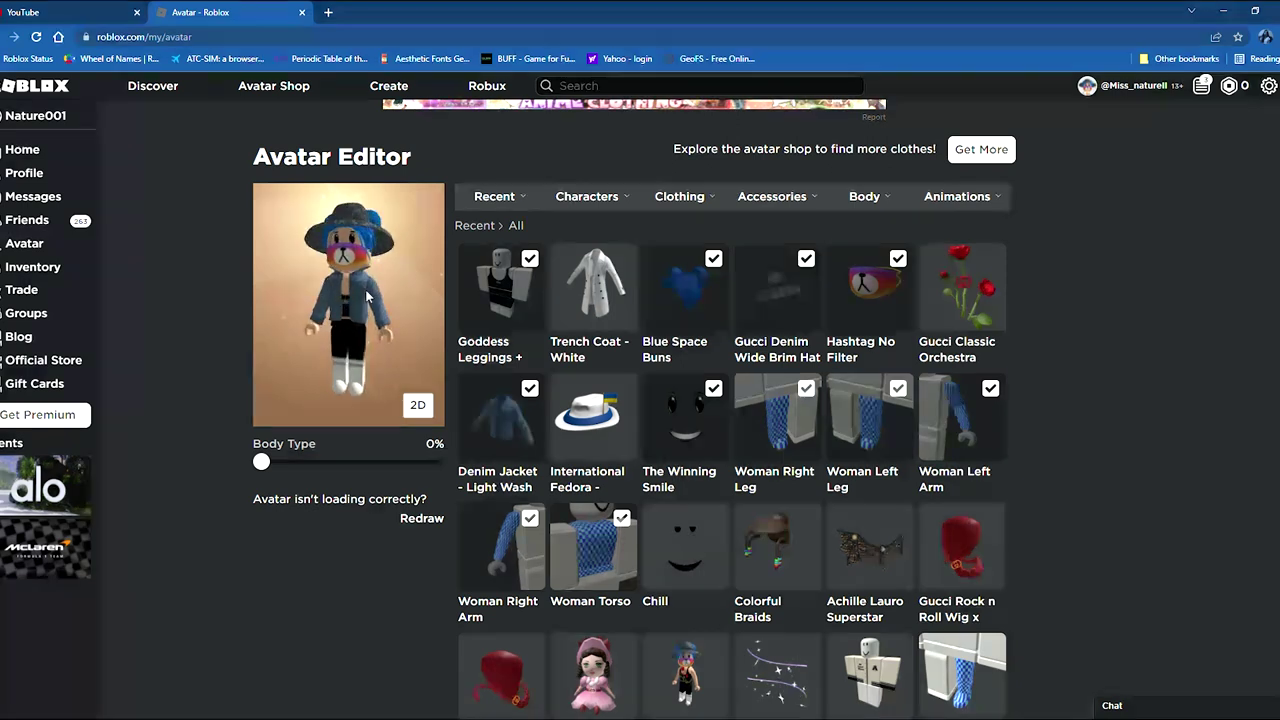
# Open the Avatar Shop and look through the recommended free items
pyautogui.click(299, 100)
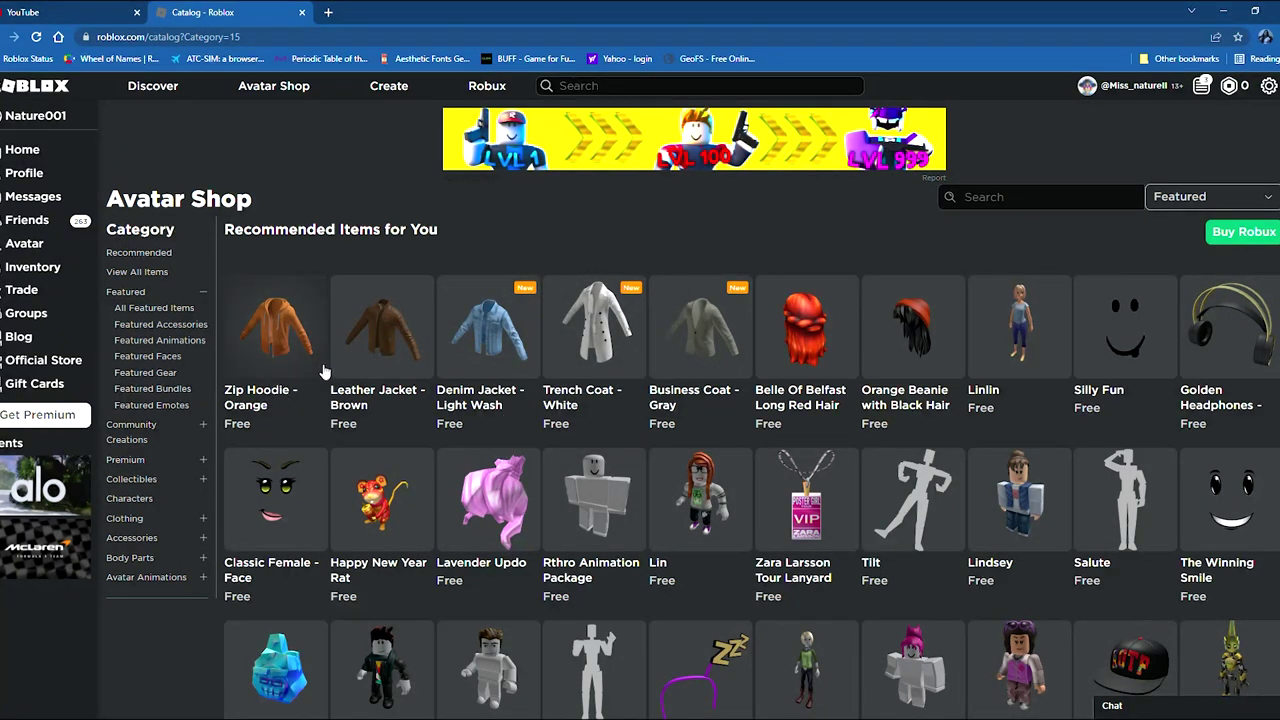
pyautogui.scroll(-5, 337, 375)
pyautogui.scroll(4, 483, 360)
pyautogui.scroll(1, 483, 360)
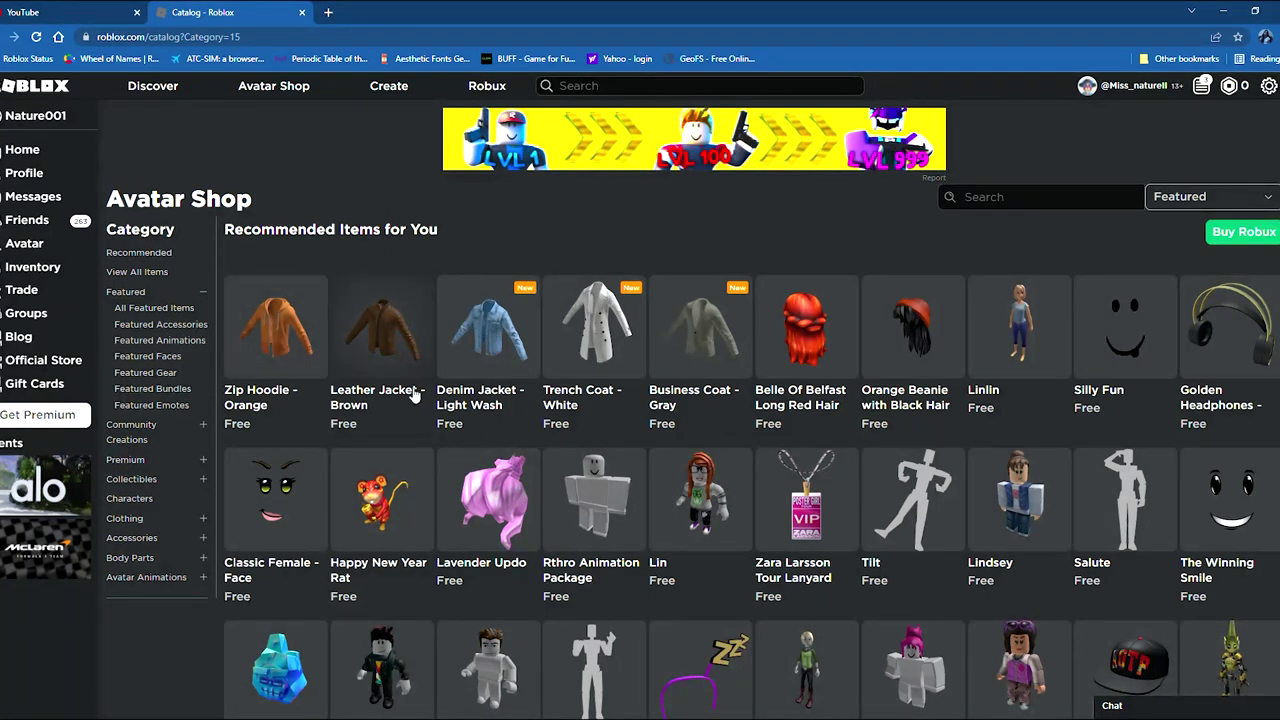
# Open Business Coat - Gray, try it on the avatar, and get the item for free
pyautogui.click(695, 403)
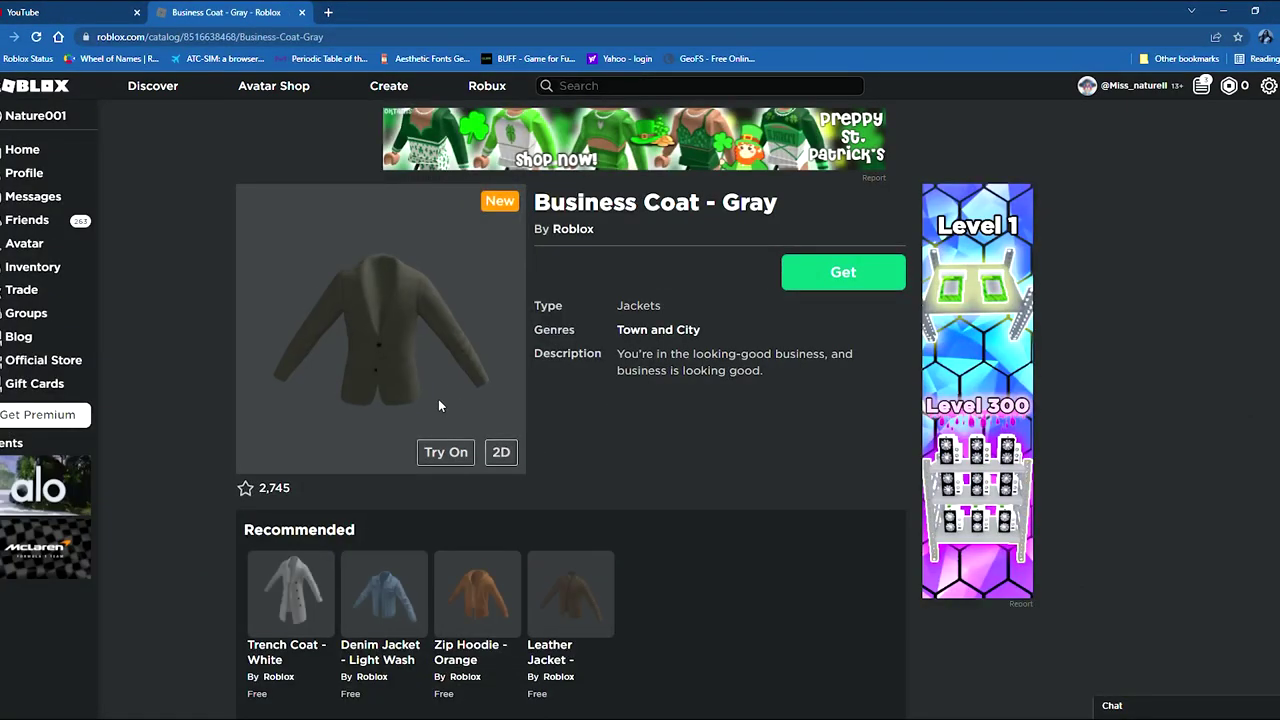
pyautogui.click(442, 452)
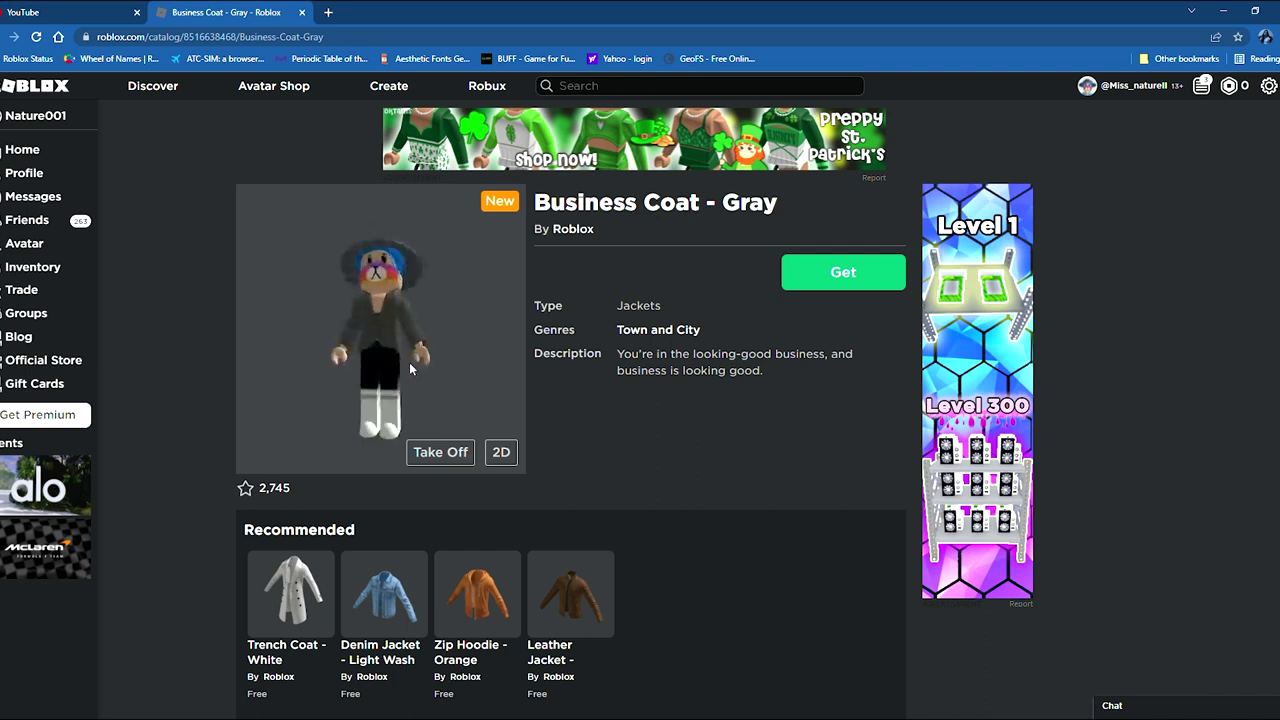
pyautogui.scroll(5, 416, 373)
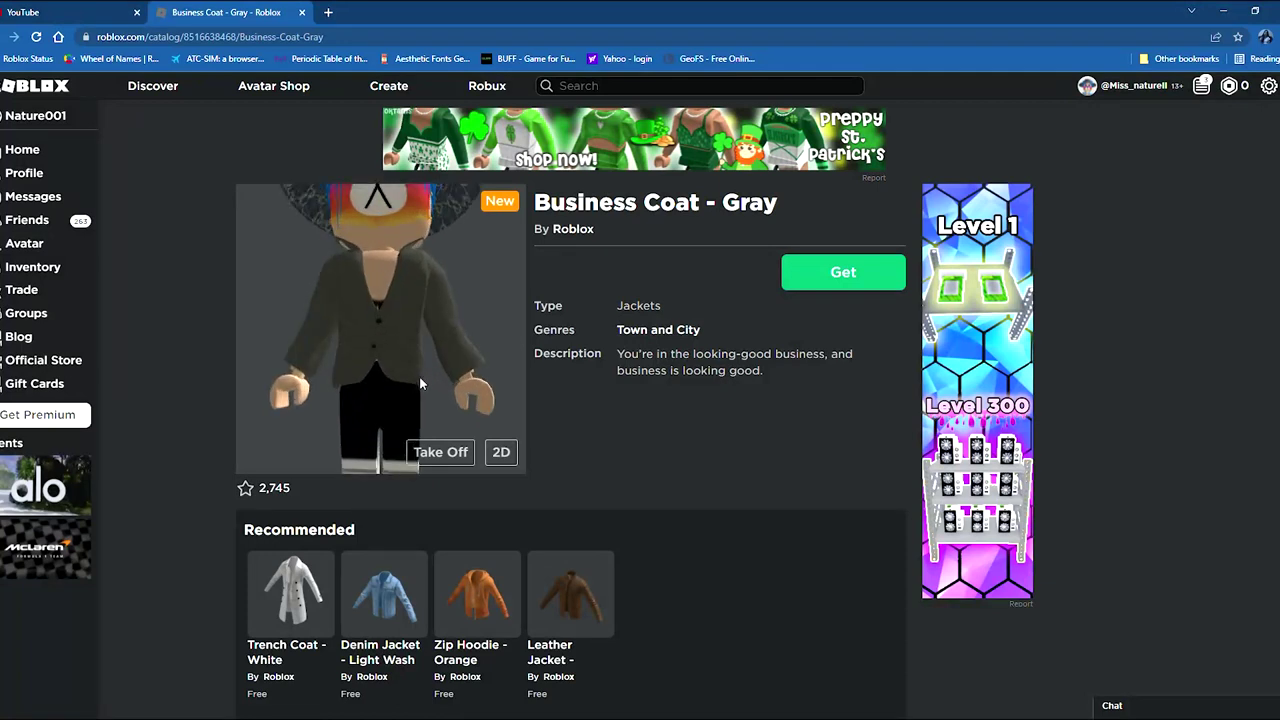
pyautogui.moveTo(419, 376); pyautogui.dragTo(378, 371)
pyautogui.scroll(-5, 380, 370)
pyautogui.click(801, 284)
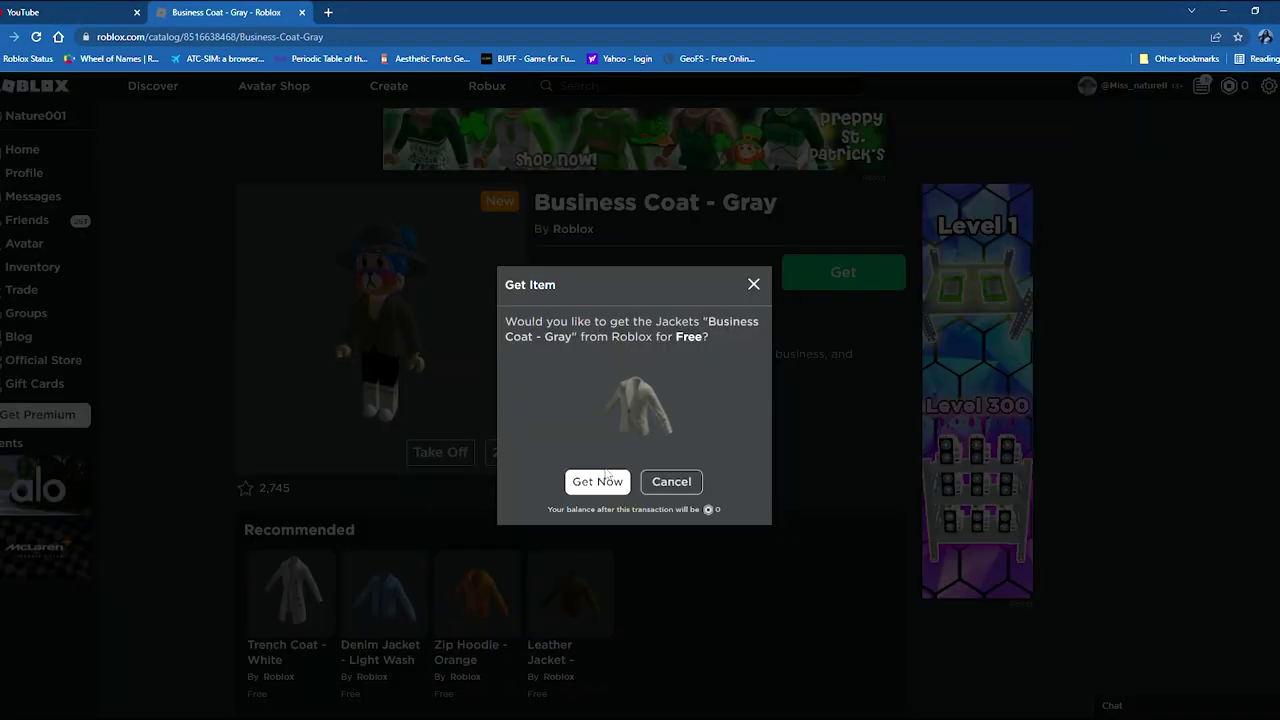
pyautogui.click(606, 480)
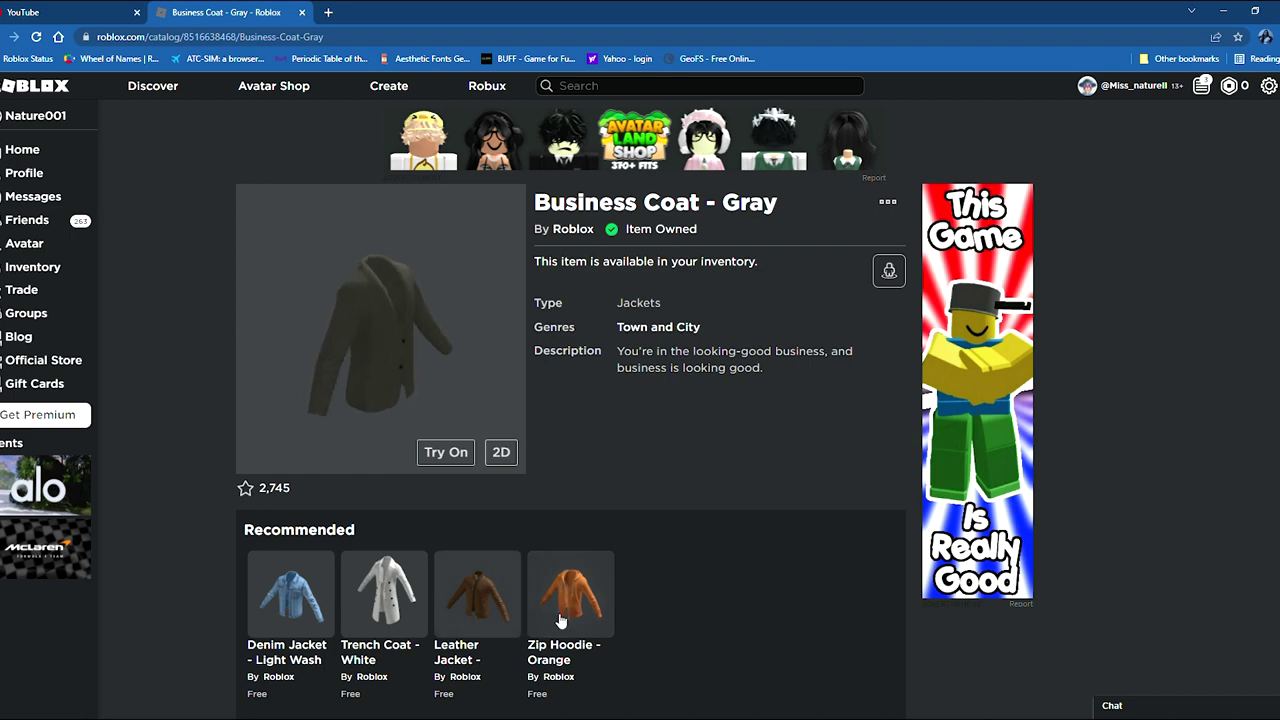
# Open Leather Jacket - Brown from the recommended items and get it for free
pyautogui.click(496, 622)
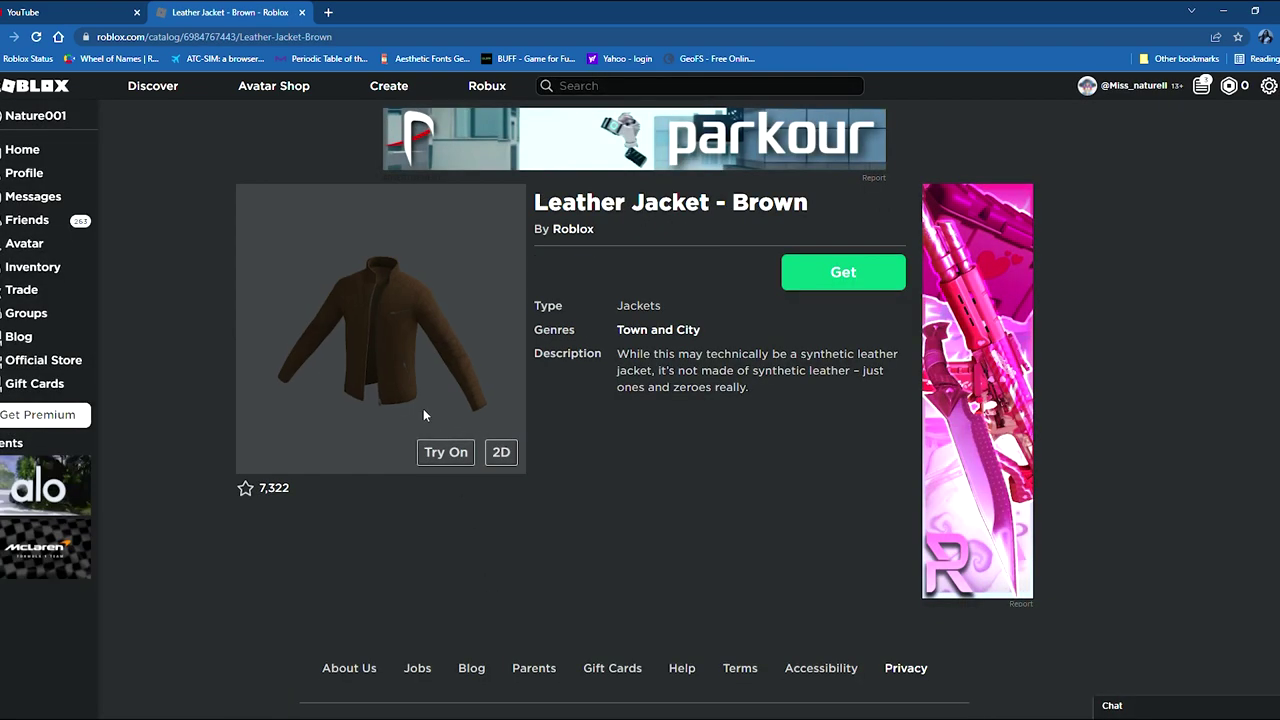
pyautogui.click(843, 272)
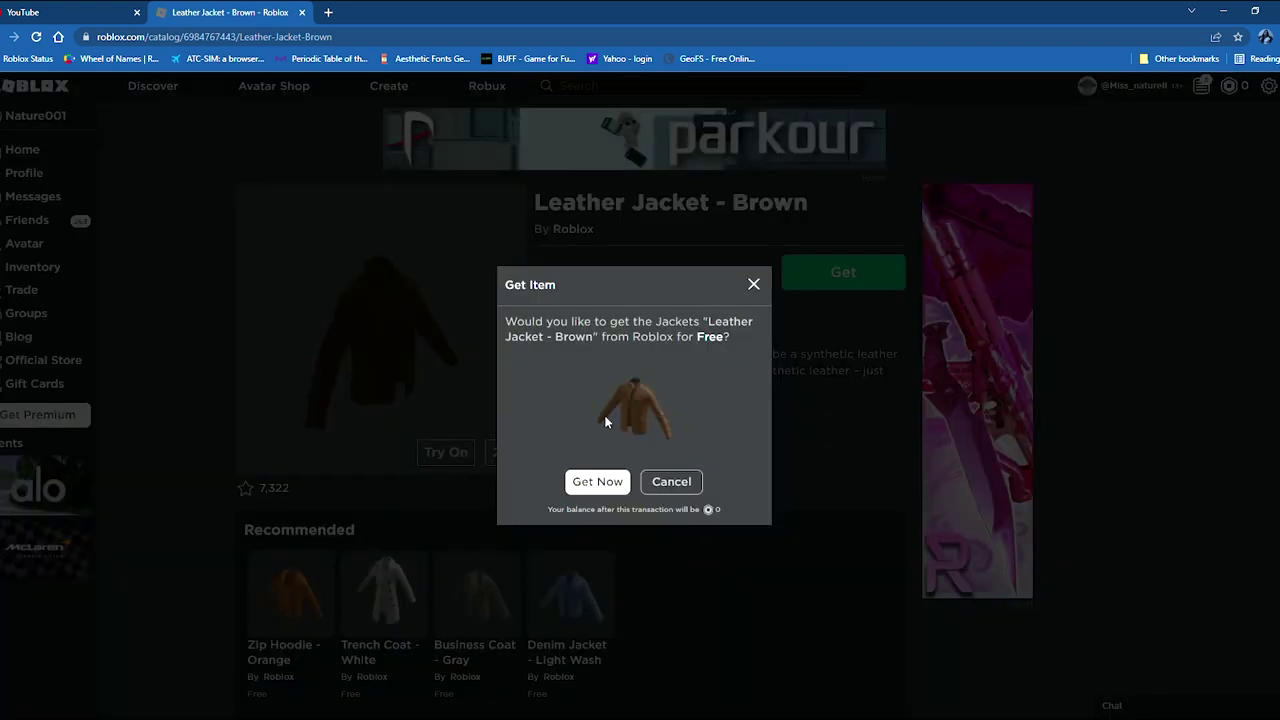
pyautogui.click(605, 483)
# Try on the brown leather jacket, inspect it up close on the avatar, and take it off
pyautogui.click(446, 452)
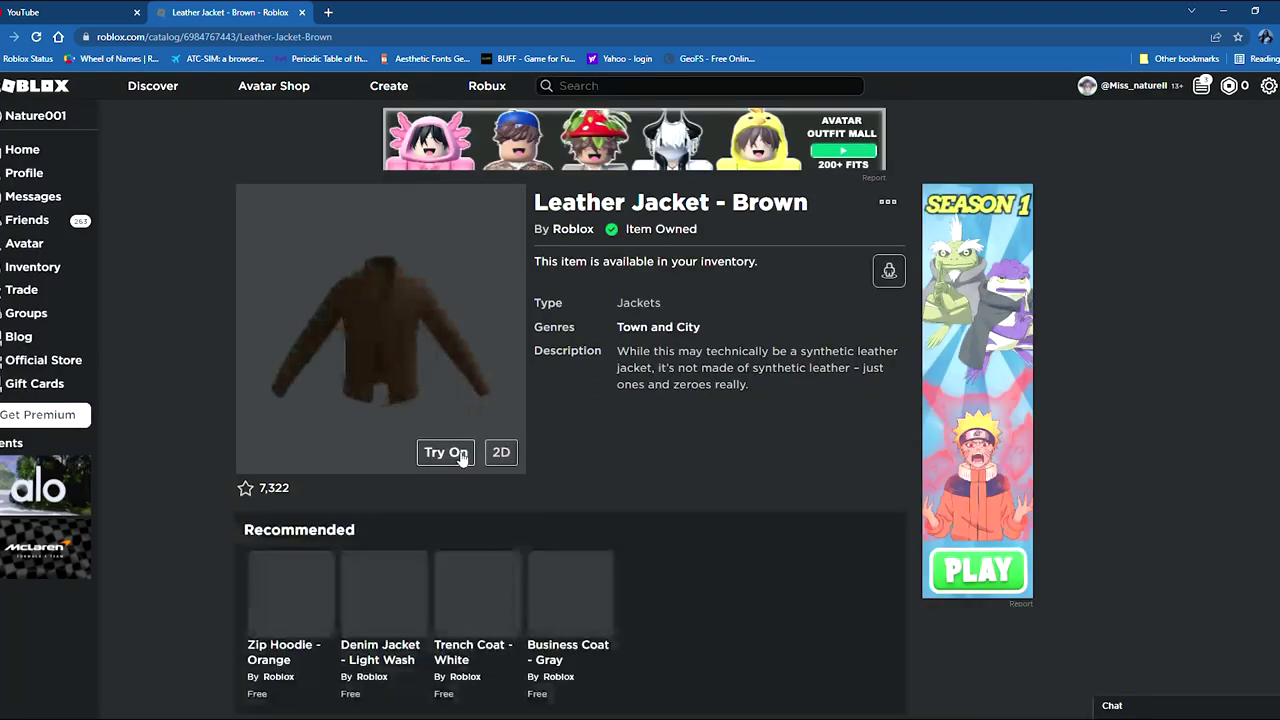
pyautogui.click(457, 452)
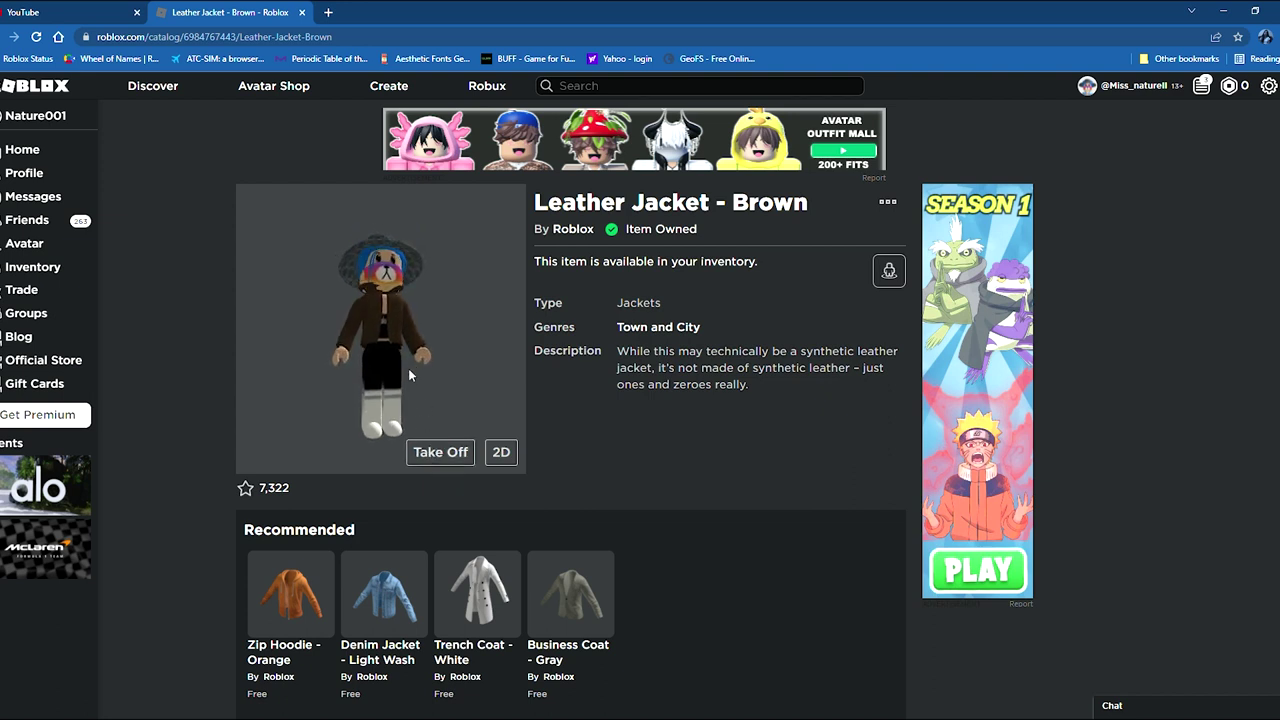
pyautogui.scroll(5, 408, 370)
pyautogui.moveTo(408, 370); pyautogui.dragTo(417, 355)
pyautogui.scroll(-5, 418, 353)
pyautogui.click(428, 450)
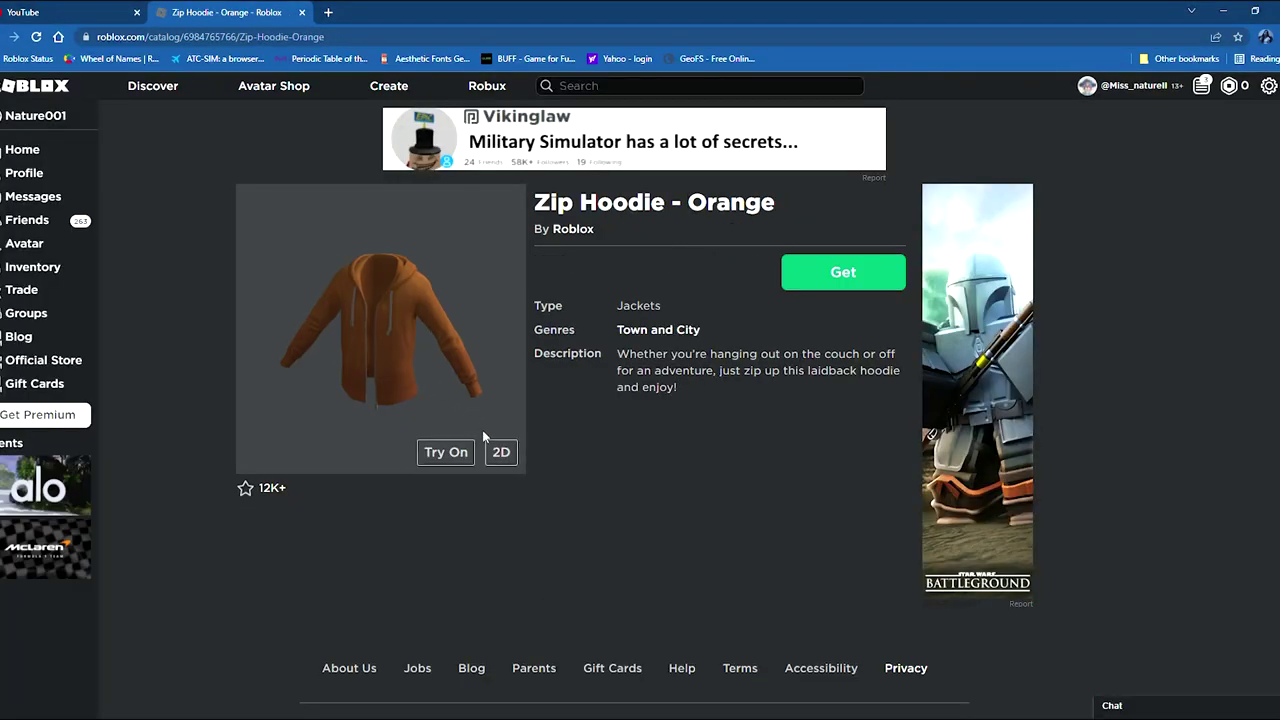
# Try Zip Hoodie - Orange on the avatar, view it from different angles, and get it for free
pyautogui.click(455, 452)
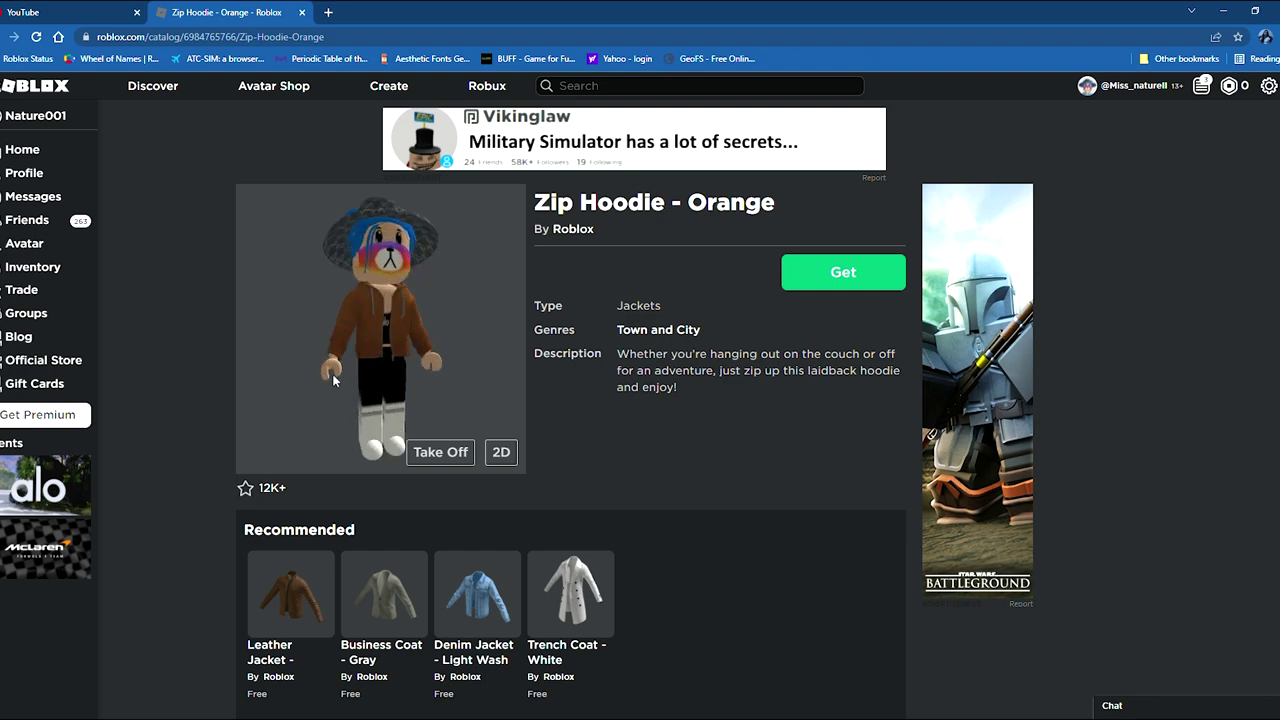
pyautogui.scroll(2, 343, 386)
pyautogui.moveTo(340, 372); pyautogui.dragTo(374, 383)
pyautogui.scroll(-3, 473, 368)
pyautogui.click(838, 278)
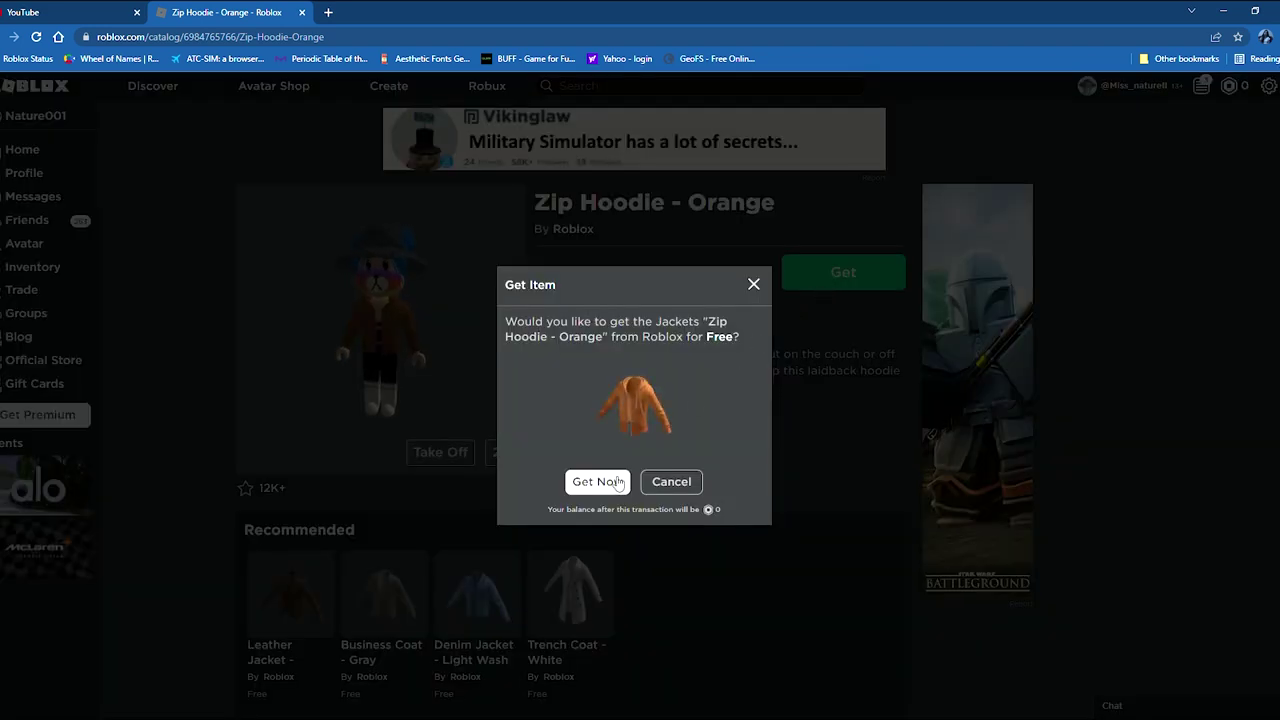
pyautogui.click(656, 478)
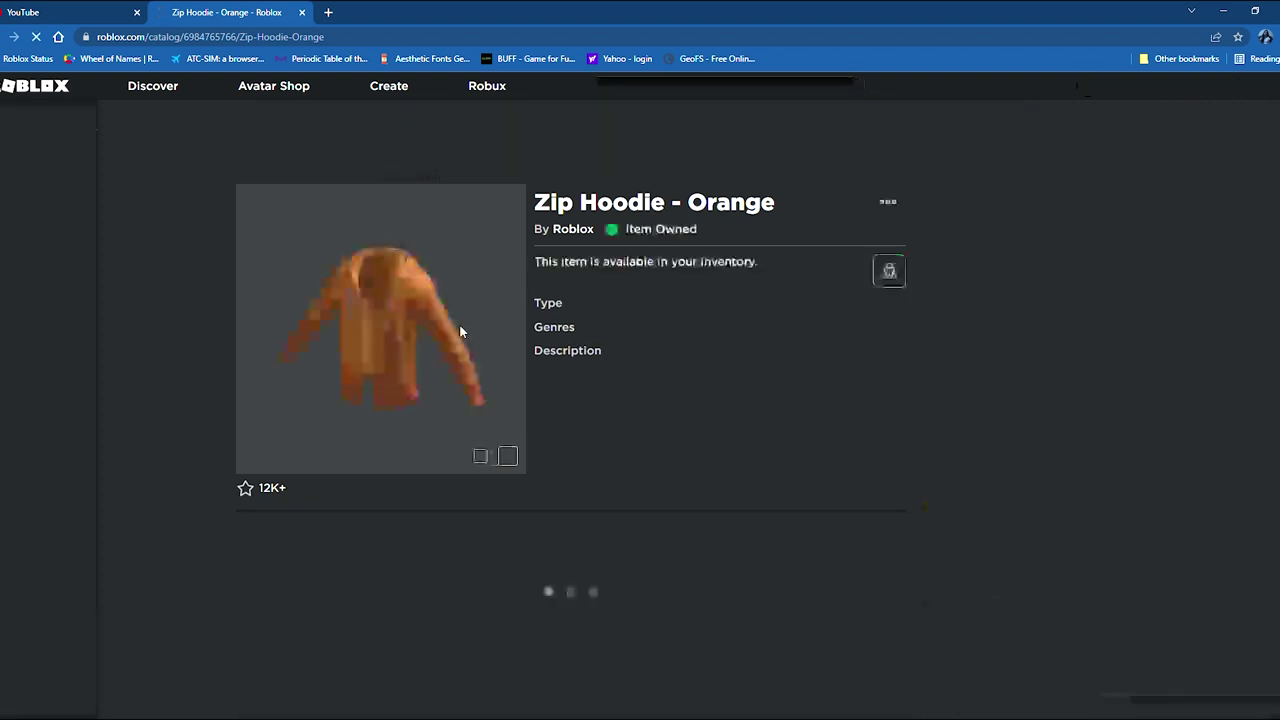
pyautogui.moveTo(392, 306); pyautogui.dragTo(381, 349)
# Open the account's profile page and look over the Currently Wearing section
pyautogui.click(76, 156)
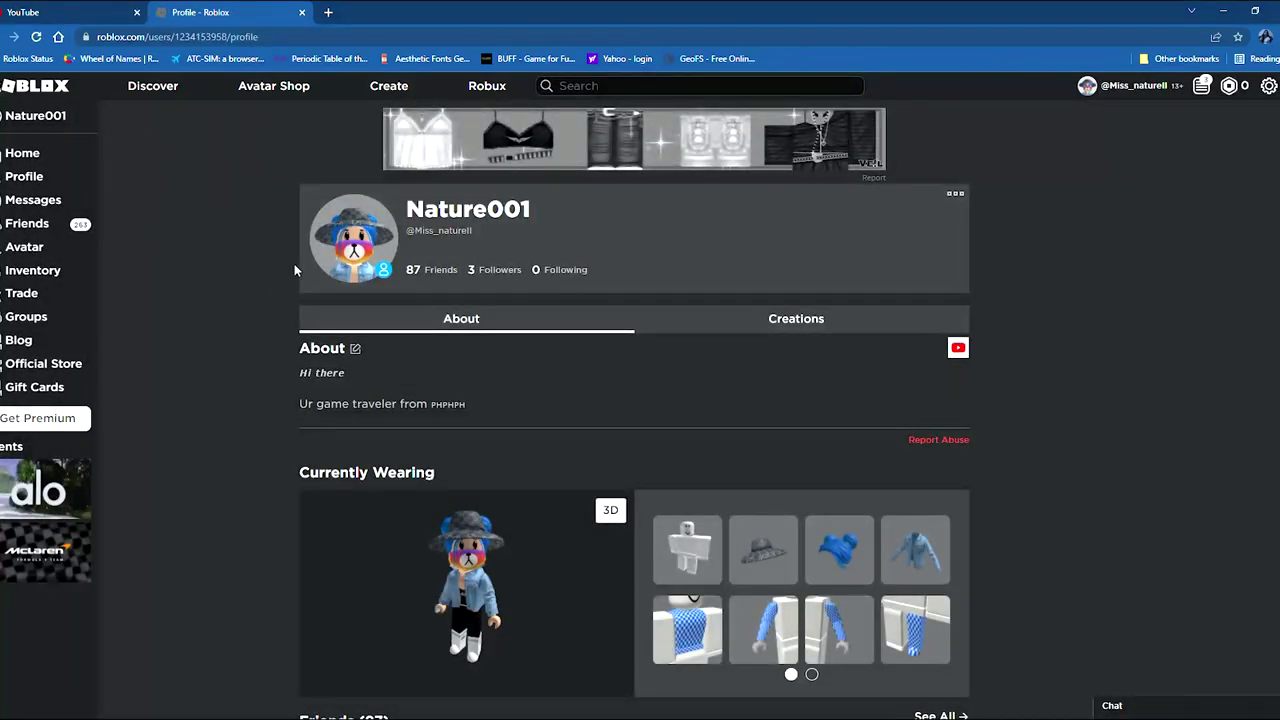
pyautogui.scroll(-2, 70, 305)
pyautogui.scroll(2, 130, 330)
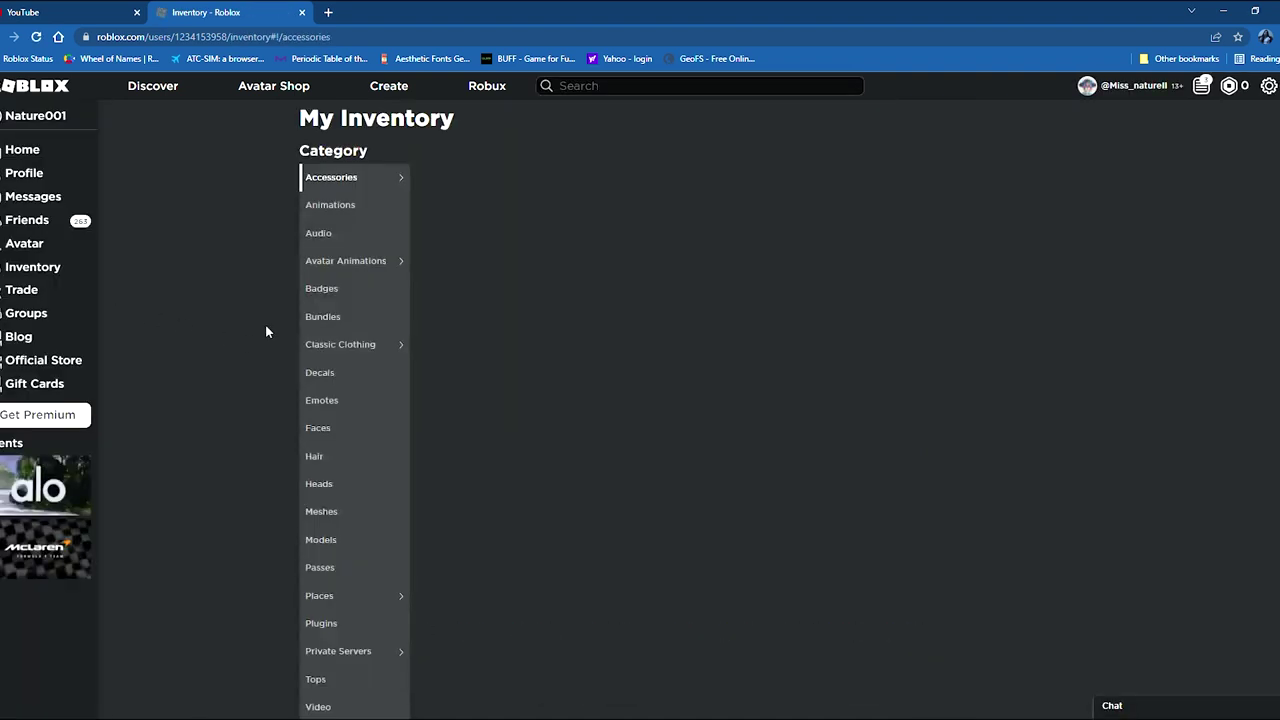
# In My Inventory, look through the category list and open Tops to view the owned layered jackets
pyautogui.moveTo(386, 187)
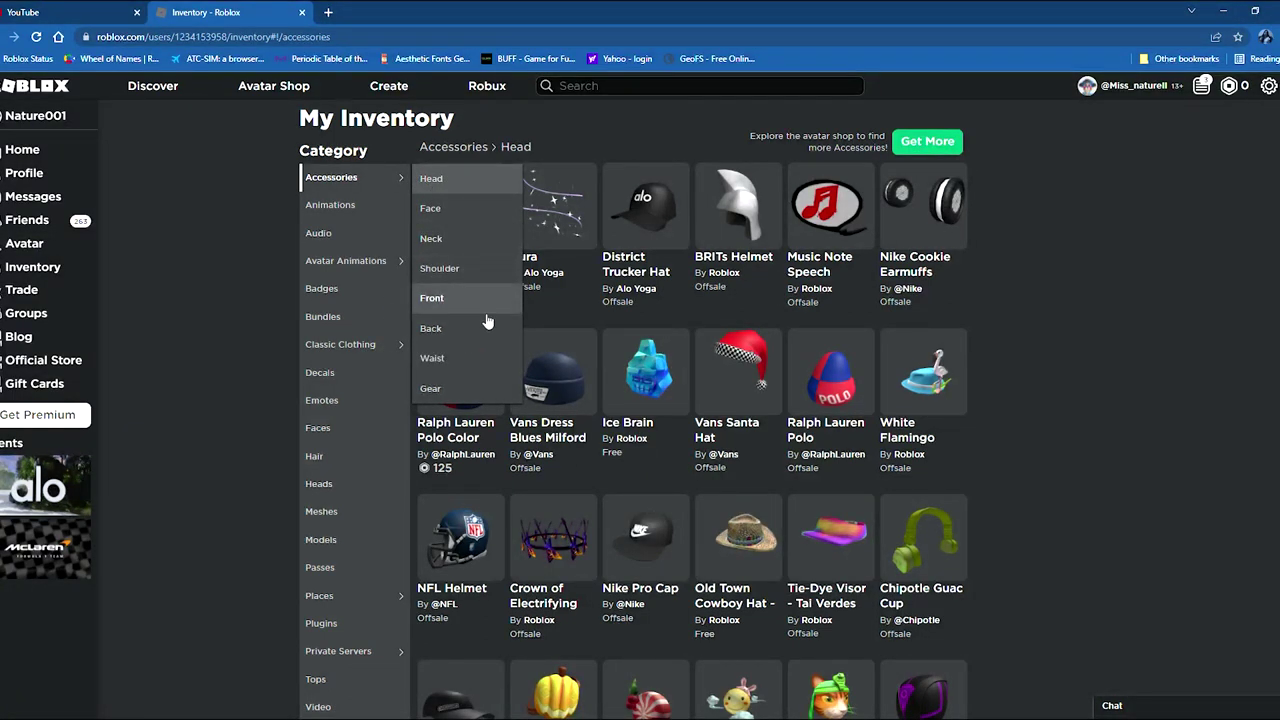
pyautogui.scroll(-3, 399, 318)
pyautogui.moveTo(399, 318)
pyautogui.moveTo(368, 375)
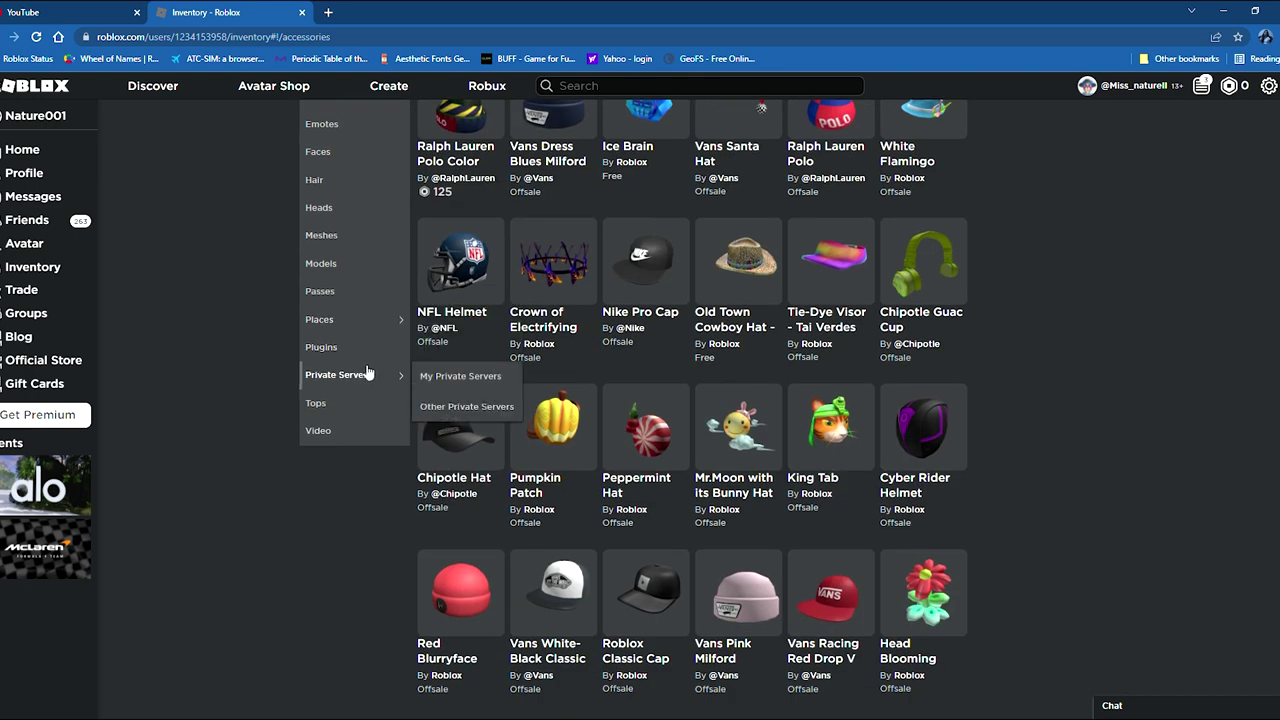
pyautogui.scroll(1, 372, 318)
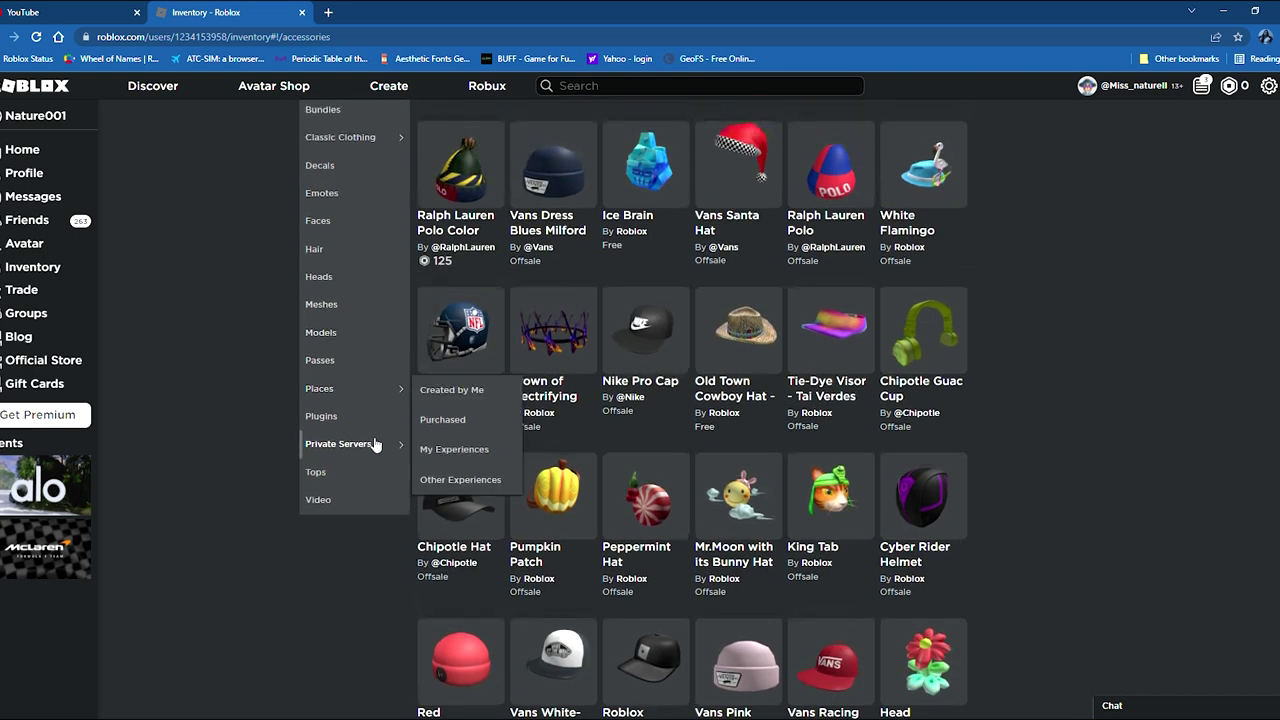
pyautogui.click(369, 488)
pyautogui.scroll(2, 500, 444)
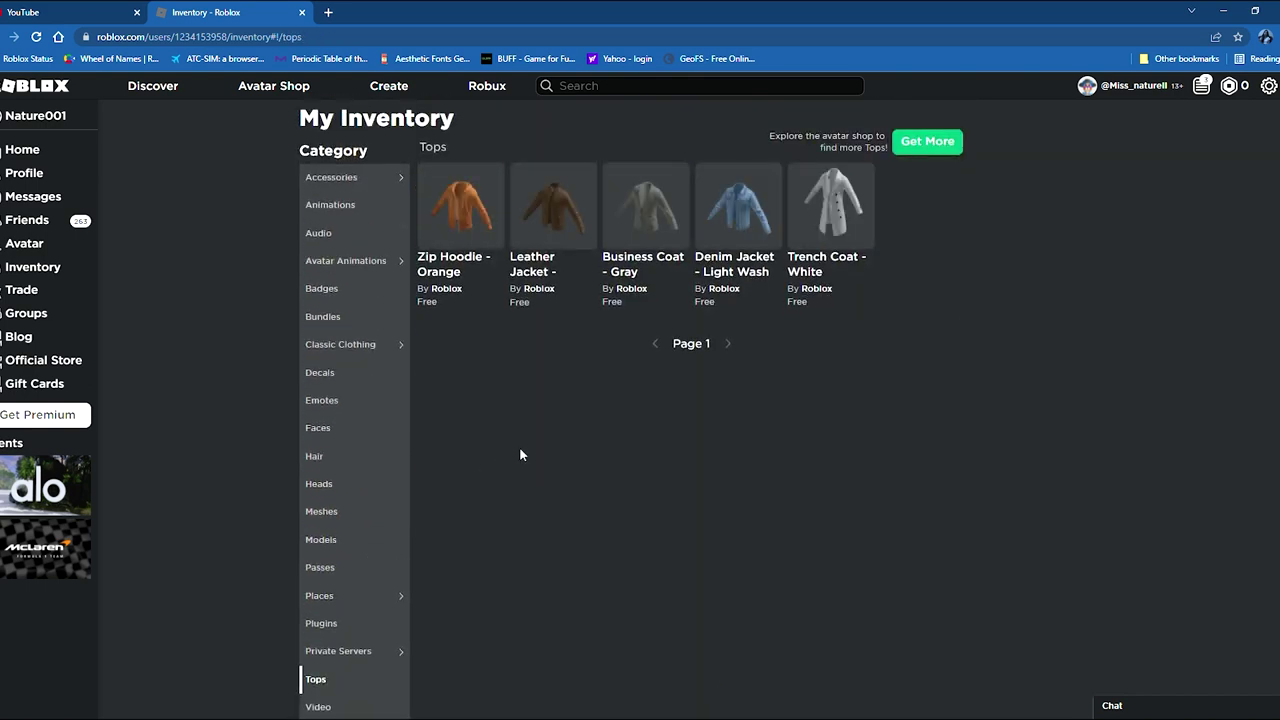
# Browse Classic T-shirts, Classic Shirts and Classic Pants in the inventory, and return to the Tops category
pyautogui.scroll(-2, 421, 606)
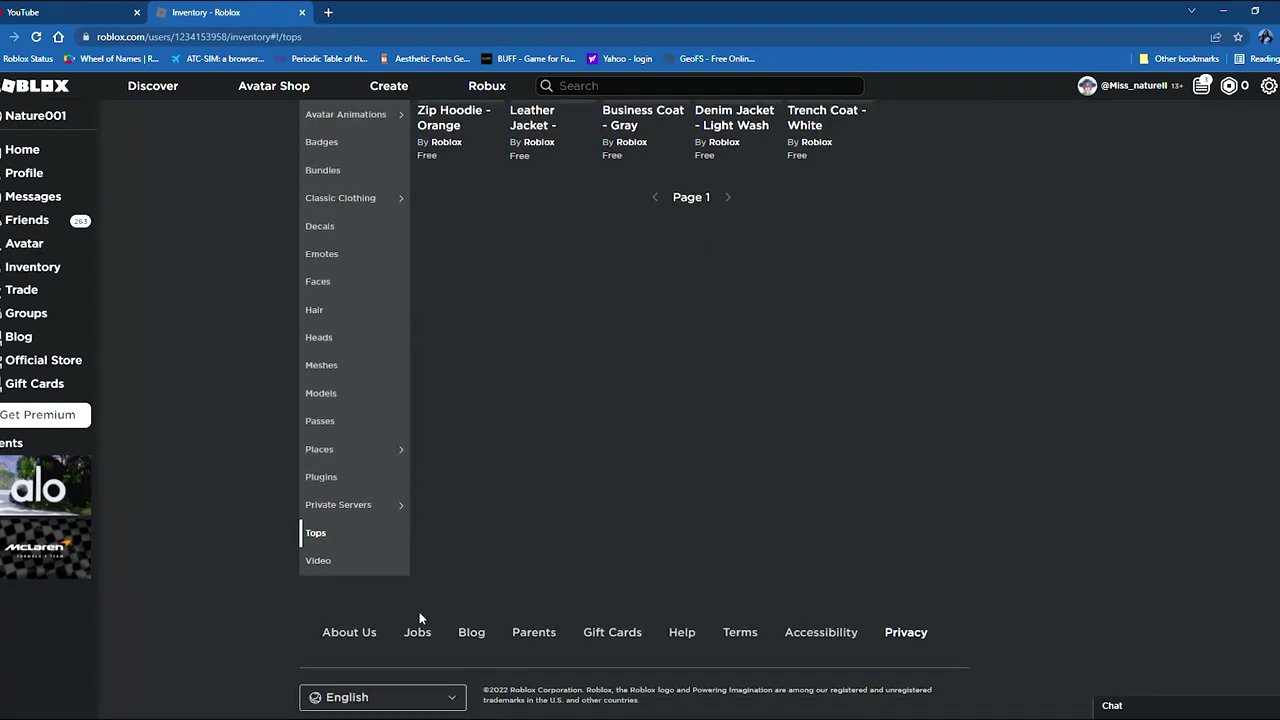
pyautogui.scroll(1, 460, 536)
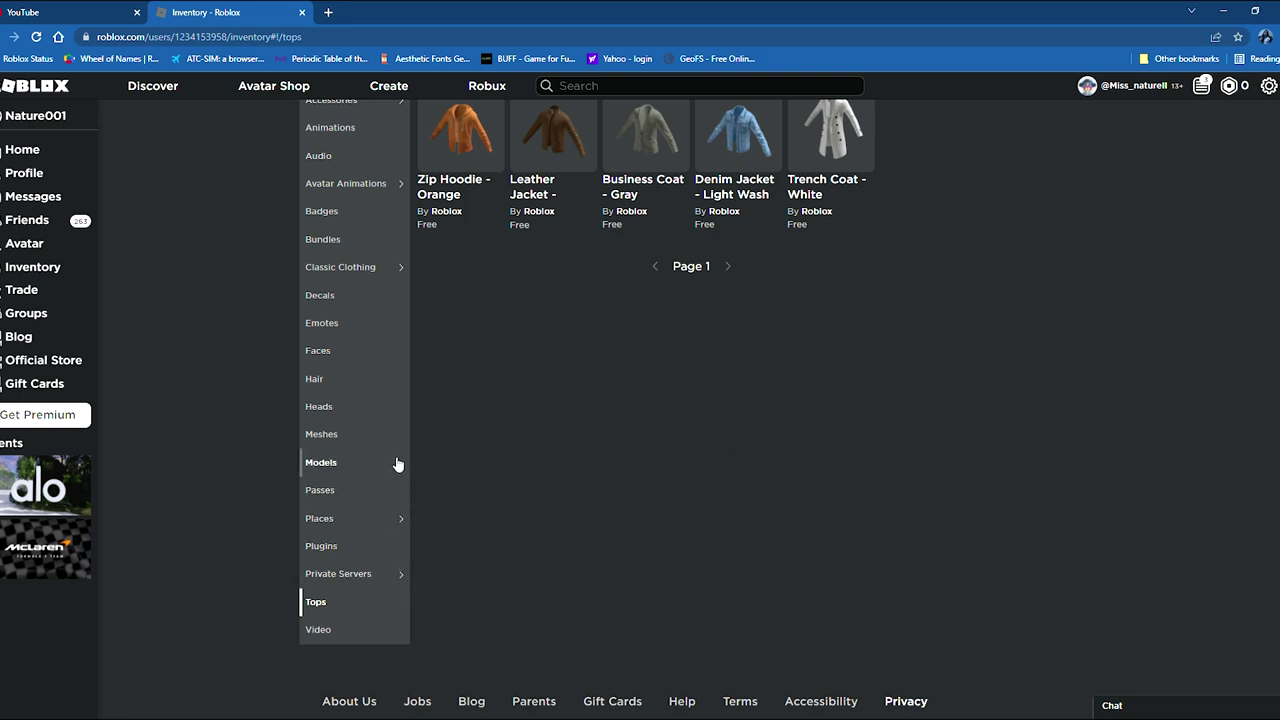
pyautogui.scroll(1, 397, 463)
pyautogui.moveTo(398, 344)
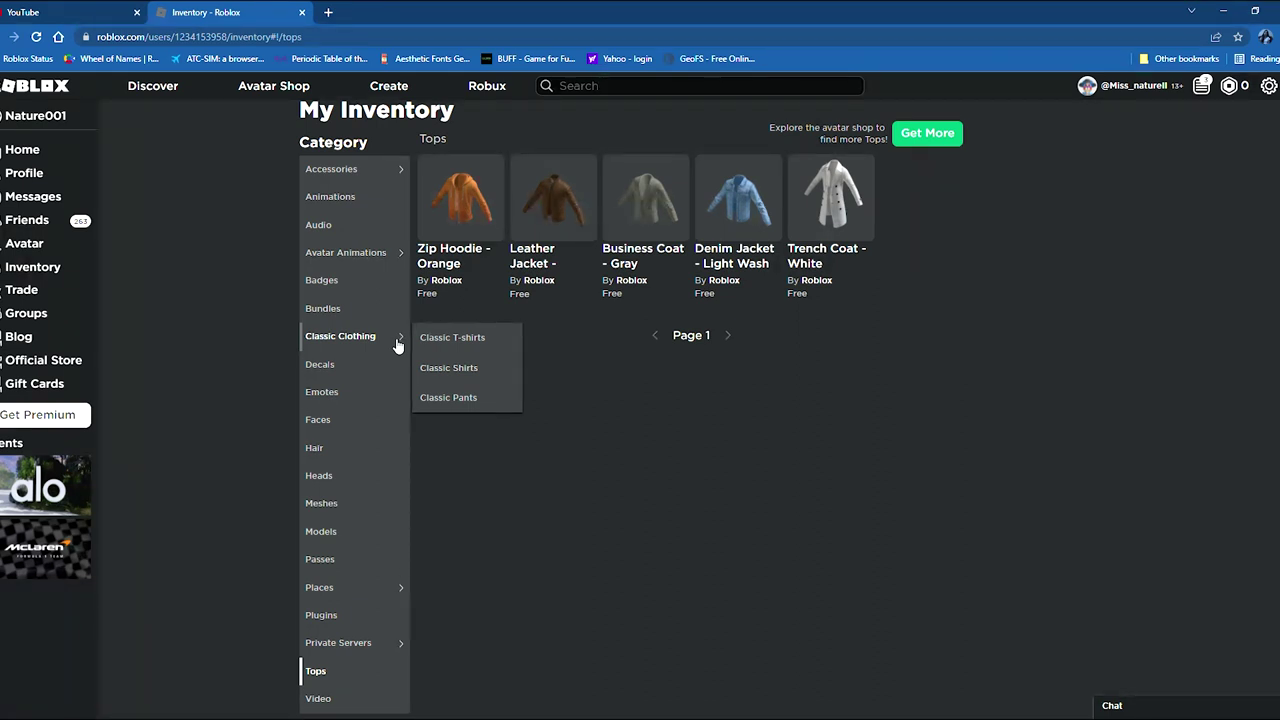
pyautogui.click(432, 339)
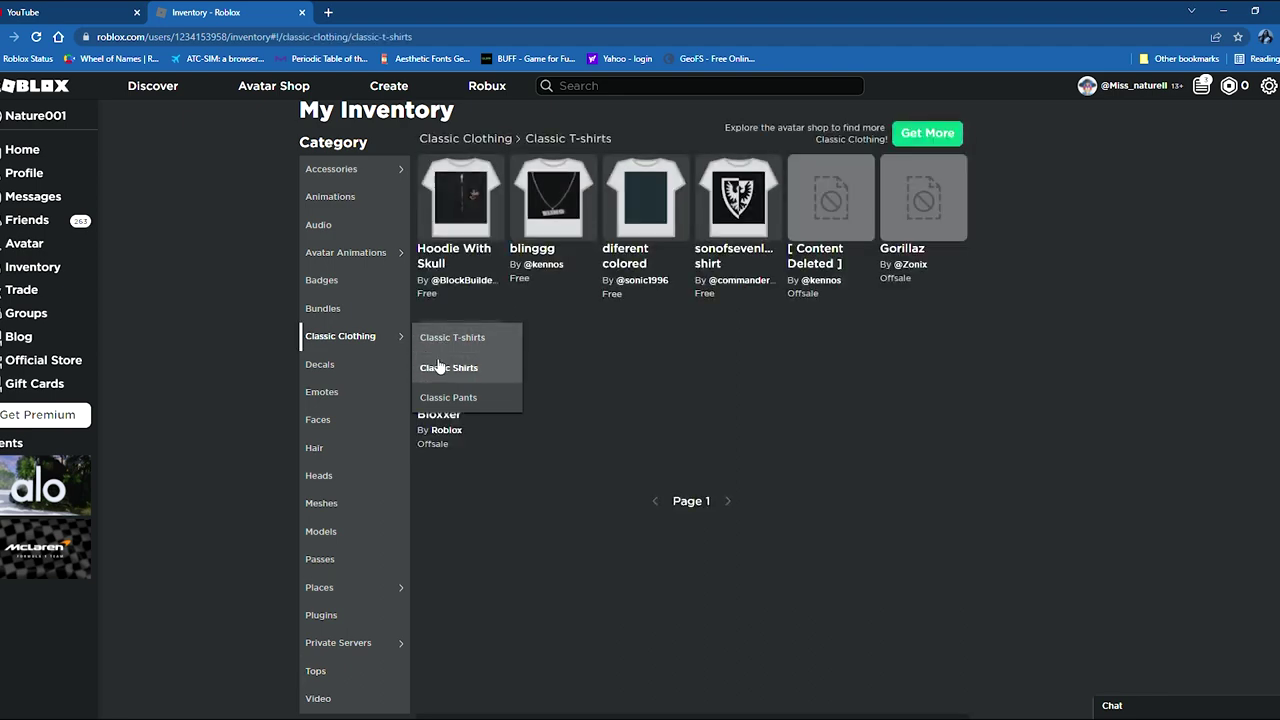
pyautogui.click(443, 368)
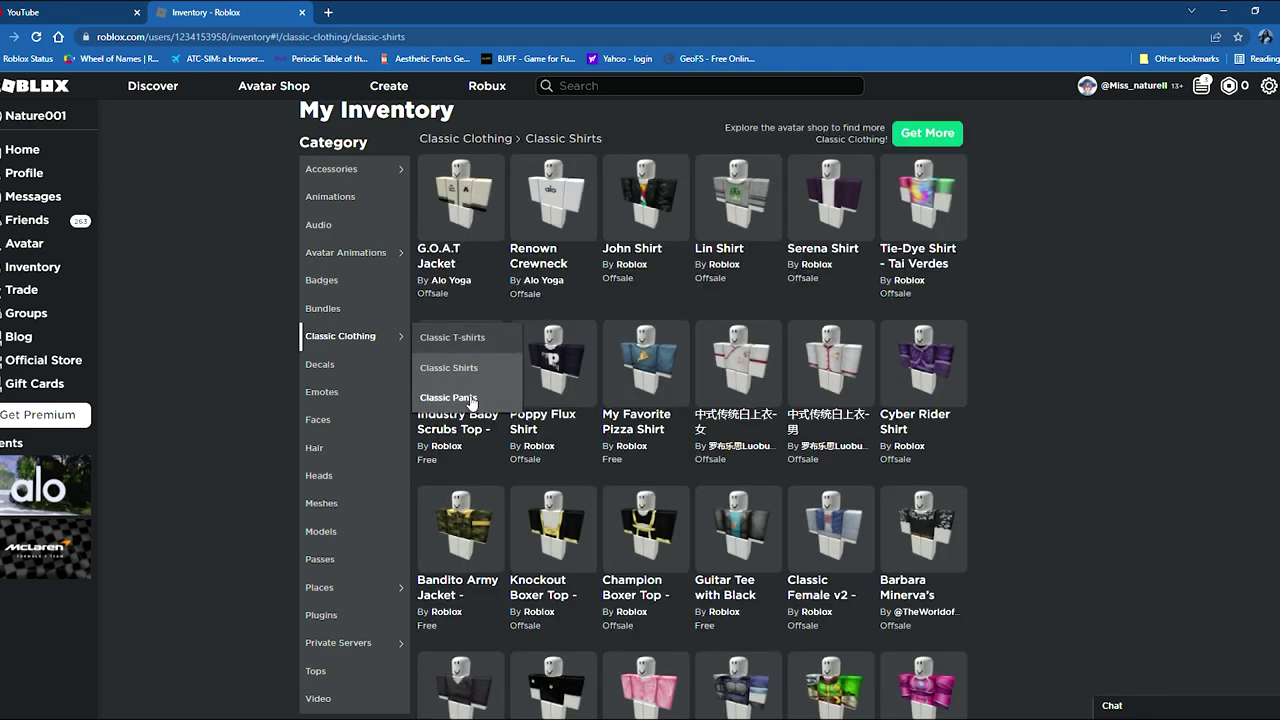
pyautogui.click(470, 399)
pyautogui.scroll(-5, 320, 423)
pyautogui.click(315, 323)
pyautogui.scroll(-3, 461, 450)
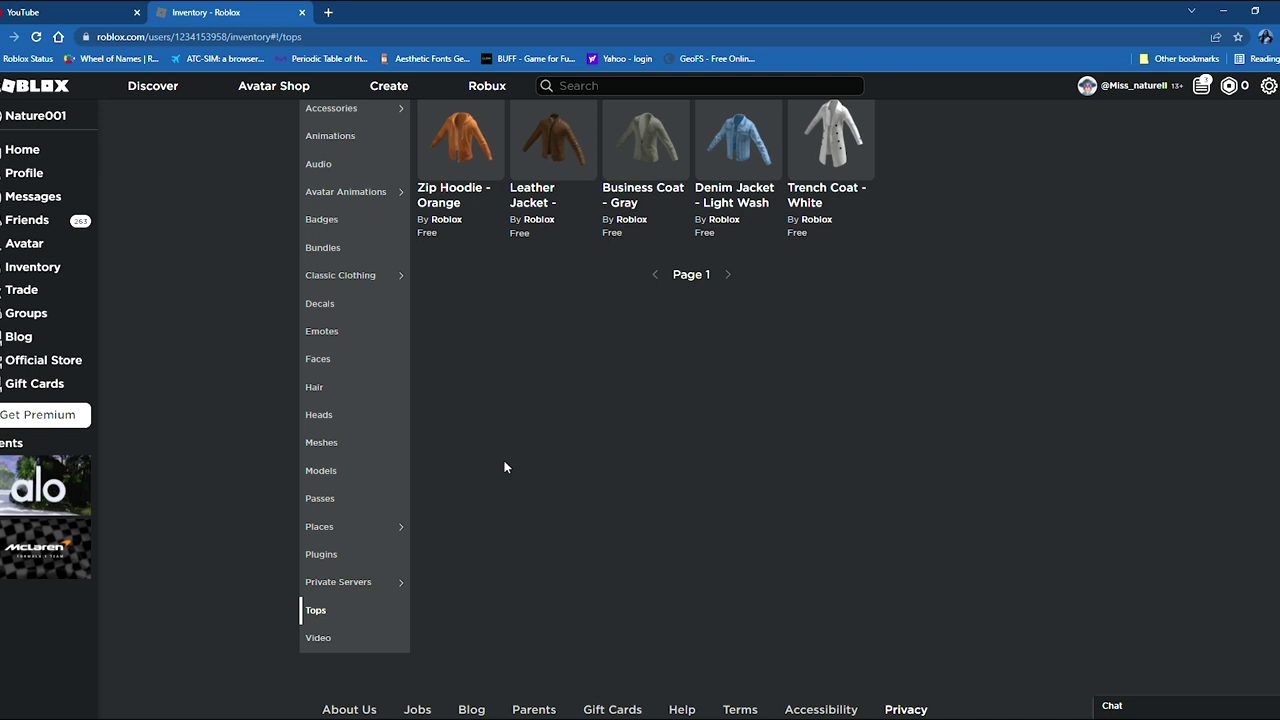
pyautogui.scroll(1, 502, 457)
pyautogui.scroll(-1, 533, 458)
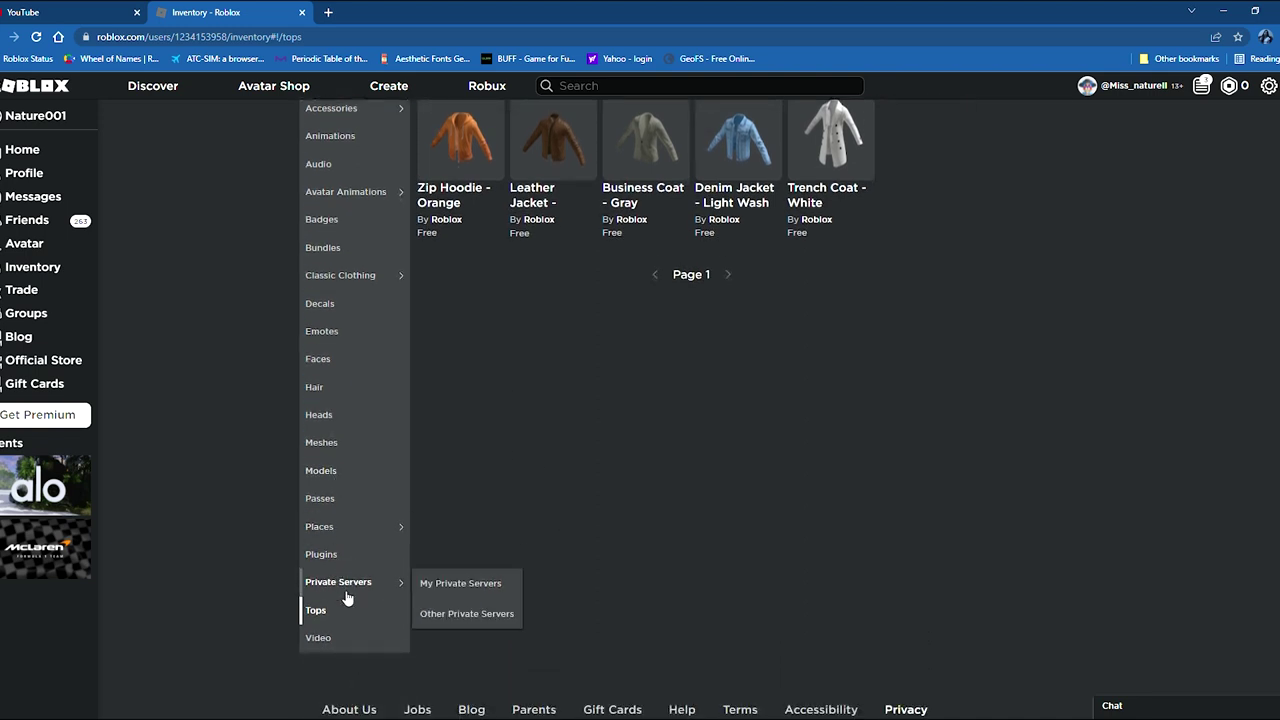
pyautogui.scroll(1, 340, 430)
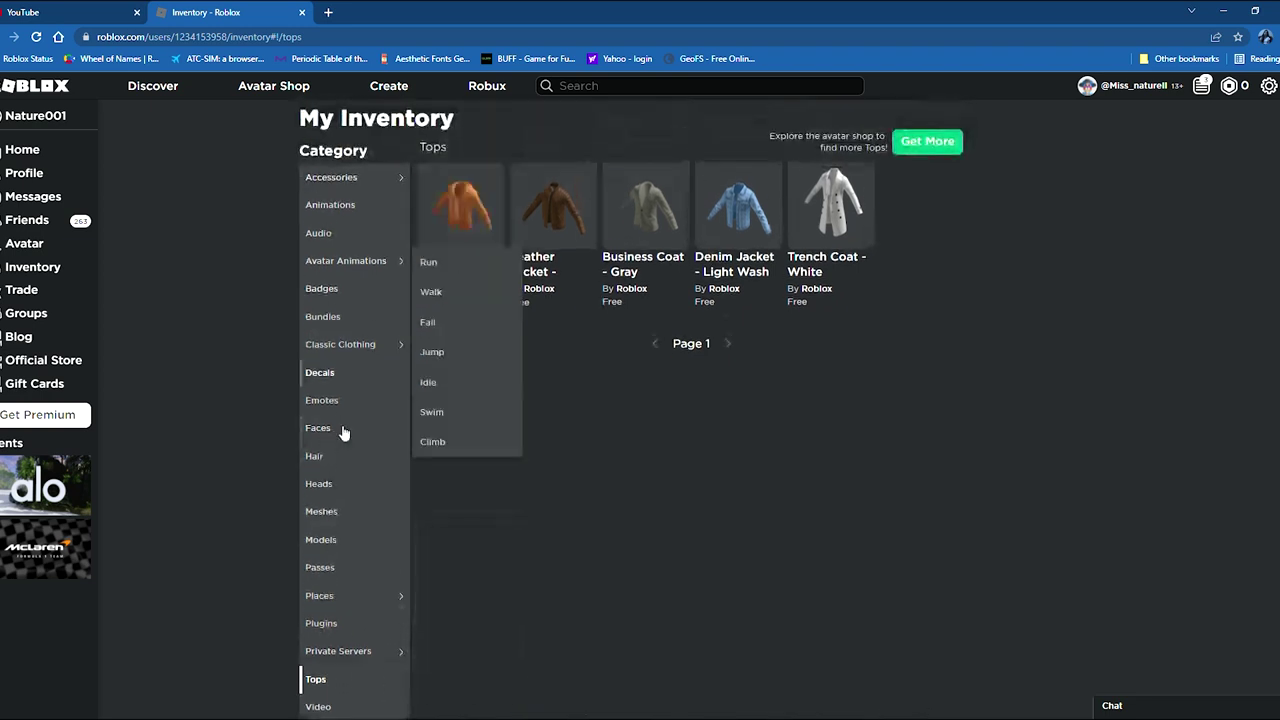
pyautogui.scroll(-3, 522, 590)
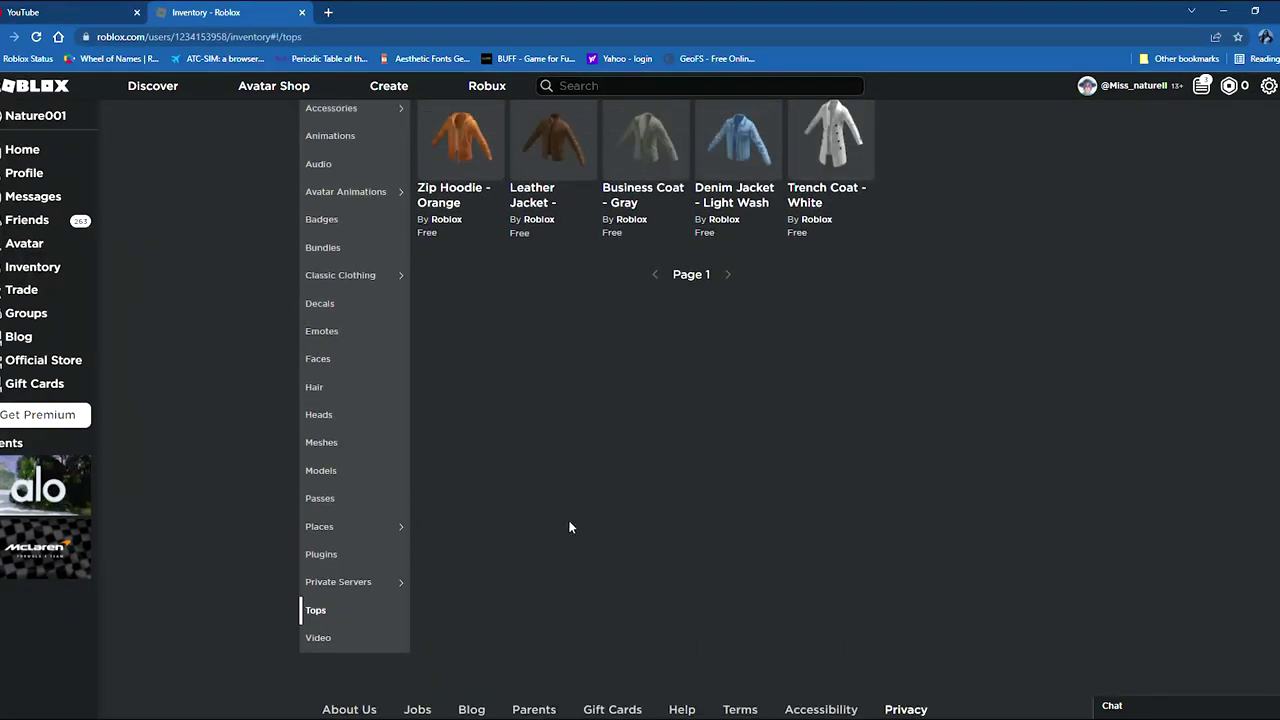
pyautogui.scroll(1, 560, 526)
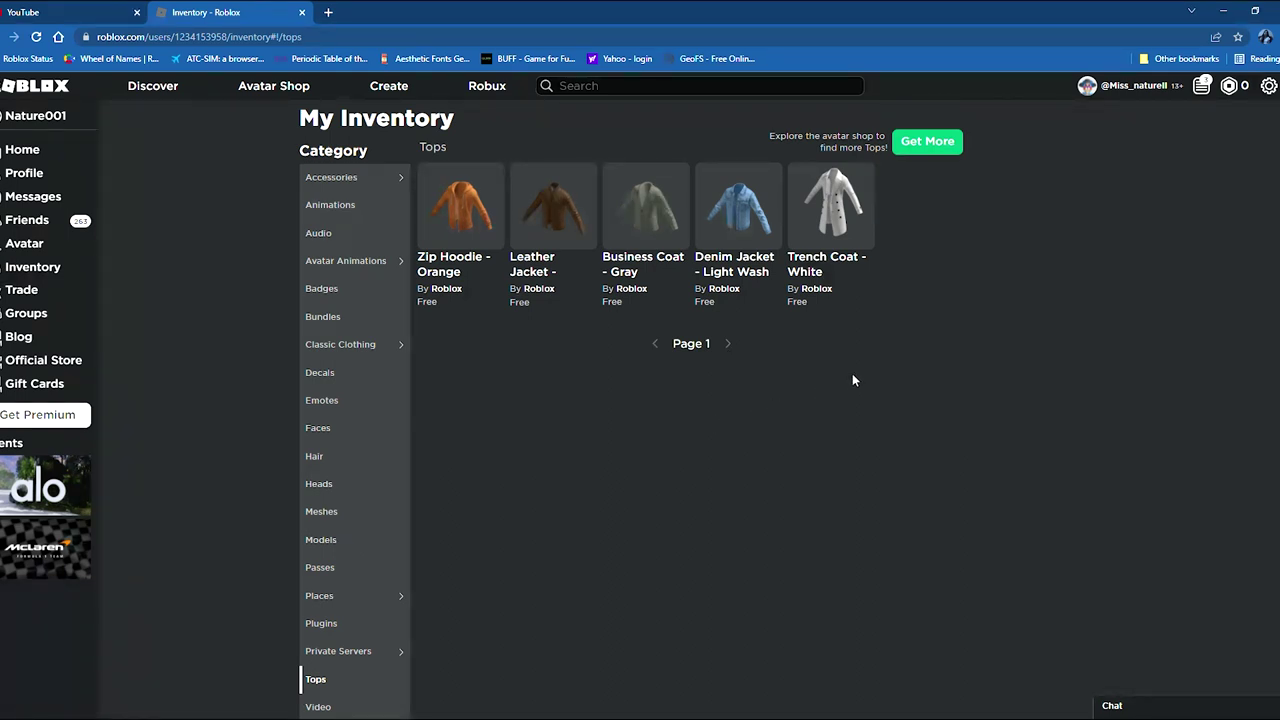
# Open the Roblox home page and look through the Friend Activity, Recommended For You and Role-playing experience rows
pyautogui.click(46, 152)
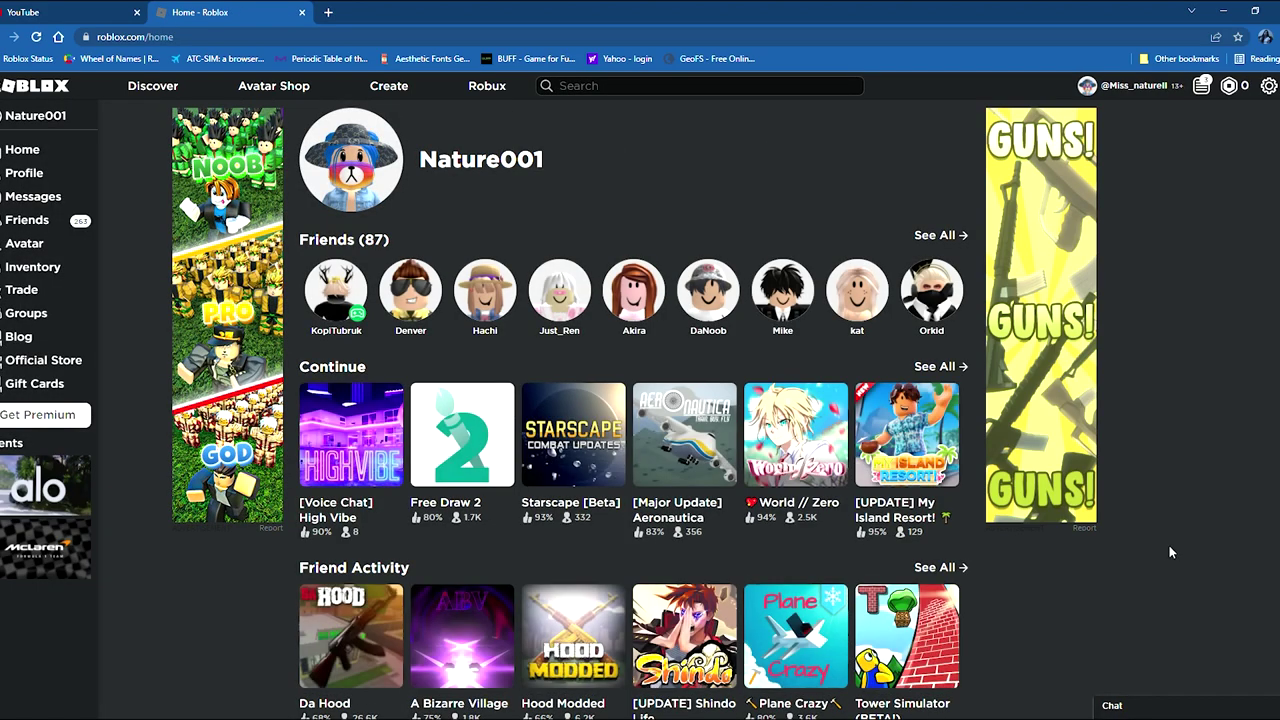
pyautogui.scroll(-6, 720, 520)
pyautogui.scroll(2, 1189, 561)
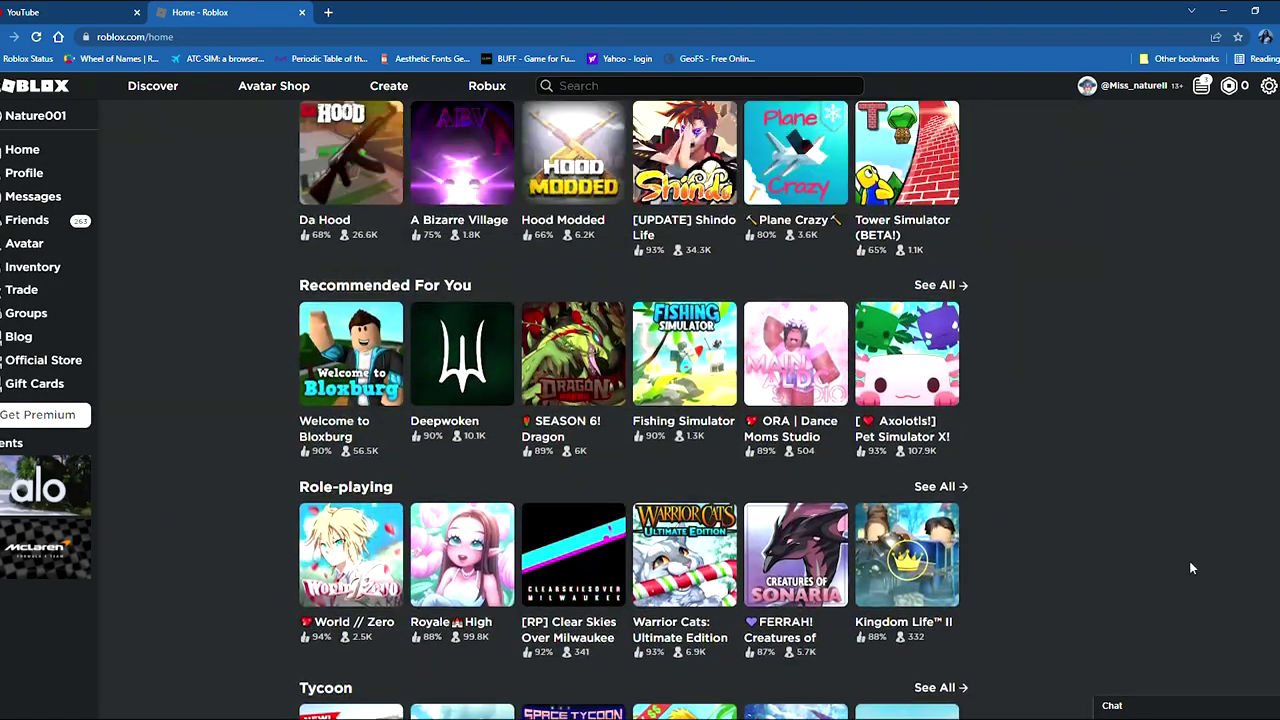
pyautogui.scroll(1, 1192, 559)
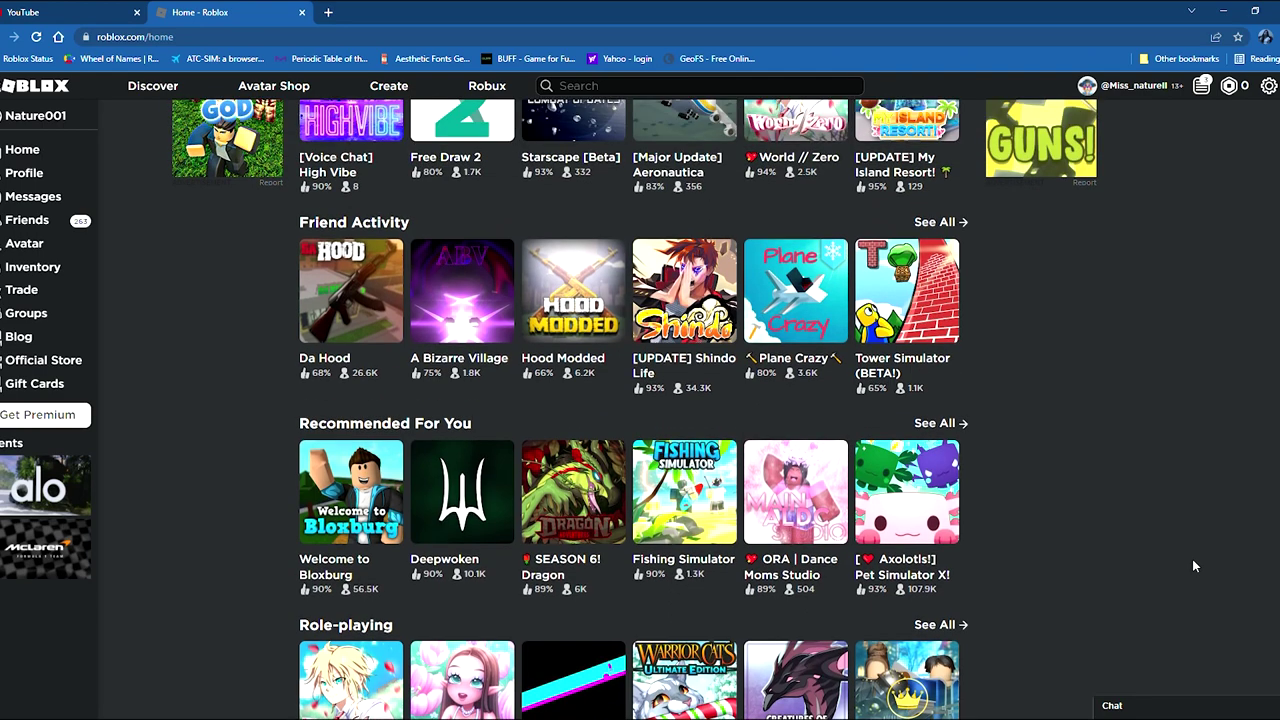
pyautogui.scroll(-3, 1193, 559)
pyautogui.scroll(1, 1193, 559)
pyautogui.scroll(1, 1193, 560)
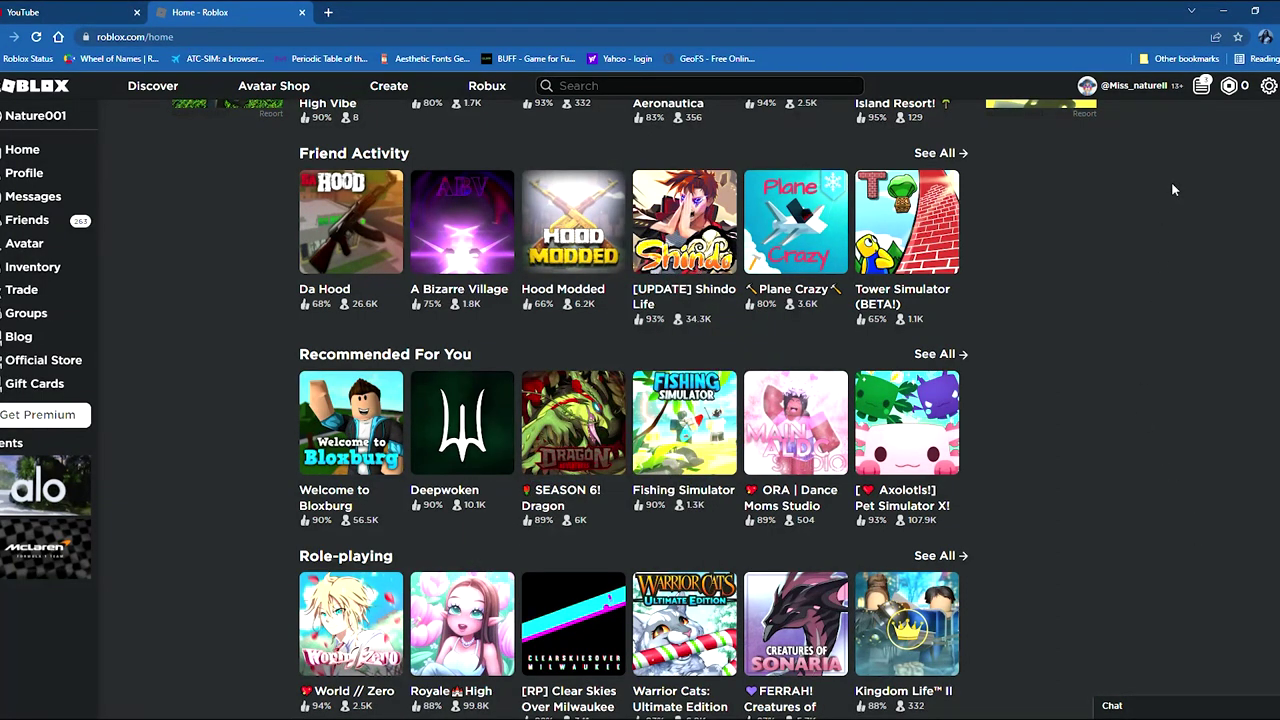
pyautogui.scroll(-1, 1164, 350)
pyautogui.scroll(1, 1165, 355)
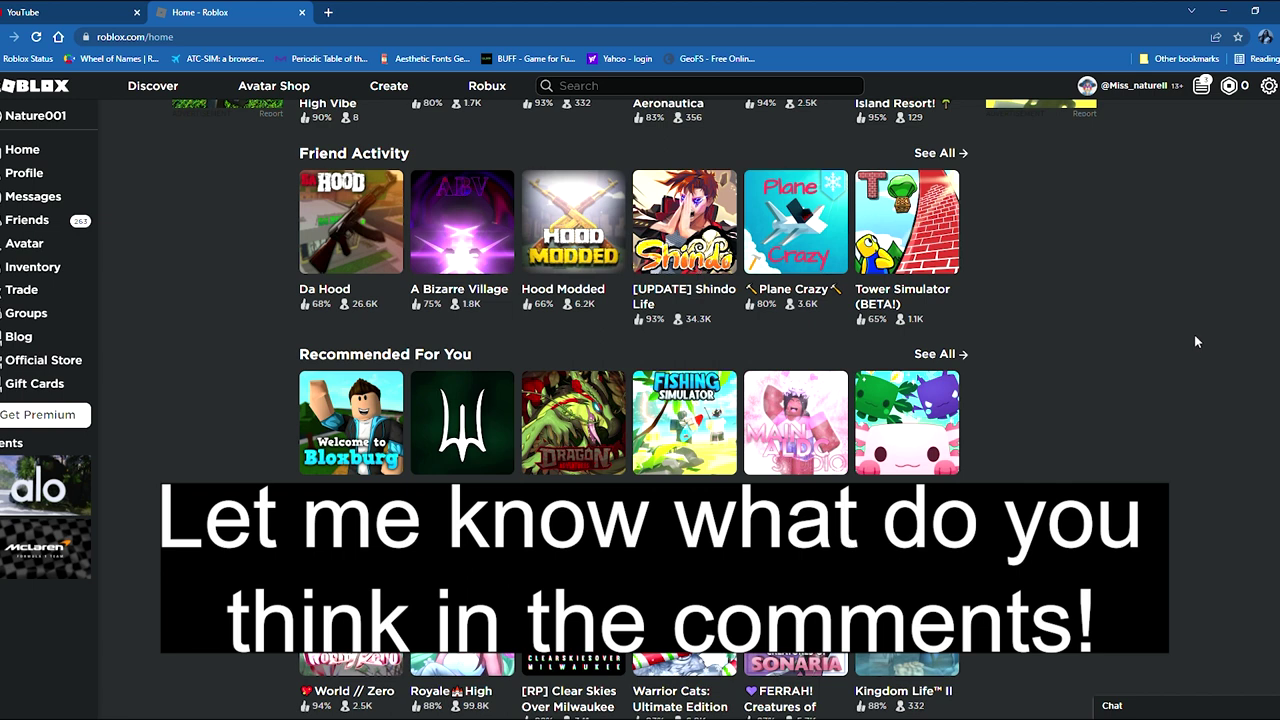
pyautogui.scroll(1, 1194, 333)
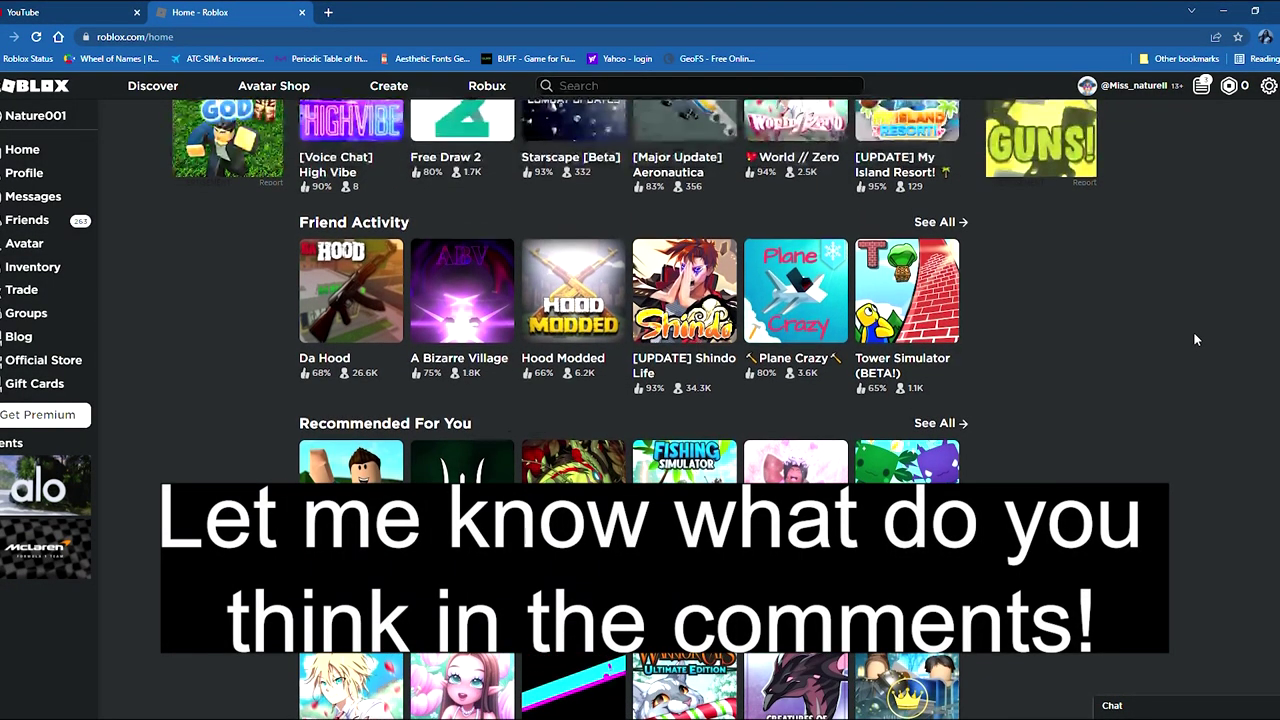